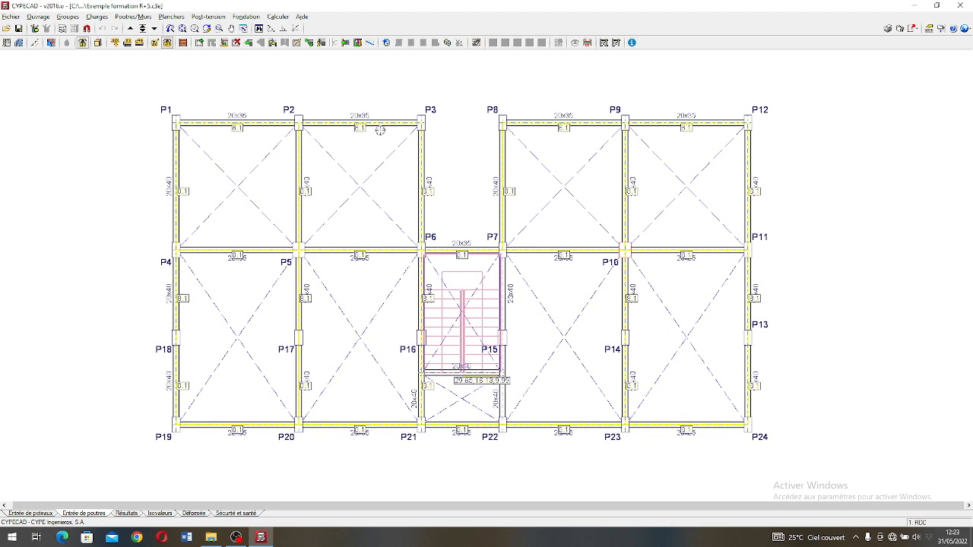
Step: Go down from the RDC floor plan to the Fondation group
{"action": "scroll", "coordinate": [381, 130], "scroll_direction": "down", "scroll_amount": 1}
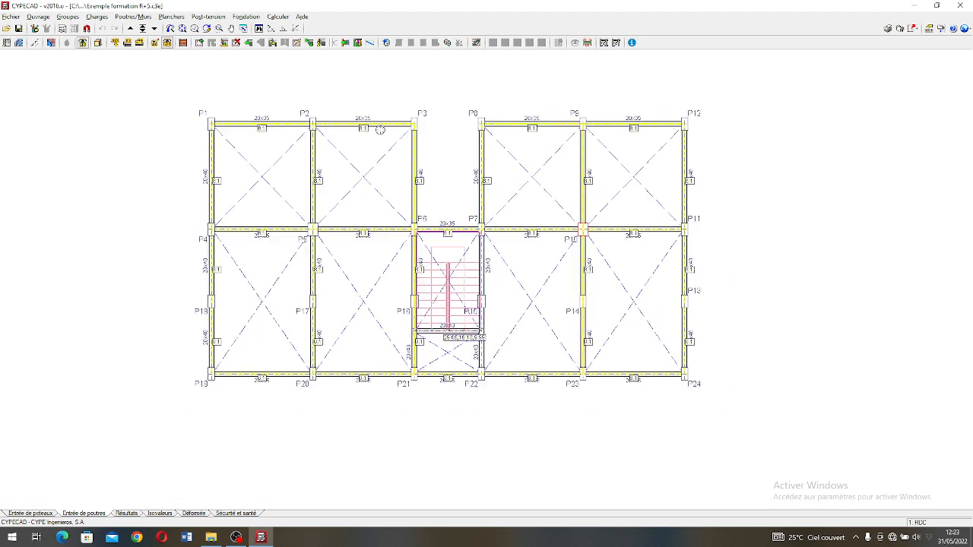
{"action": "left_click", "coordinate": [142, 29]}
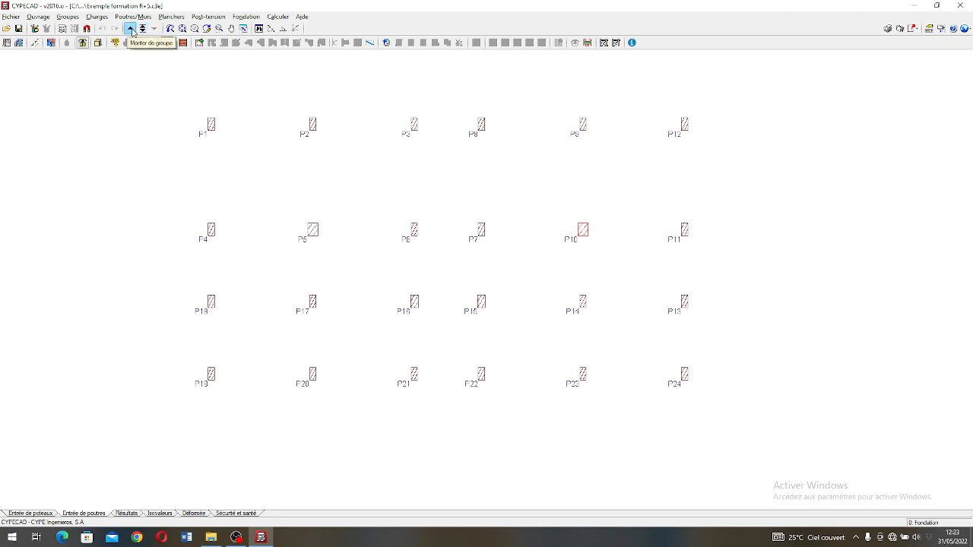
{"action": "left_click", "coordinate": [247, 16]}
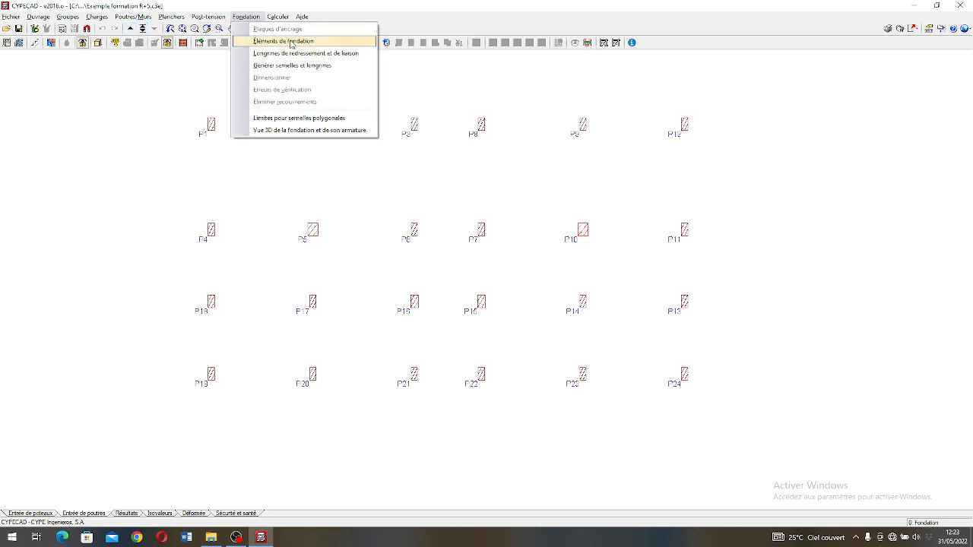
{"action": "mouse_move", "coordinate": [207, 18]}
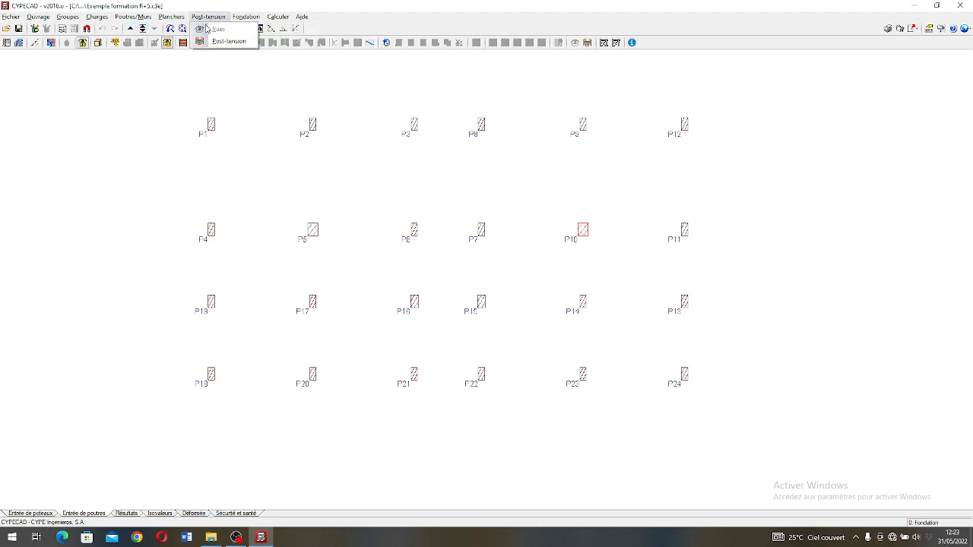
{"action": "left_click", "coordinate": [137, 231]}
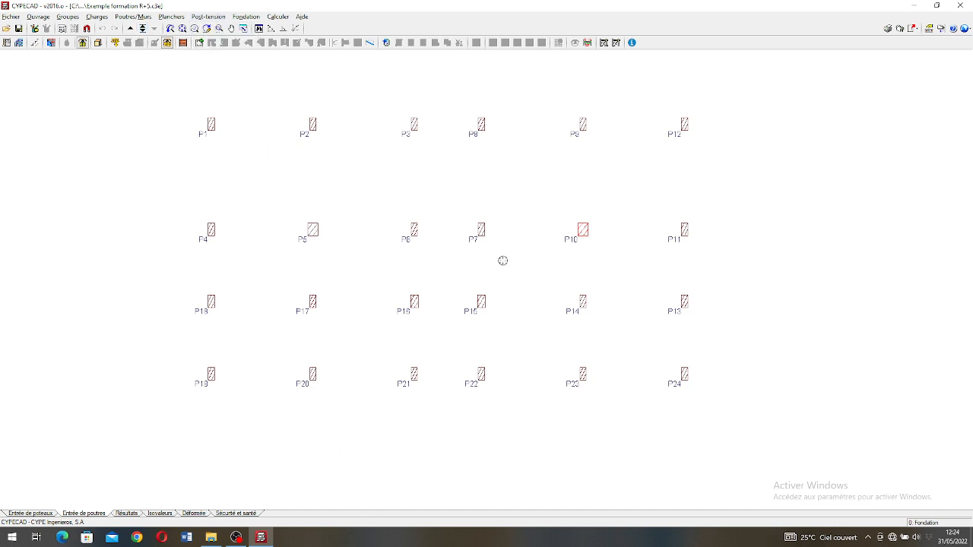
{"action": "left_click", "coordinate": [278, 16]}
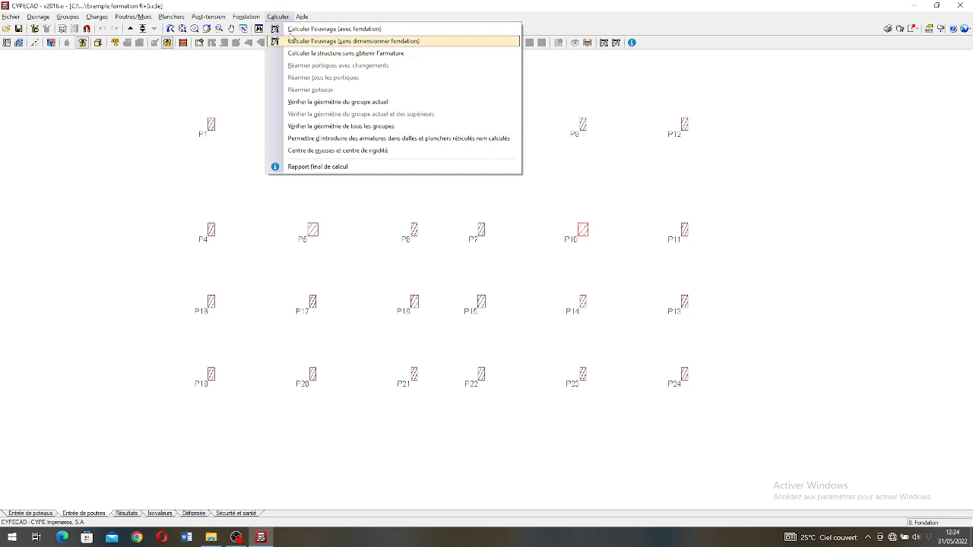
{"action": "left_click", "coordinate": [246, 17]}
{"action": "left_click", "coordinate": [283, 40]}
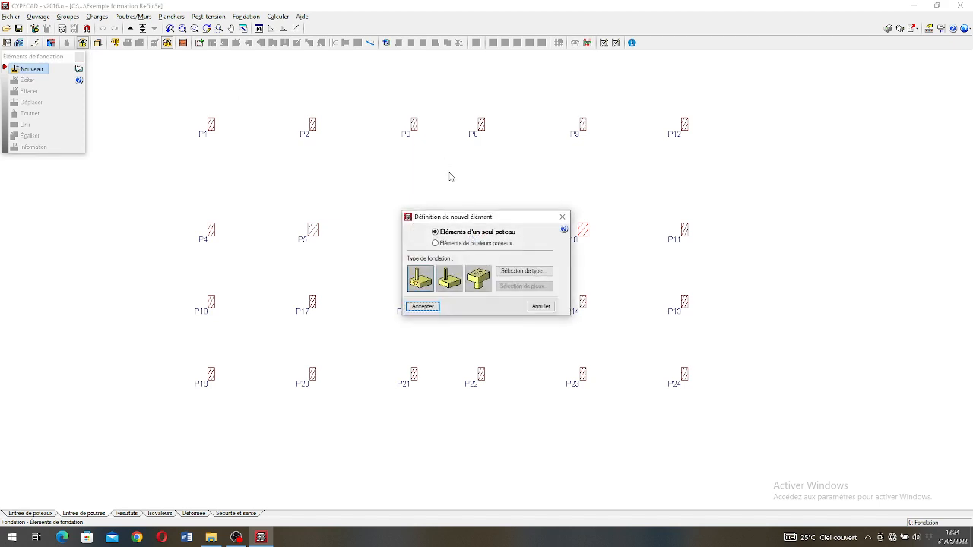
{"action": "left_click", "coordinate": [428, 283]}
{"action": "left_click", "coordinate": [425, 307]}
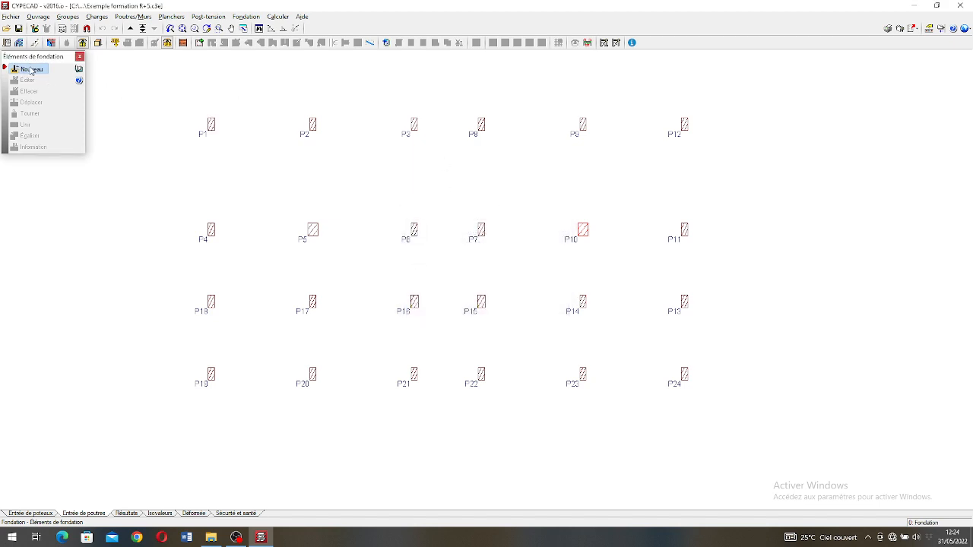
{"action": "left_click", "coordinate": [79, 57]}
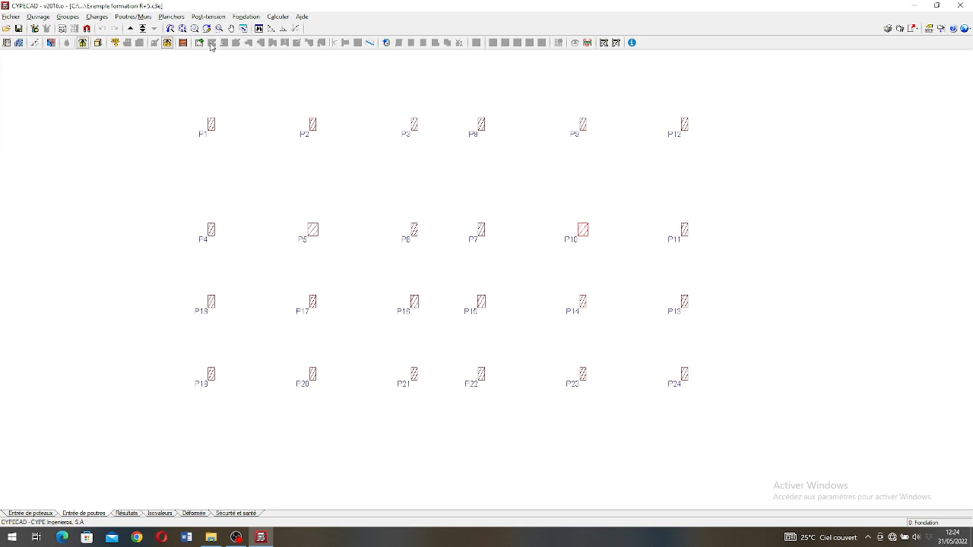
Step: Start a new single-column foundation element and choose the centred footing type with sloped upper faces
{"action": "left_click", "coordinate": [245, 16]}
{"action": "left_click", "coordinate": [283, 42]}
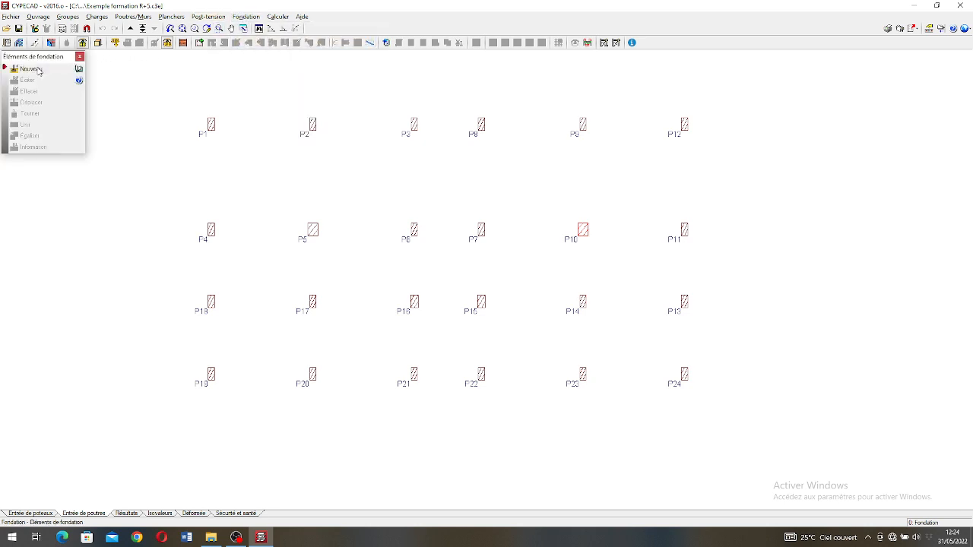
{"action": "left_click", "coordinate": [31, 69]}
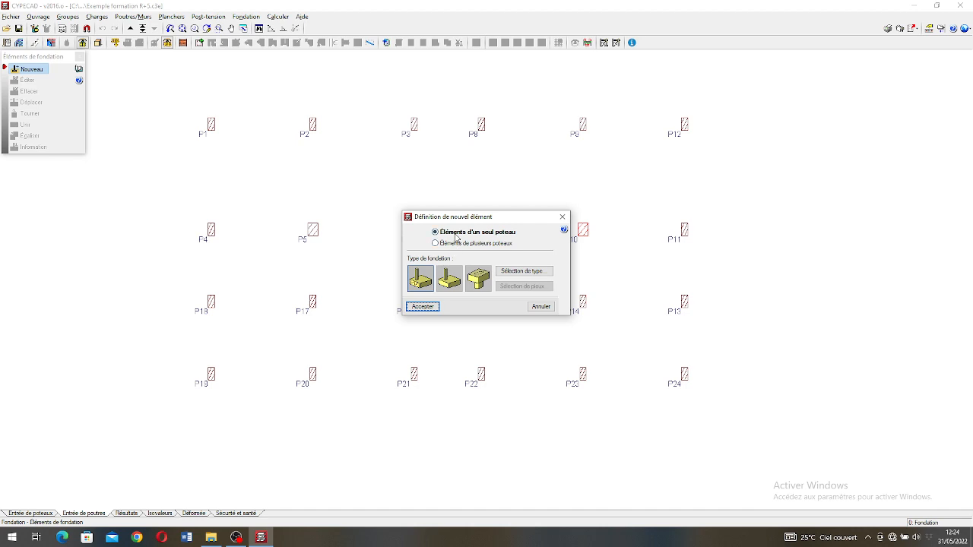
{"action": "left_click", "coordinate": [513, 273]}
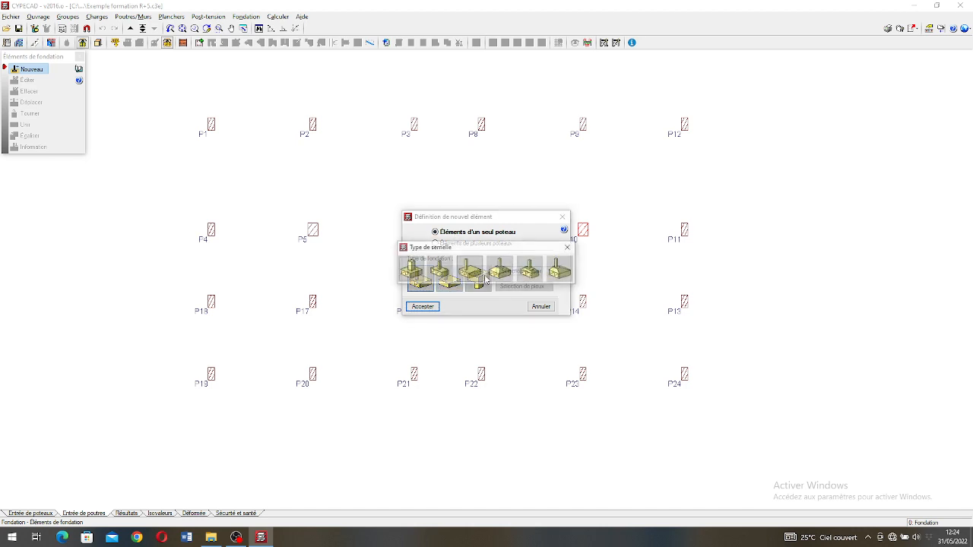
{"action": "left_click", "coordinate": [415, 273]}
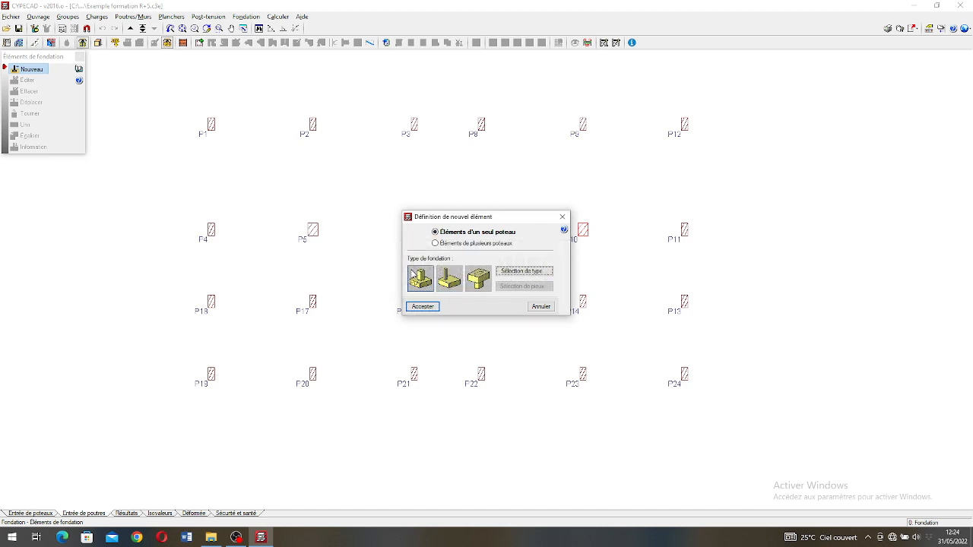
{"action": "left_click", "coordinate": [522, 273]}
{"action": "left_click", "coordinate": [506, 276]}
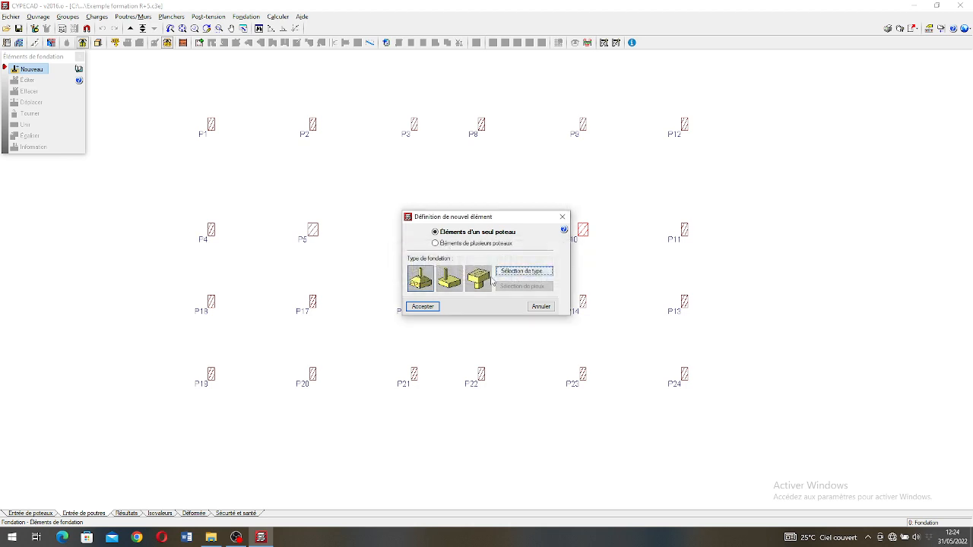
{"action": "left_click", "coordinate": [422, 306]}
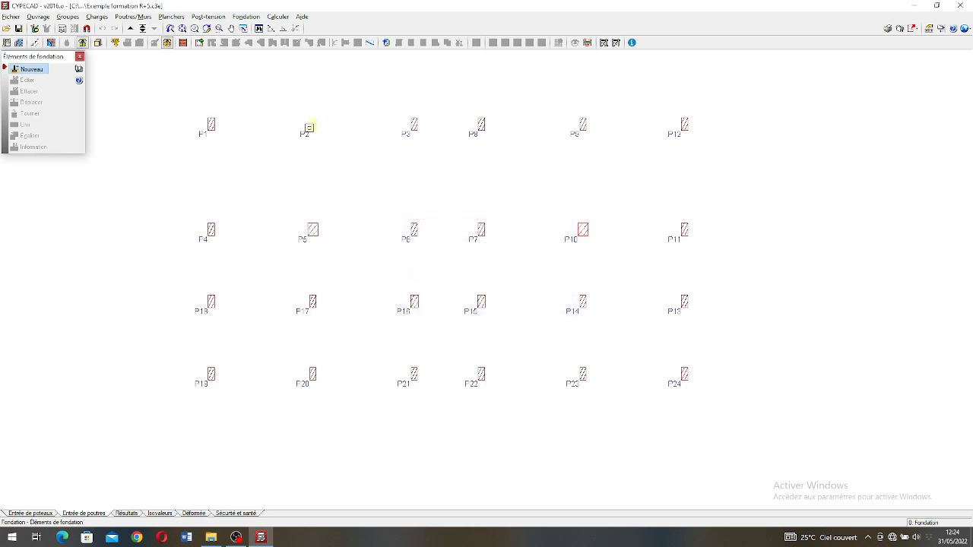
Step: Place footings under columns P2, P3, P8, P9 and P12
{"action": "left_click", "coordinate": [313, 124]}
{"action": "left_click", "coordinate": [414, 124]}
{"action": "left_click", "coordinate": [484, 123]}
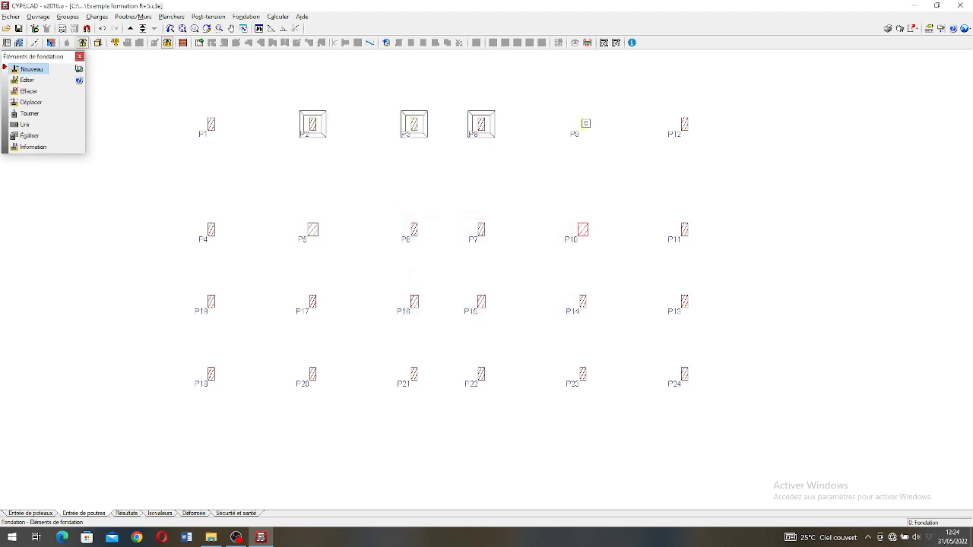
{"action": "left_click", "coordinate": [584, 124]}
{"action": "left_click", "coordinate": [684, 124]}
Step: Place footings under columns P11, P10, P7, P6 and P5
{"action": "left_click", "coordinate": [684, 230]}
{"action": "left_click", "coordinate": [583, 230]}
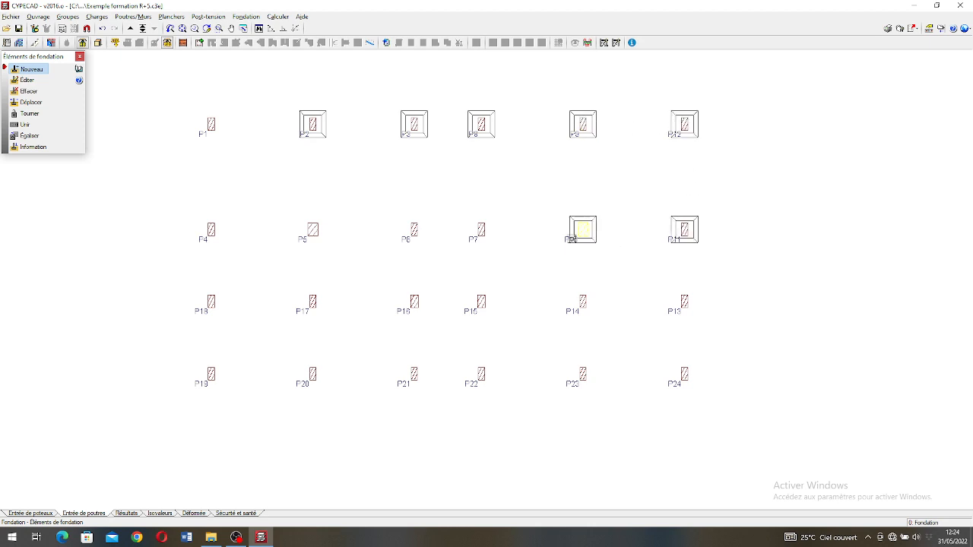
{"action": "left_click", "coordinate": [482, 230]}
{"action": "left_click", "coordinate": [414, 229]}
{"action": "left_click", "coordinate": [313, 230]}
Step: Place footings under columns P17, P16, P15, P14 and P13
{"action": "left_click", "coordinate": [312, 302]}
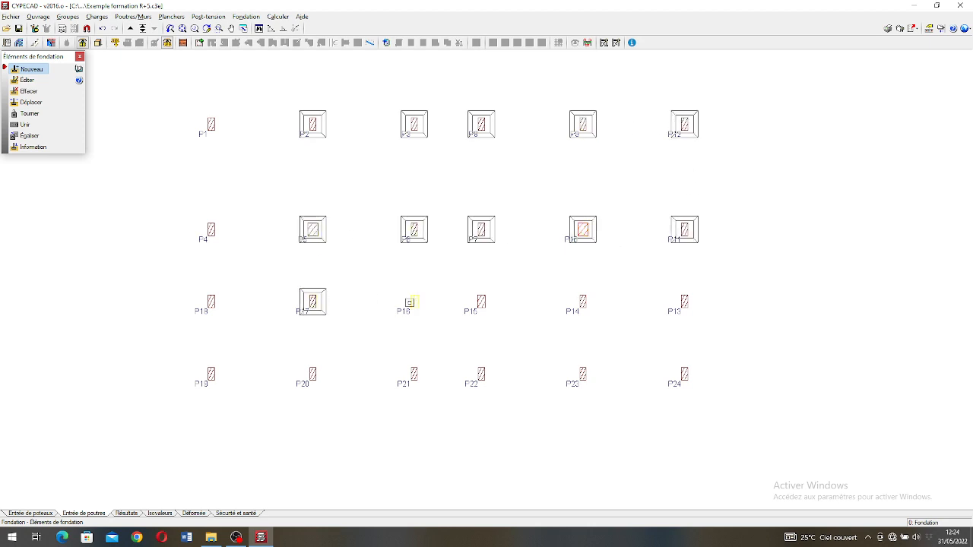
{"action": "left_click", "coordinate": [415, 302]}
{"action": "left_click", "coordinate": [482, 302]}
{"action": "left_click", "coordinate": [583, 301]}
{"action": "left_click", "coordinate": [684, 302]}
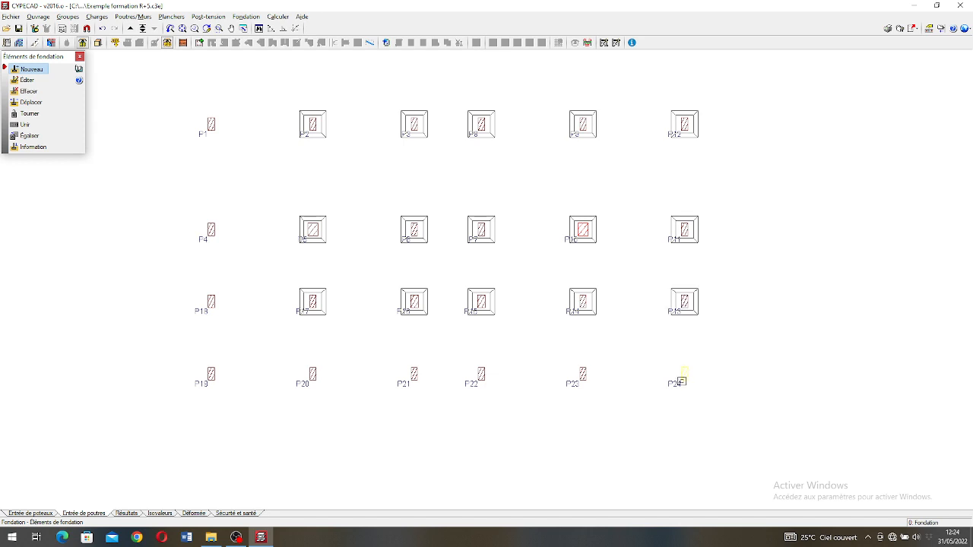
Step: Place footings under columns P24, P23, P22, P21 and P20, and finish entering foundation elements
{"action": "left_click", "coordinate": [684, 374]}
{"action": "left_click", "coordinate": [583, 374]}
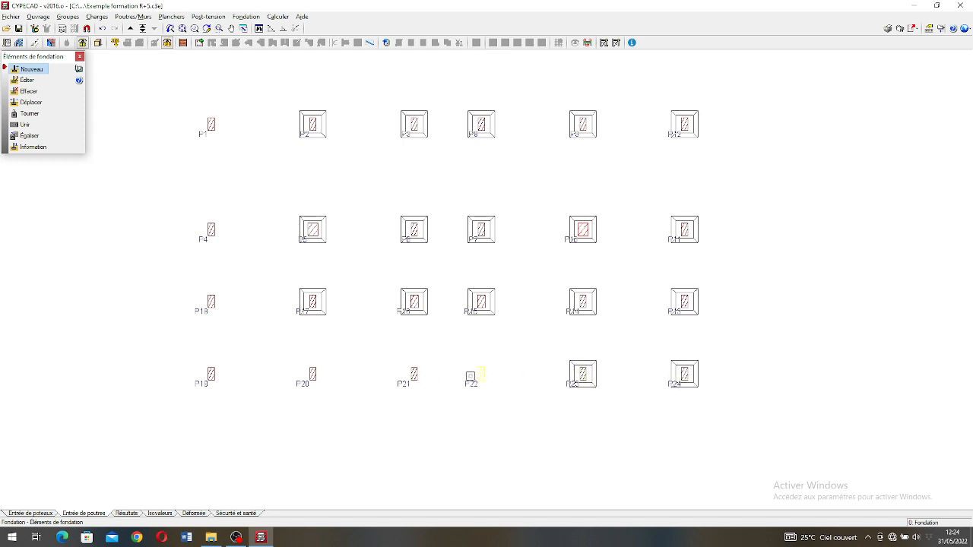
{"action": "left_click", "coordinate": [482, 374]}
{"action": "left_click", "coordinate": [415, 374]}
{"action": "left_click", "coordinate": [313, 374]}
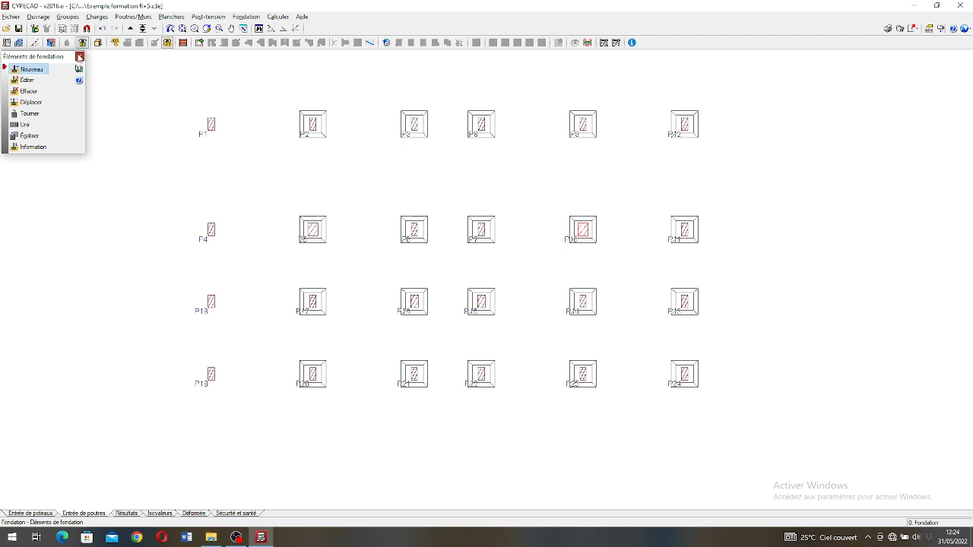
{"action": "left_click", "coordinate": [79, 57]}
Step: Return from the Fondation group to the RDC group's beam plan
{"action": "scroll", "coordinate": [486, 265], "scroll_direction": "up", "scroll_amount": 1}
{"action": "scroll", "coordinate": [456, 281], "scroll_direction": "down", "scroll_amount": 2}
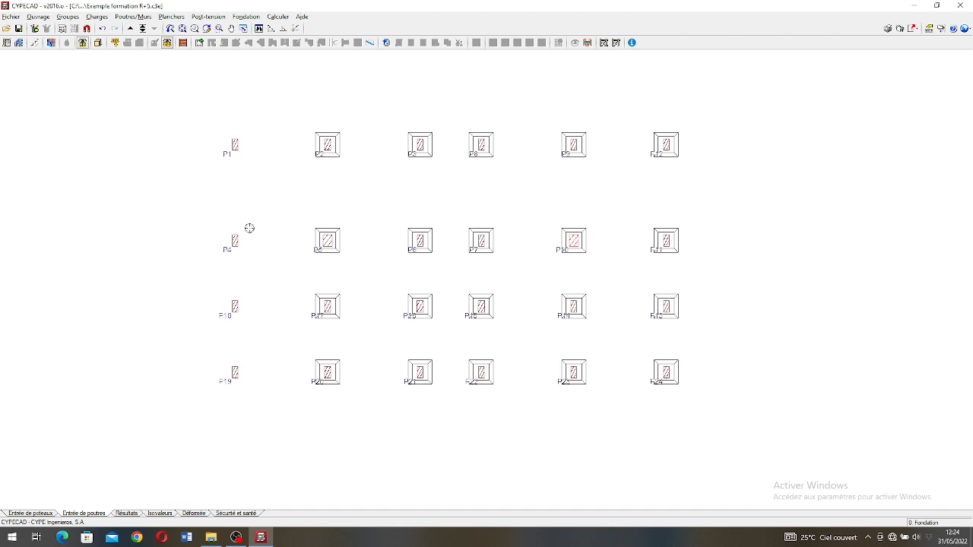
{"action": "left_click", "coordinate": [126, 516]}
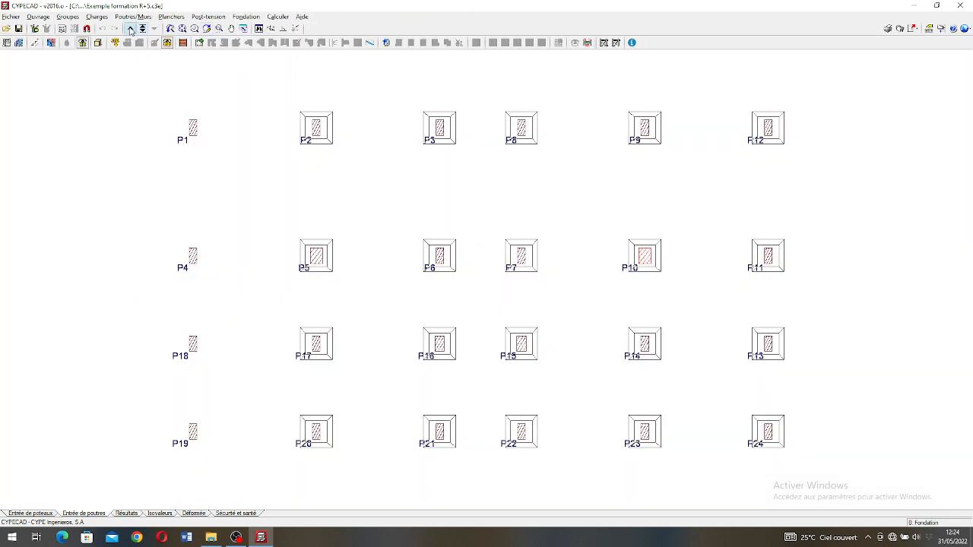
{"action": "left_click", "coordinate": [131, 29]}
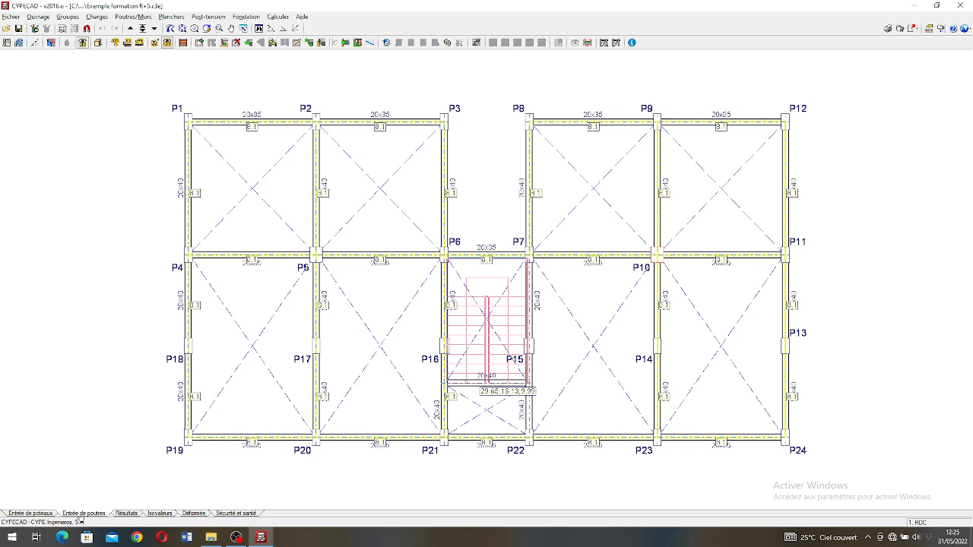
Step: Start a new reinforced concrete wall and set both its left and right thicknesses to 0.075
{"action": "left_click", "coordinate": [143, 17]}
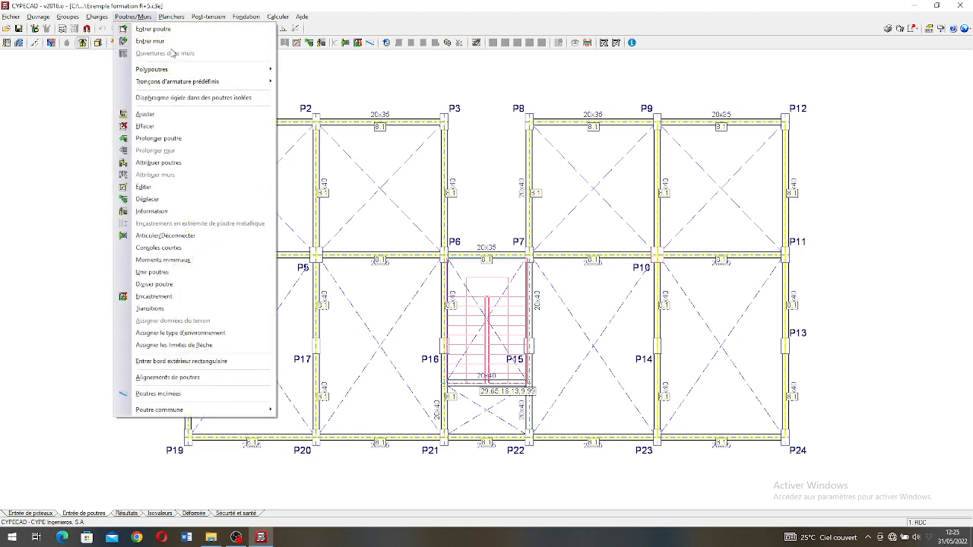
{"action": "left_click", "coordinate": [168, 42]}
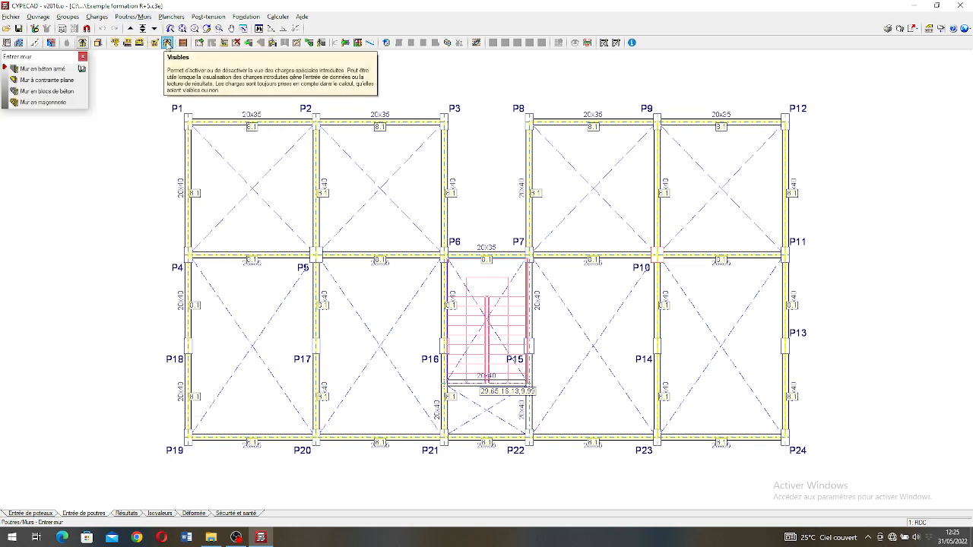
{"action": "left_click", "coordinate": [47, 69]}
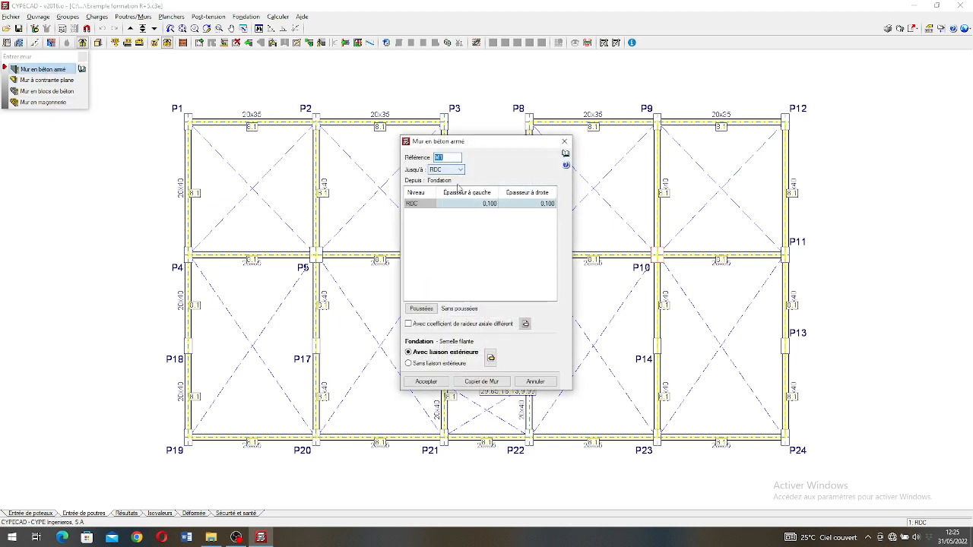
{"action": "left_click", "coordinate": [491, 205]}
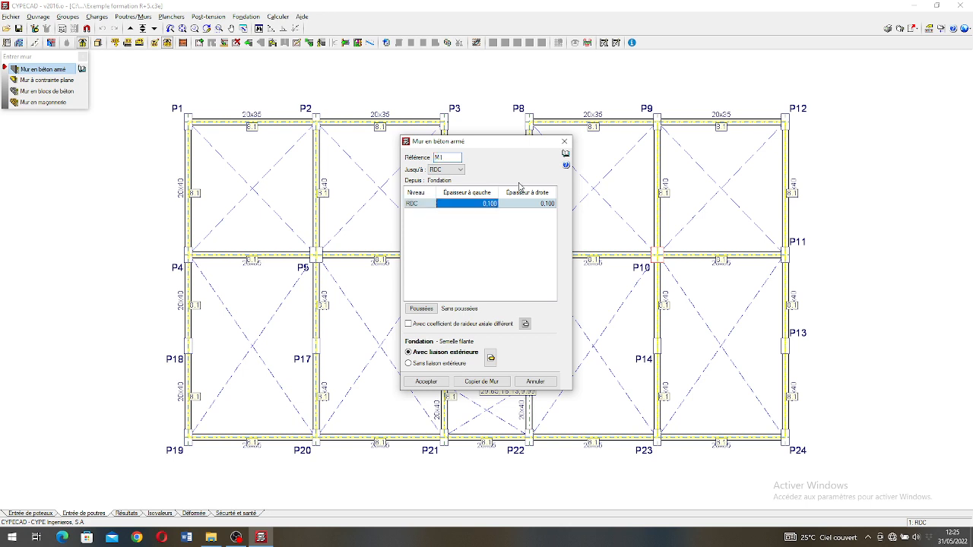
{"action": "type", "text": "0.075"}
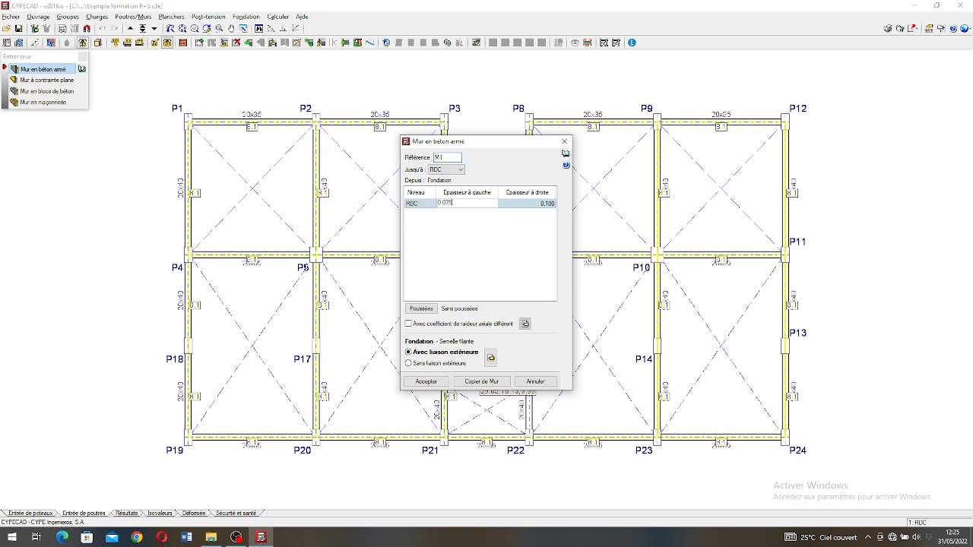
{"action": "left_click", "coordinate": [540, 205]}
{"action": "type", "text": "0"}
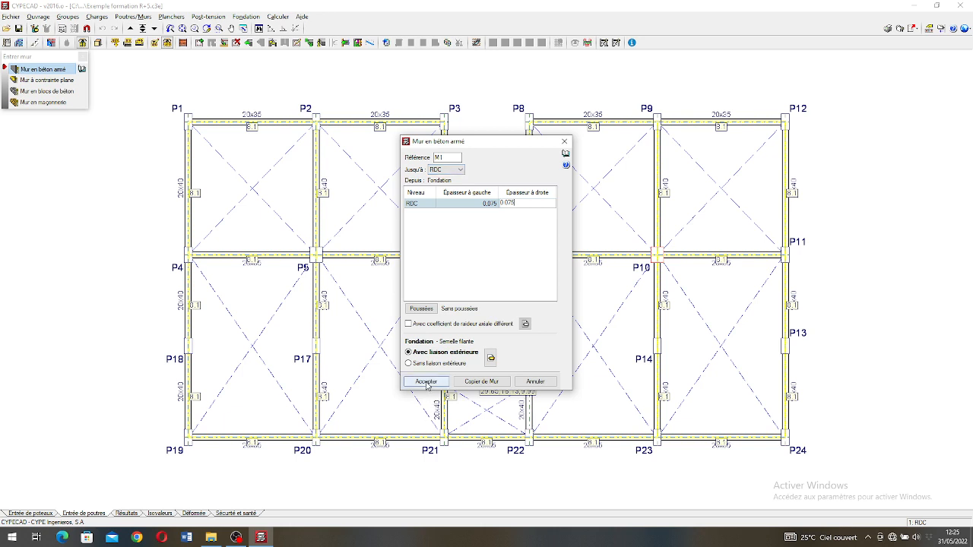
Step: Extend wall M1 up to the Toiture level and accept its definition
{"action": "left_click", "coordinate": [449, 172]}
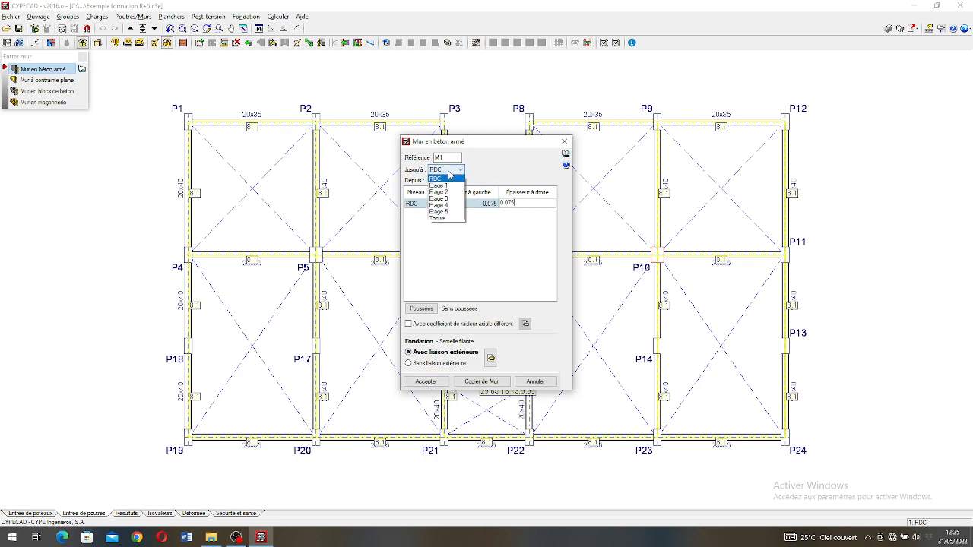
{"action": "left_click", "coordinate": [448, 219]}
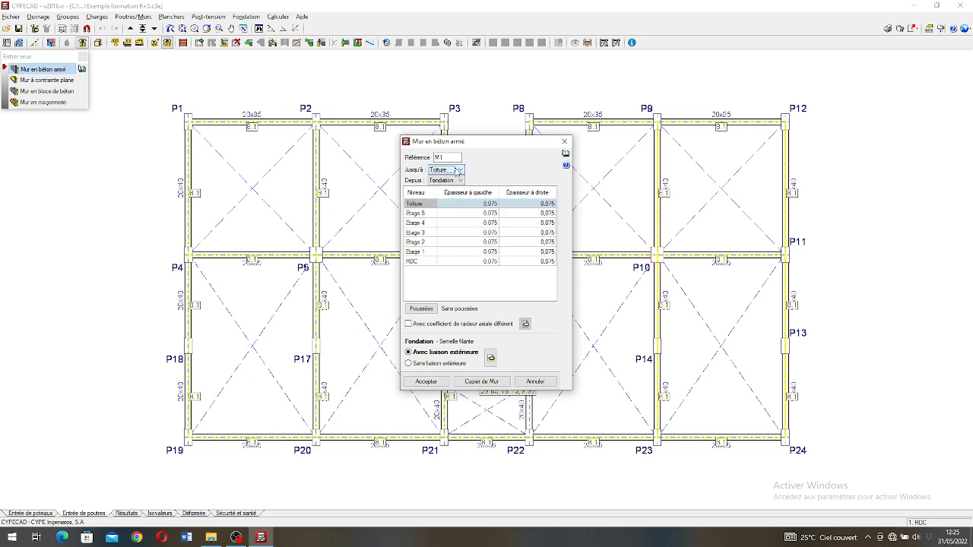
{"action": "left_click", "coordinate": [457, 172]}
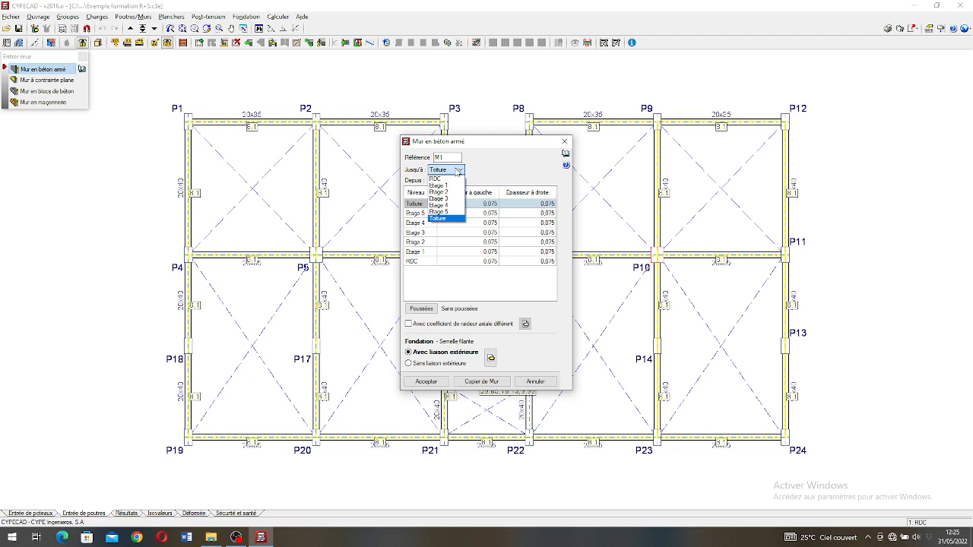
{"action": "left_click", "coordinate": [423, 384]}
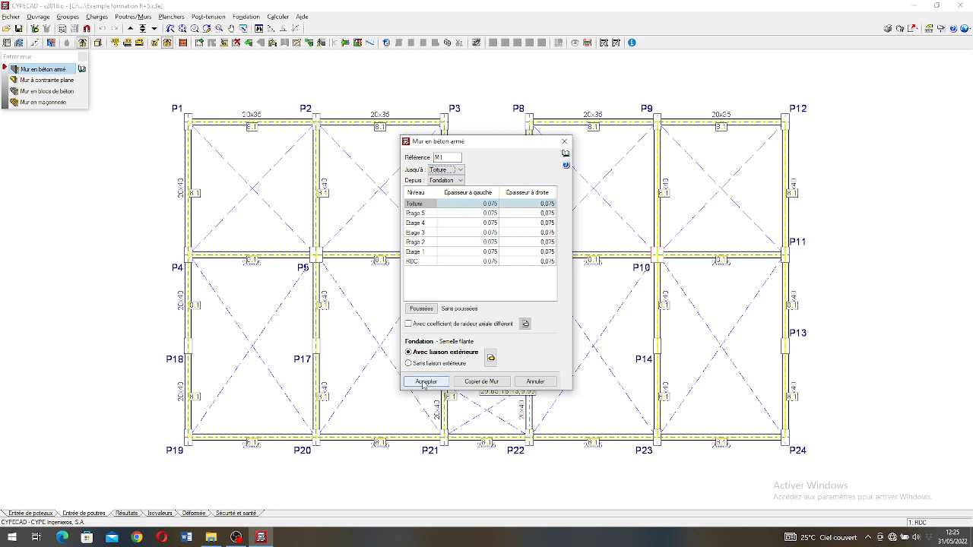
{"action": "left_click", "coordinate": [426, 381]}
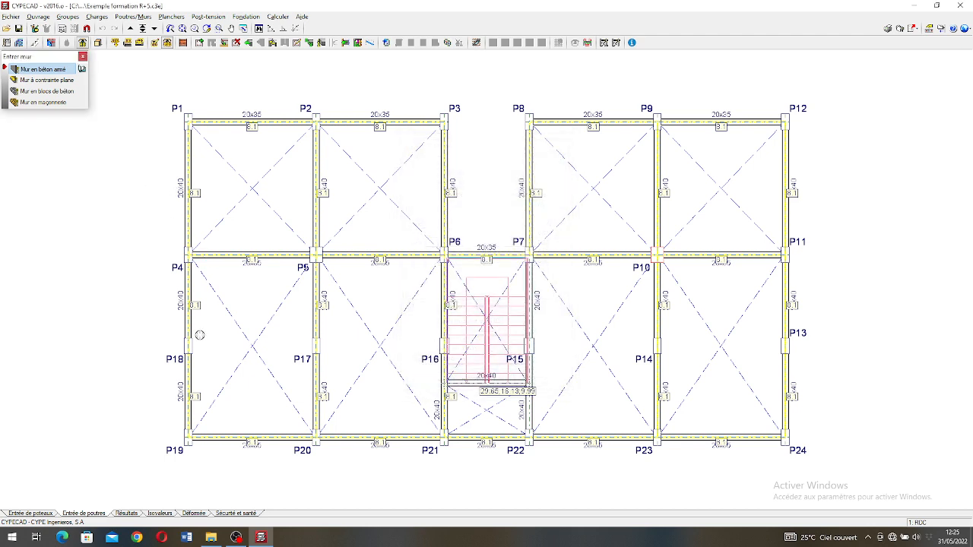
Step: Try to place reinforced concrete wall M1 between columns P1 and P19 in the RDC plan
{"action": "scroll", "coordinate": [216, 304], "scroll_direction": "down", "scroll_amount": 3}
{"action": "scroll", "coordinate": [219, 303], "scroll_direction": "up", "scroll_amount": 1}
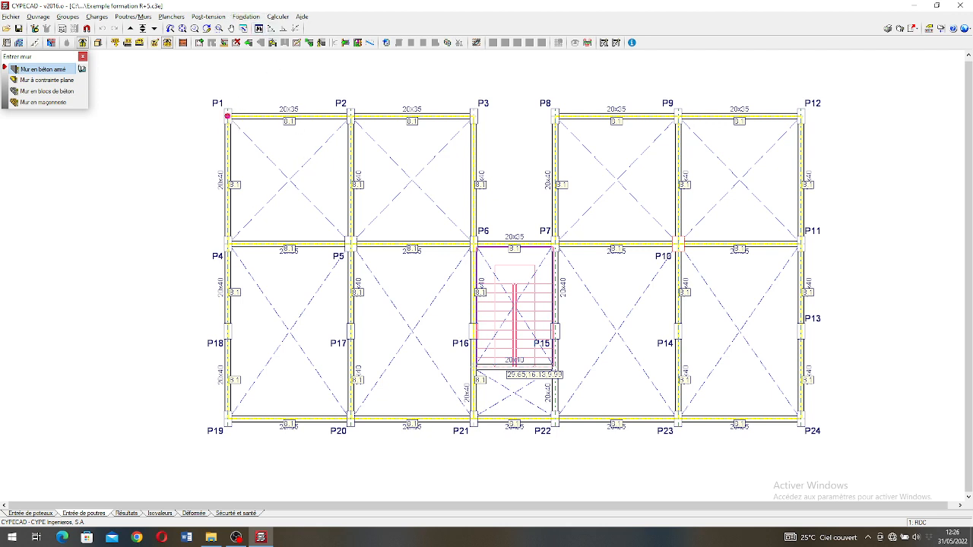
{"action": "left_click", "coordinate": [227, 116]}
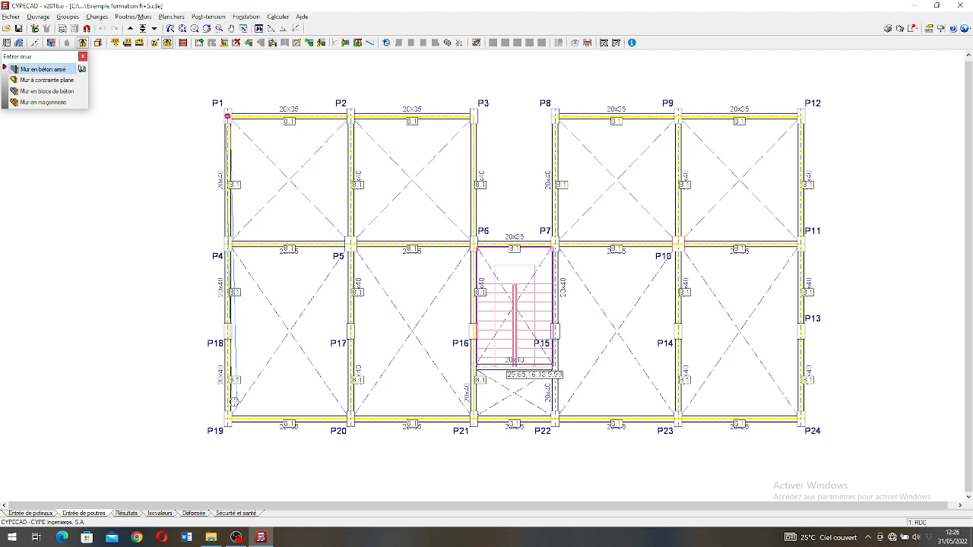
{"action": "left_click", "coordinate": [227, 417]}
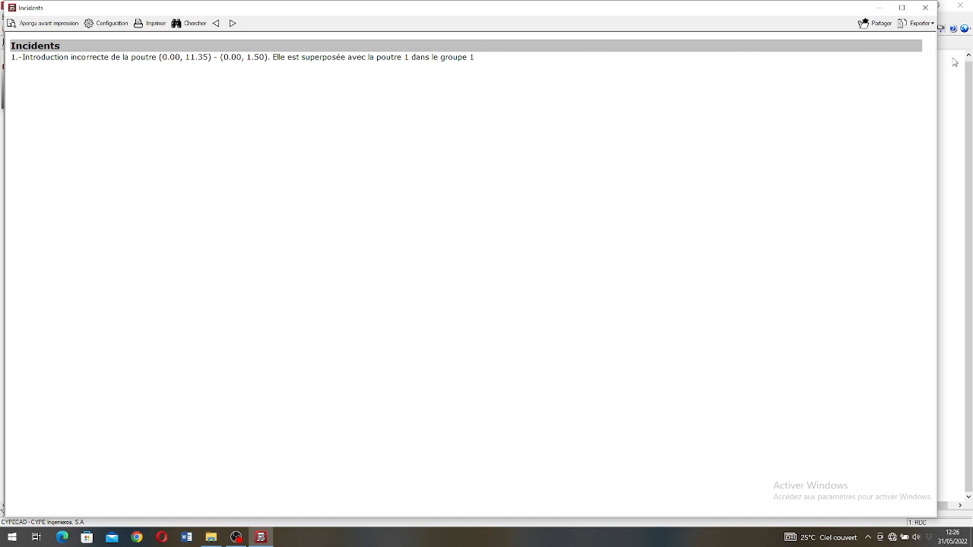
{"action": "left_click", "coordinate": [926, 7]}
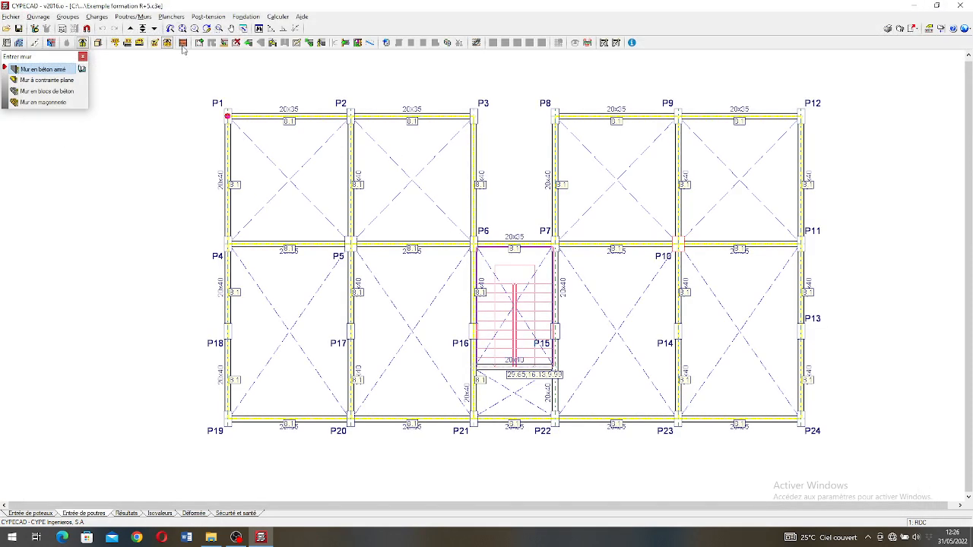
Step: Delete the RDC beams along the edge from P1 through P4 and P18 to P19
{"action": "left_click", "coordinate": [144, 16]}
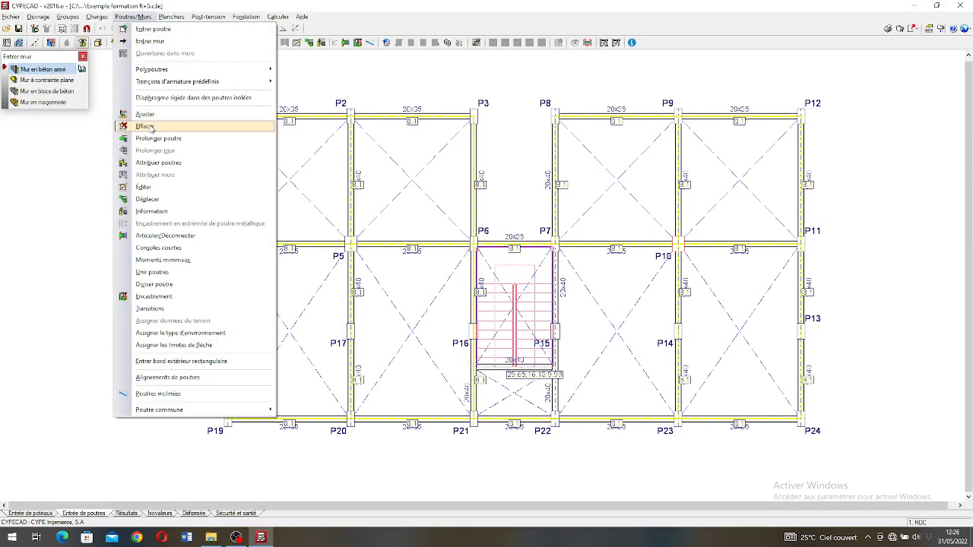
{"action": "left_click", "coordinate": [150, 127]}
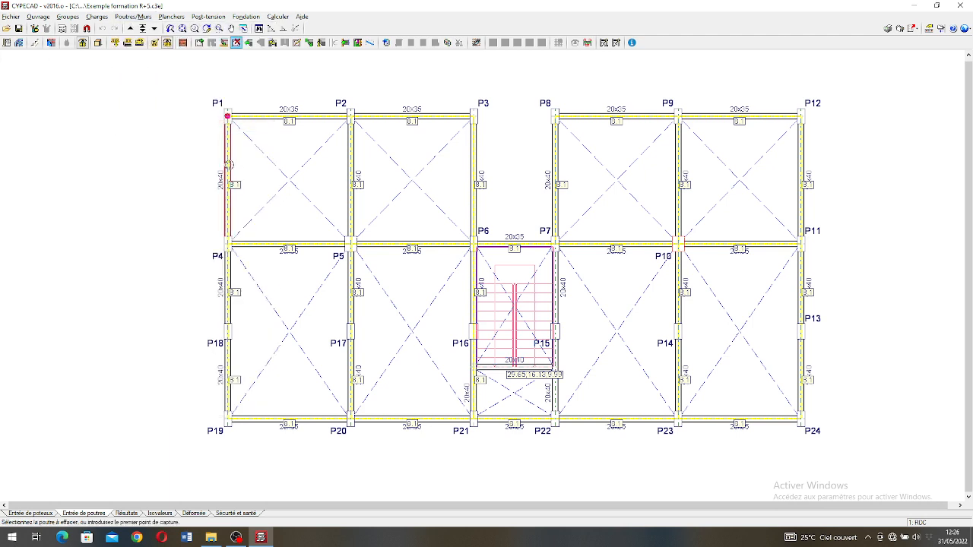
{"action": "left_click", "coordinate": [229, 164]}
{"action": "left_click", "coordinate": [225, 266]}
{"action": "left_click", "coordinate": [226, 355]}
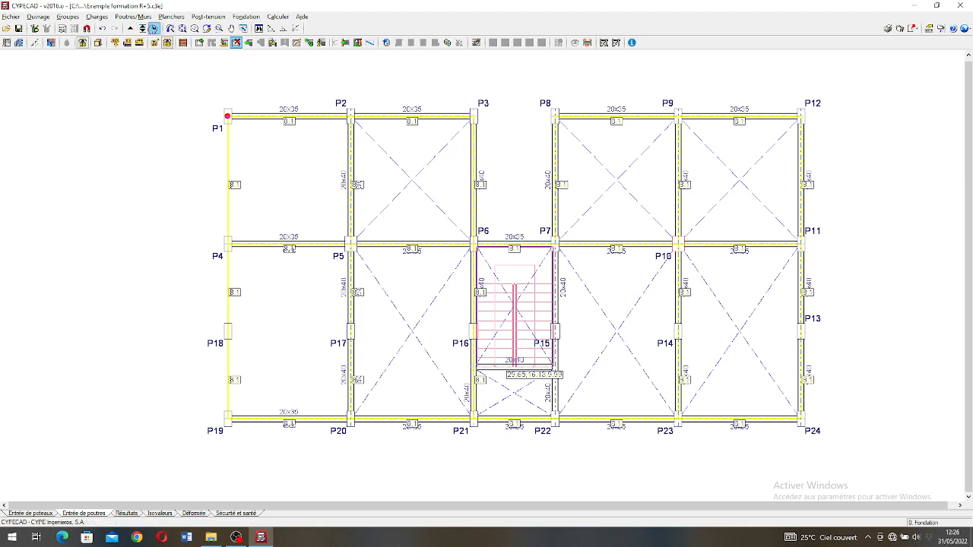
Step: In the Etage 1 group, delete the edge beams P1–P4, P4–P18 and P18–P19
{"action": "left_click", "coordinate": [153, 31]}
{"action": "left_click", "coordinate": [131, 31]}
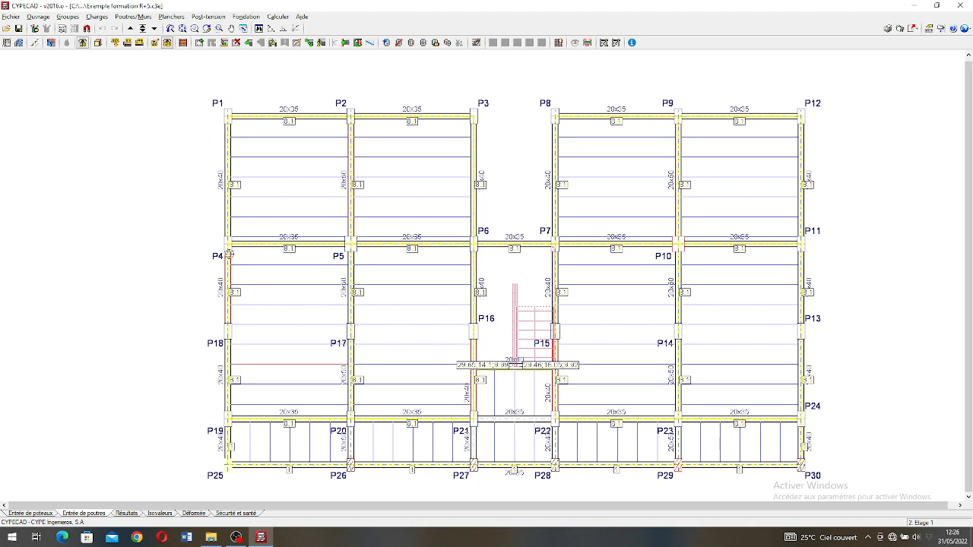
{"action": "left_click", "coordinate": [171, 16]}
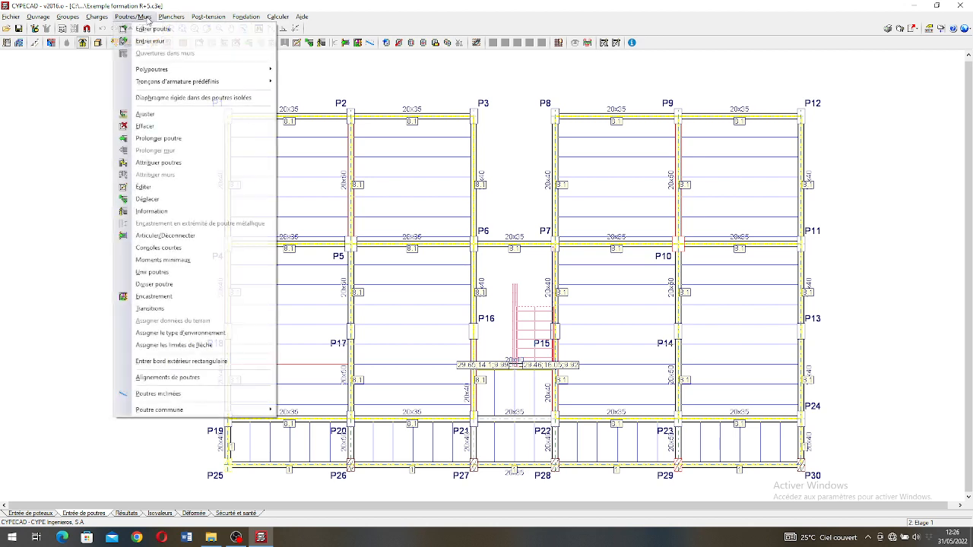
{"action": "left_click", "coordinate": [152, 127]}
{"action": "left_click", "coordinate": [228, 171]}
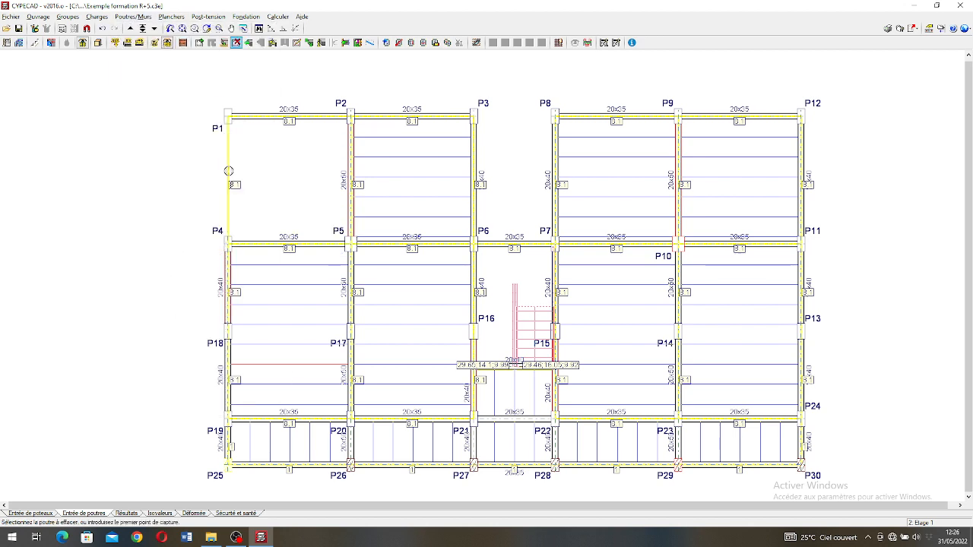
{"action": "left_click", "coordinate": [229, 278]}
{"action": "left_click", "coordinate": [228, 365]}
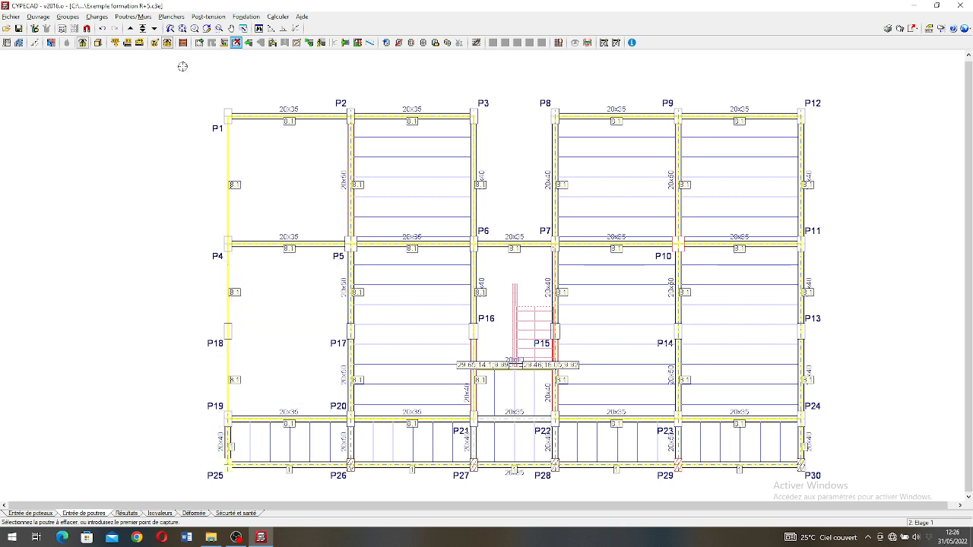
Step: Go up to the Etage 2 group and delete its edge beams between P1, P4, P18 and P19
{"action": "scroll", "coordinate": [260, 291], "scroll_direction": "down", "scroll_amount": 1}
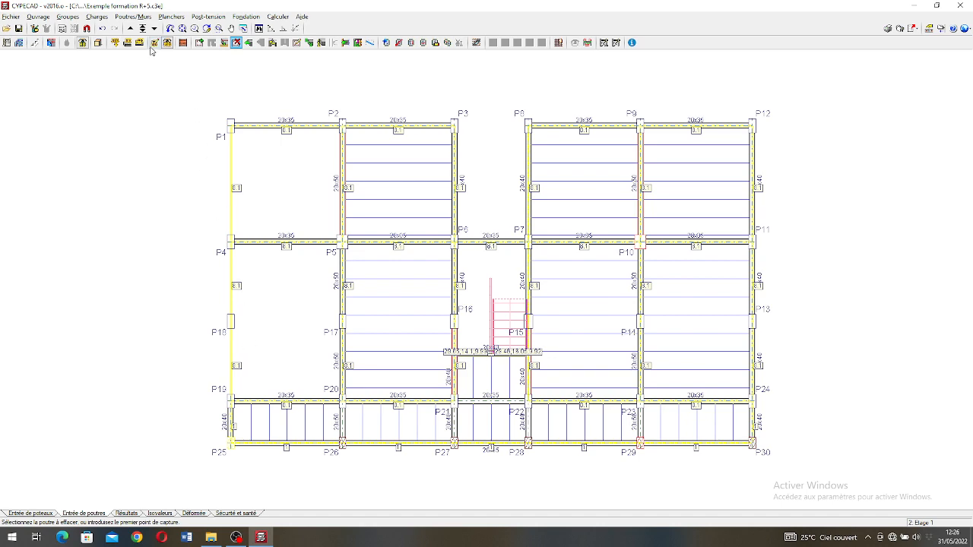
{"action": "left_click", "coordinate": [131, 29]}
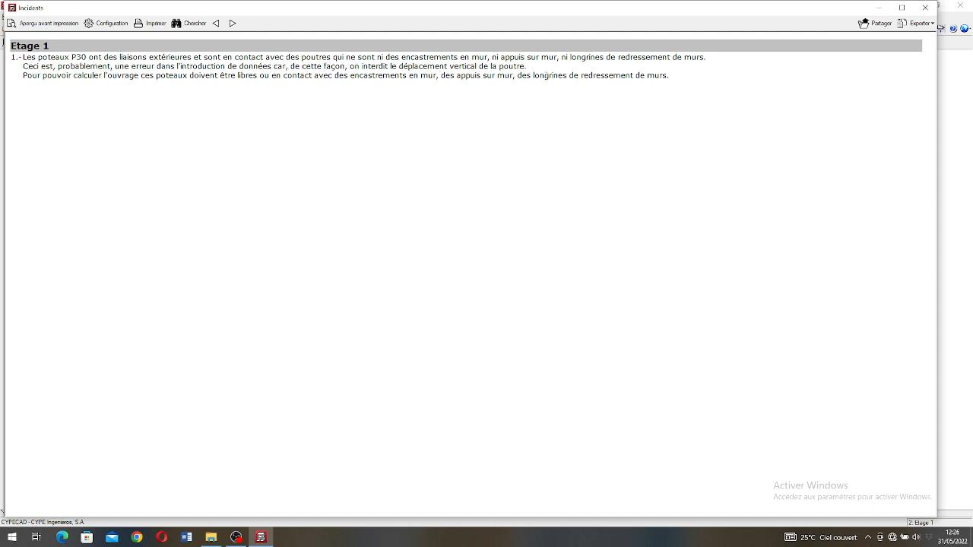
{"action": "left_click", "coordinate": [925, 8]}
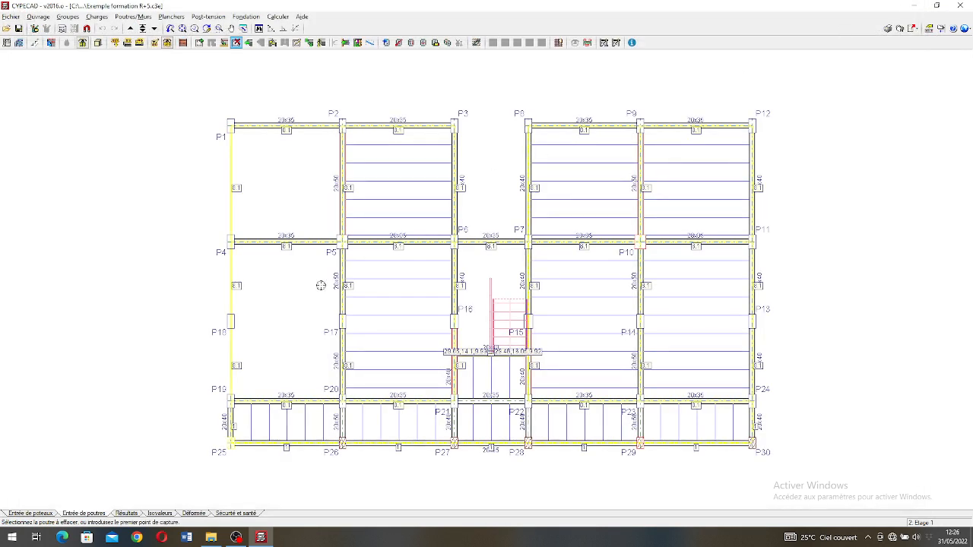
{"action": "left_click", "coordinate": [130, 28]}
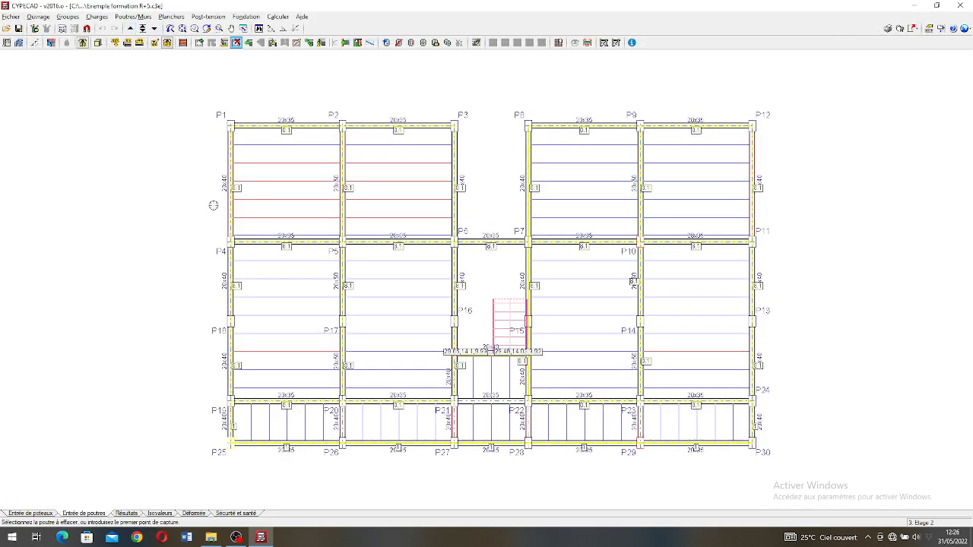
{"action": "left_click", "coordinate": [232, 210]}
{"action": "left_click", "coordinate": [231, 332]}
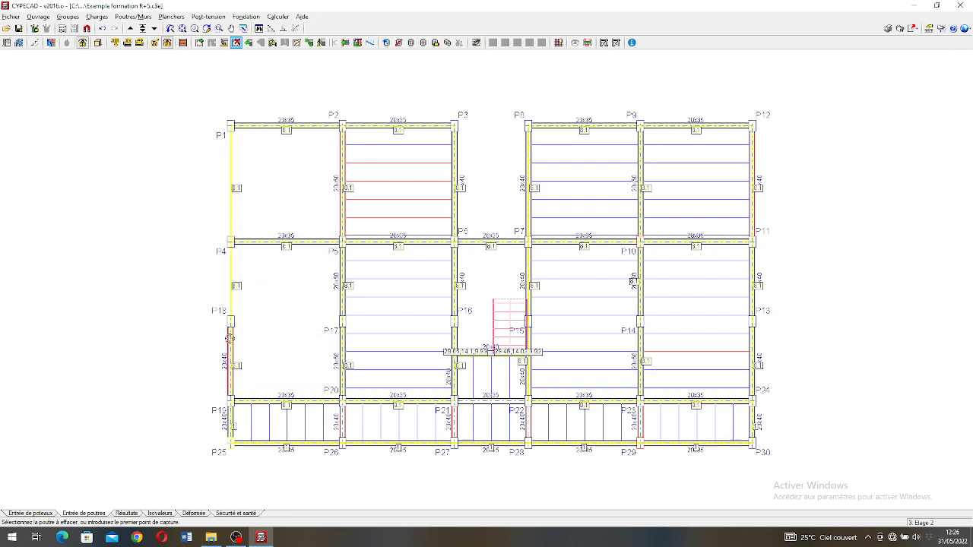
Step: Go up to the Etage 3 group and delete the three beams linking P1, P4, P18 and P19
{"action": "left_click", "coordinate": [130, 28]}
{"action": "left_click", "coordinate": [232, 187]}
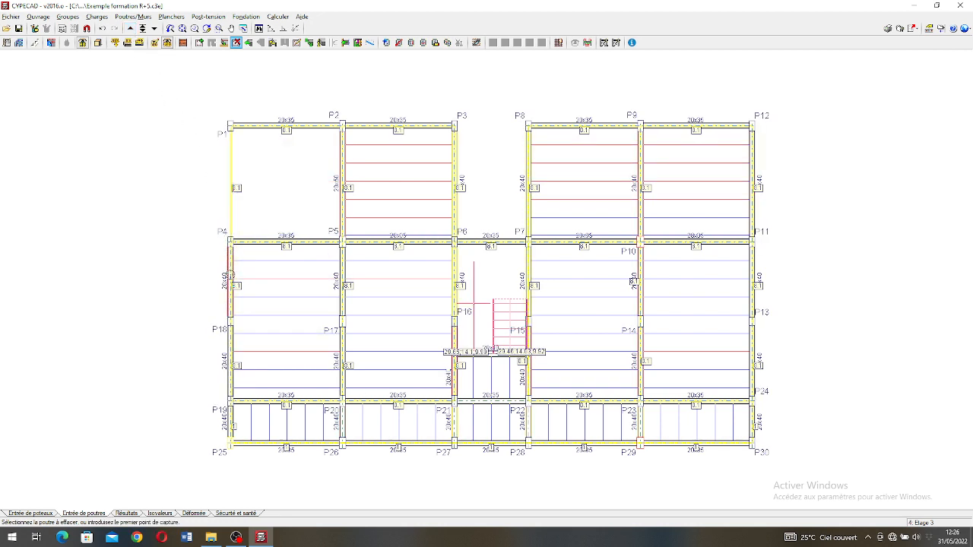
{"action": "left_click", "coordinate": [232, 272]}
{"action": "left_click", "coordinate": [231, 335]}
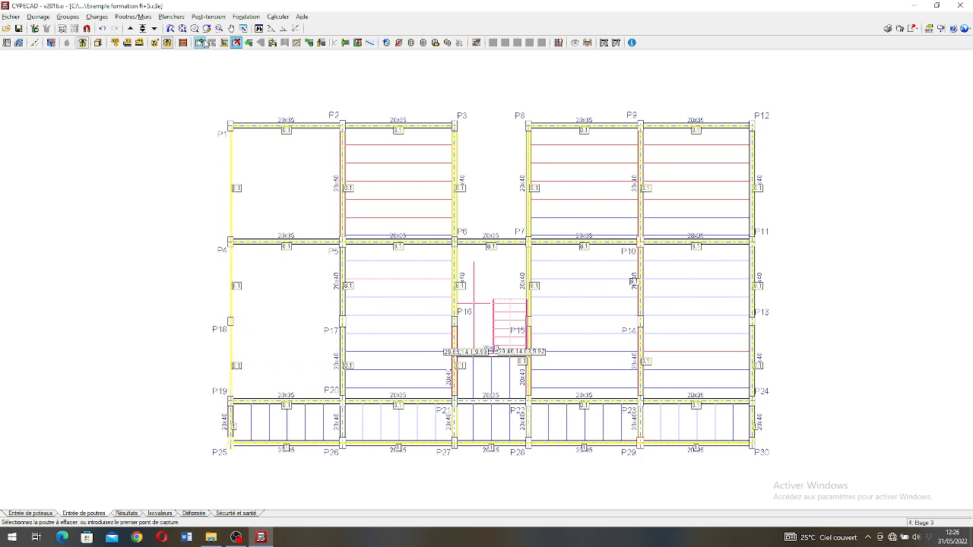
Step: Remove the beams joining P1, P4, P18 and P19 in the Etage 4 group
{"action": "left_click", "coordinate": [130, 28]}
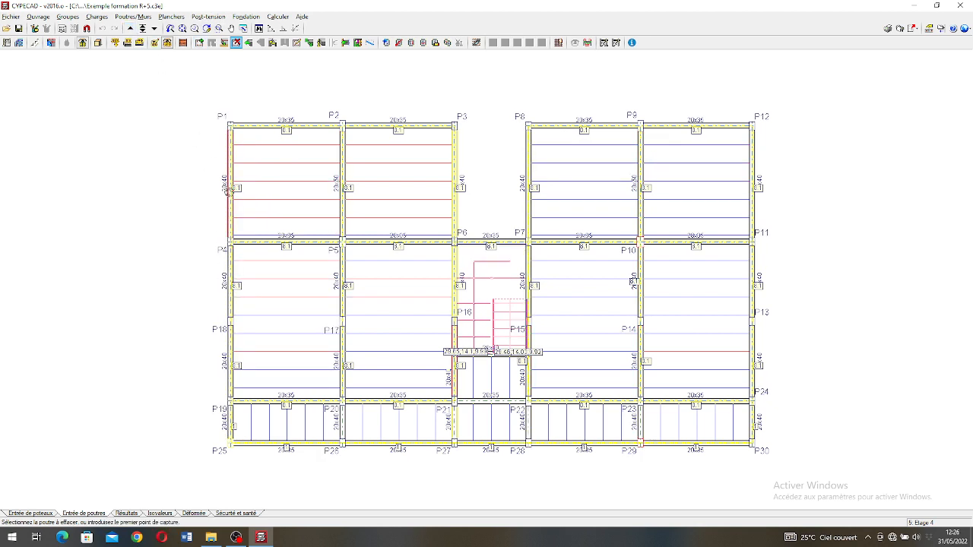
{"action": "left_click", "coordinate": [229, 263]}
{"action": "left_click", "coordinate": [231, 338]}
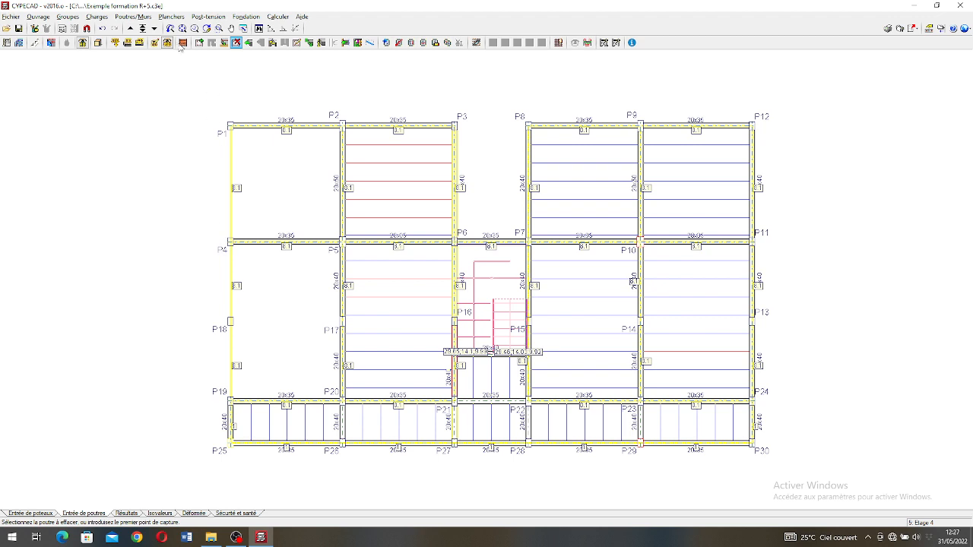
Step: In the Etage 5 group, delete the beams along the P1–P4–P18–P19 edge
{"action": "left_click", "coordinate": [130, 28]}
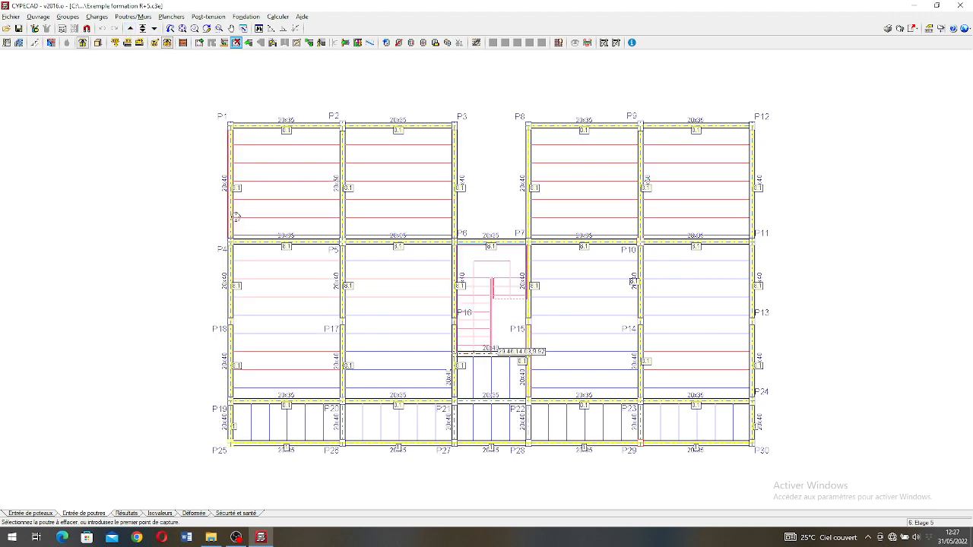
{"action": "left_click", "coordinate": [232, 236]}
{"action": "left_click", "coordinate": [230, 286]}
{"action": "left_click", "coordinate": [231, 338]}
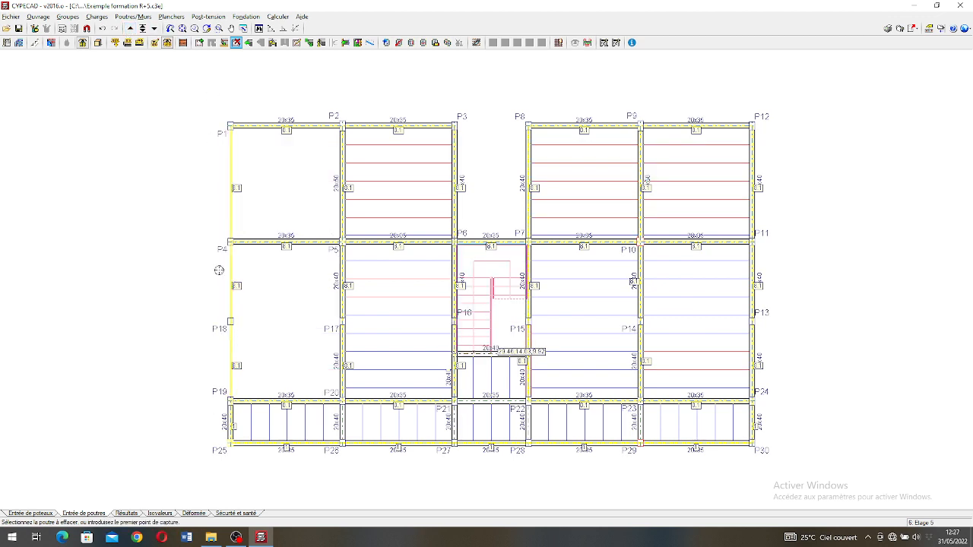
Step: Go up to the Toiture group and delete its beams from P1 to P19
{"action": "left_click", "coordinate": [130, 29]}
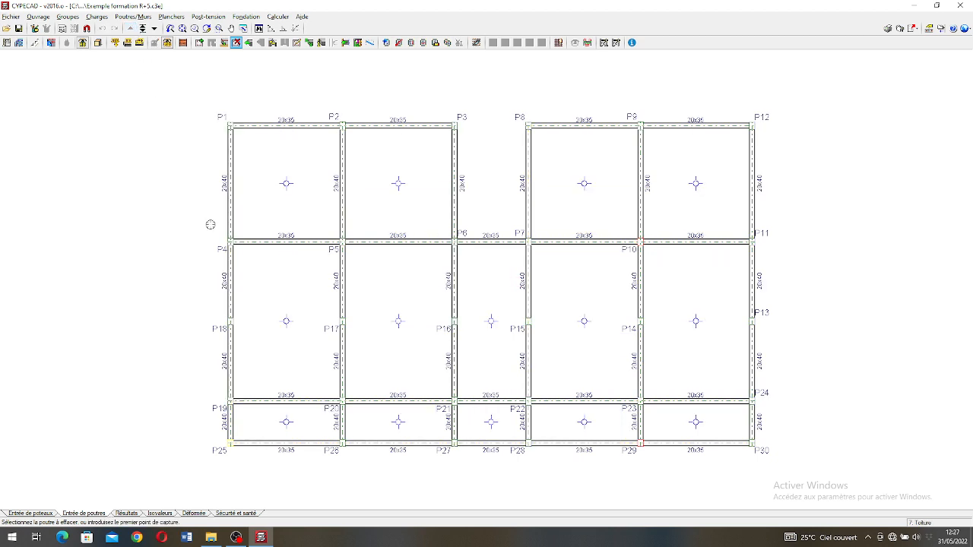
{"action": "left_click", "coordinate": [224, 287]}
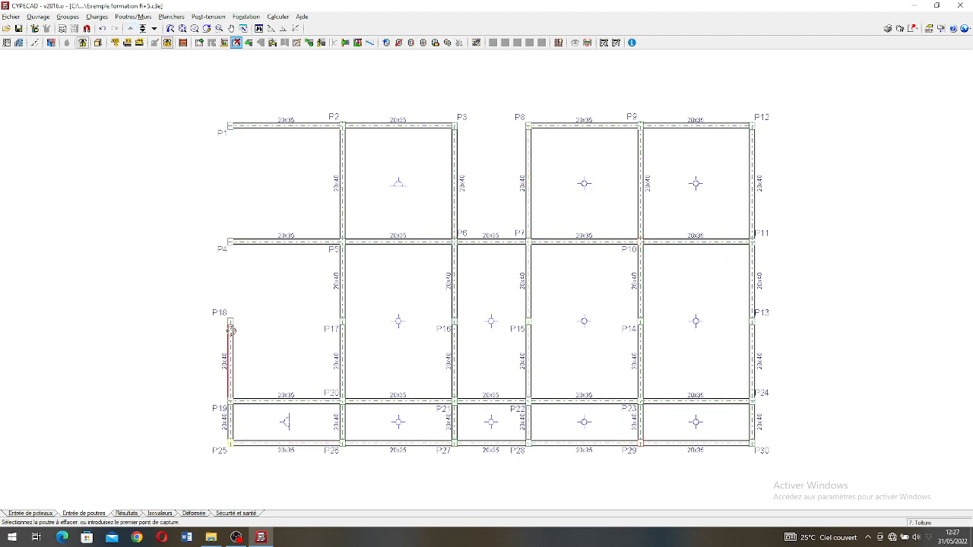
{"action": "left_click", "coordinate": [231, 347]}
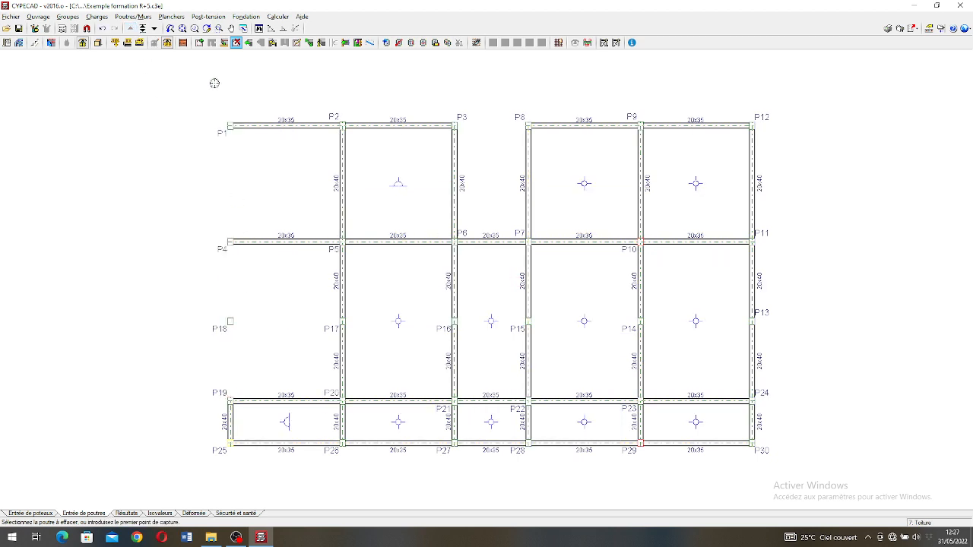
Step: Return to the RDC group and enter reinforced concrete wall M1 from P1 to P19, keeping its existing Fondation-to-Toiture definition
{"action": "left_click", "coordinate": [154, 29]}
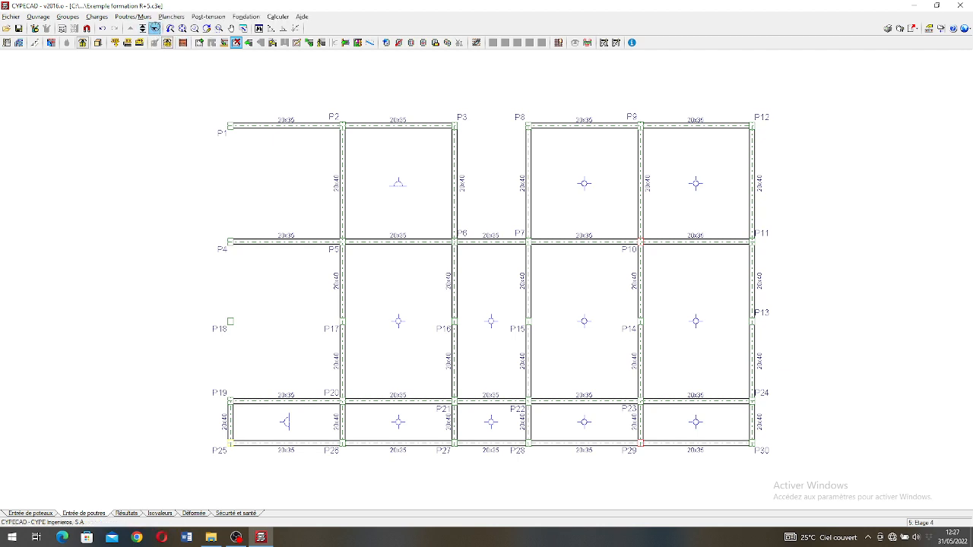
{"action": "left_click", "coordinate": [154, 29]}
{"action": "left_click", "coordinate": [155, 29]}
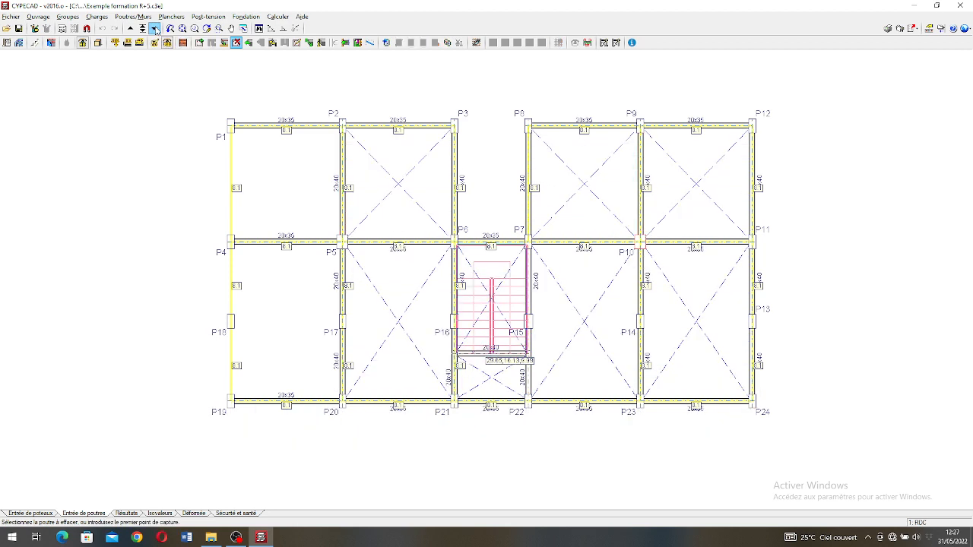
{"action": "left_click", "coordinate": [134, 17]}
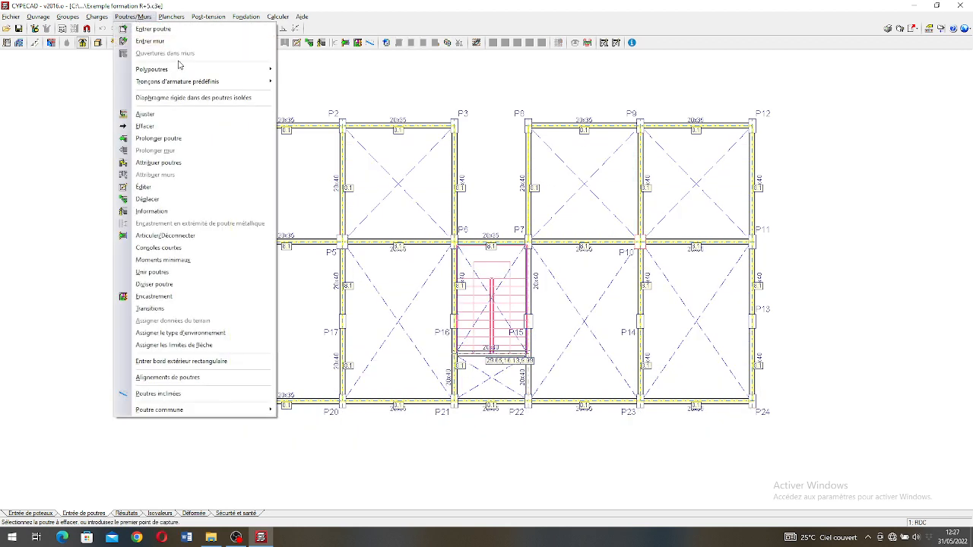
{"action": "left_click", "coordinate": [156, 41]}
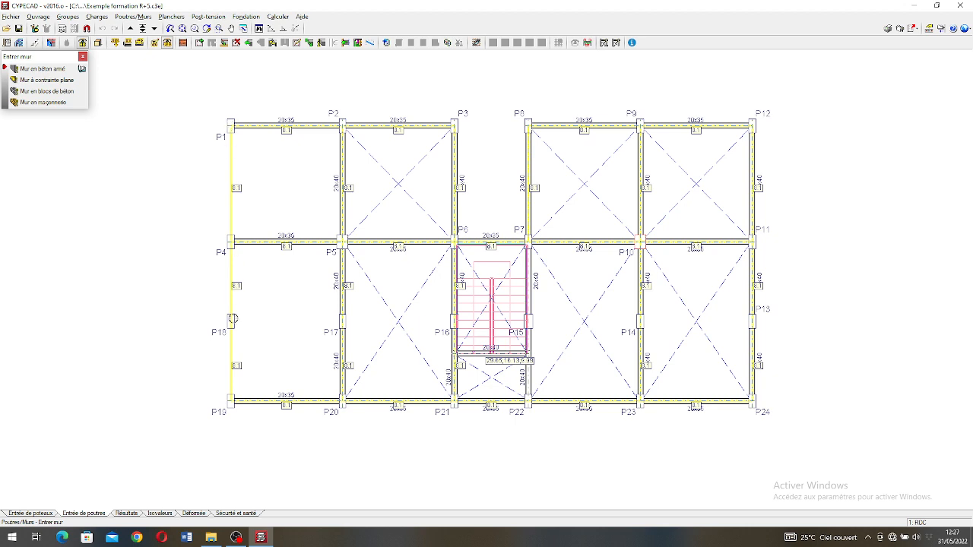
{"action": "left_click", "coordinate": [39, 69]}
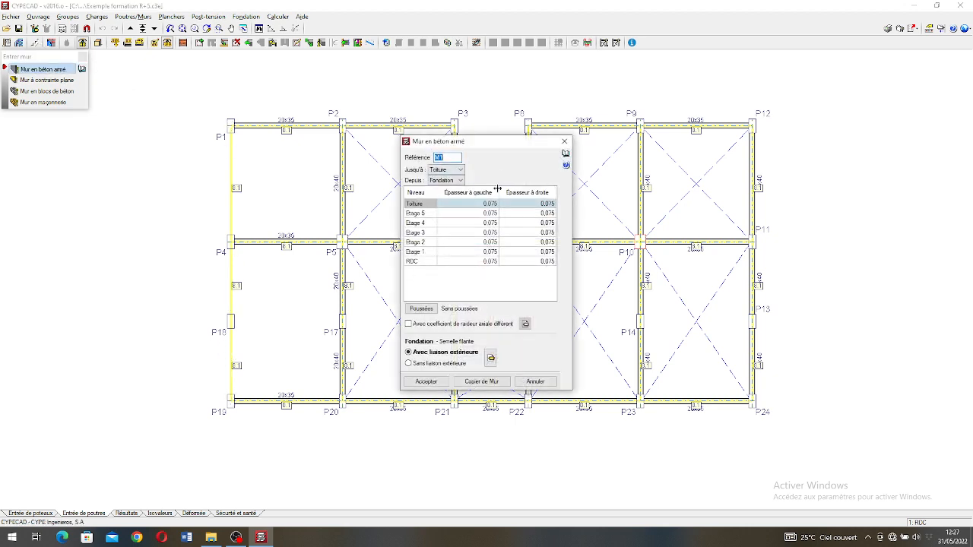
{"action": "left_click", "coordinate": [430, 382]}
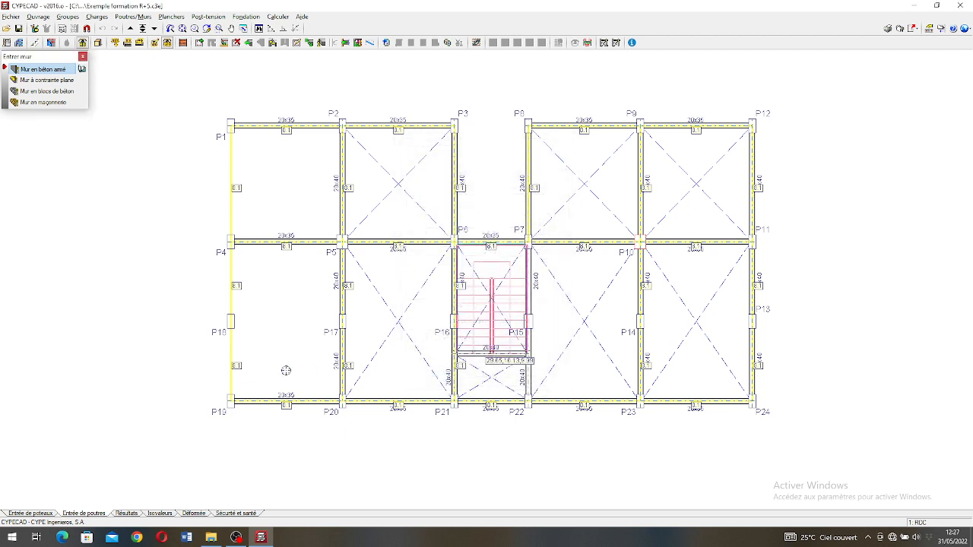
{"action": "left_click", "coordinate": [230, 124]}
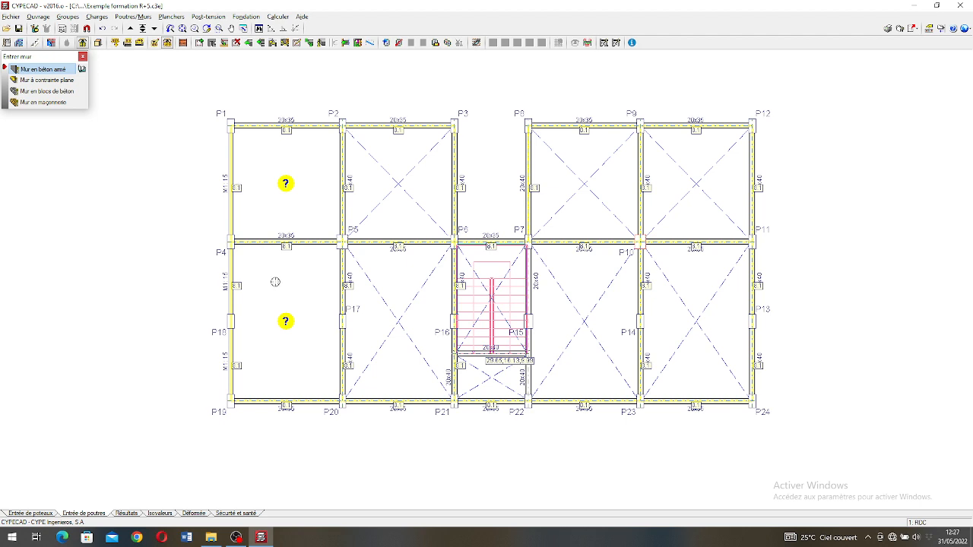
{"action": "left_click", "coordinate": [82, 57]}
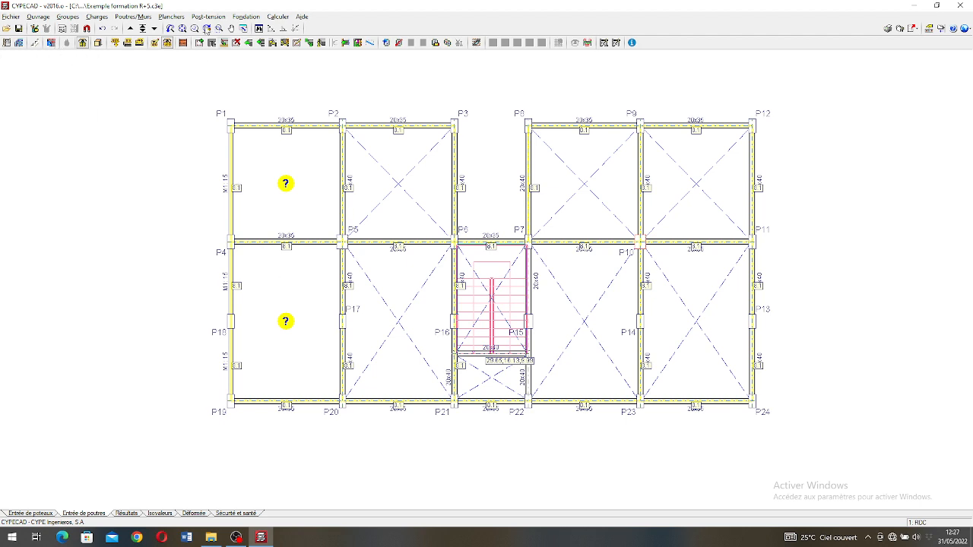
Step: Open the building's 3D model and orbit it to examine the new wall and its strip footing
{"action": "left_click", "coordinate": [99, 42]}
{"action": "left_click_drag", "start_coordinate": [502, 263], "coordinate": [438, 229]}
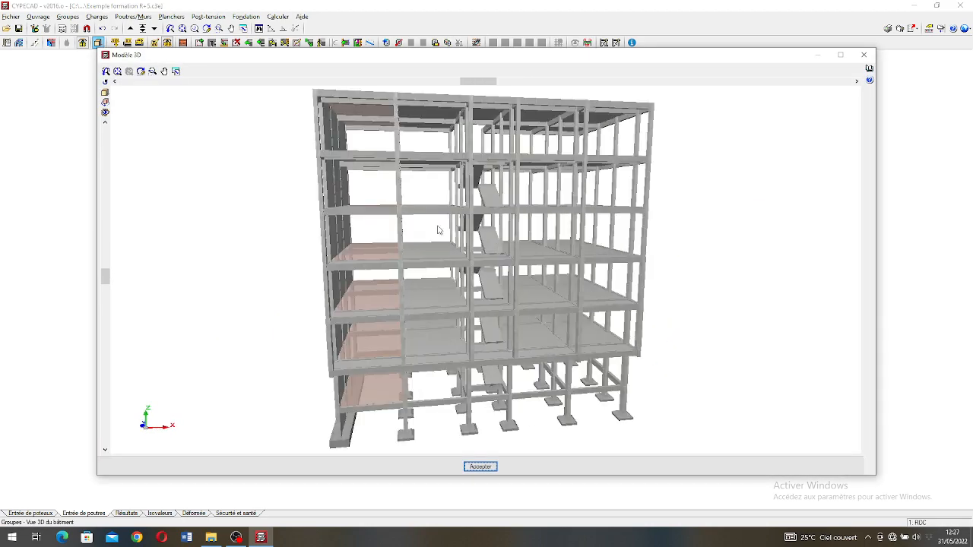
{"action": "left_click_drag", "start_coordinate": [321, 238], "coordinate": [449, 338]}
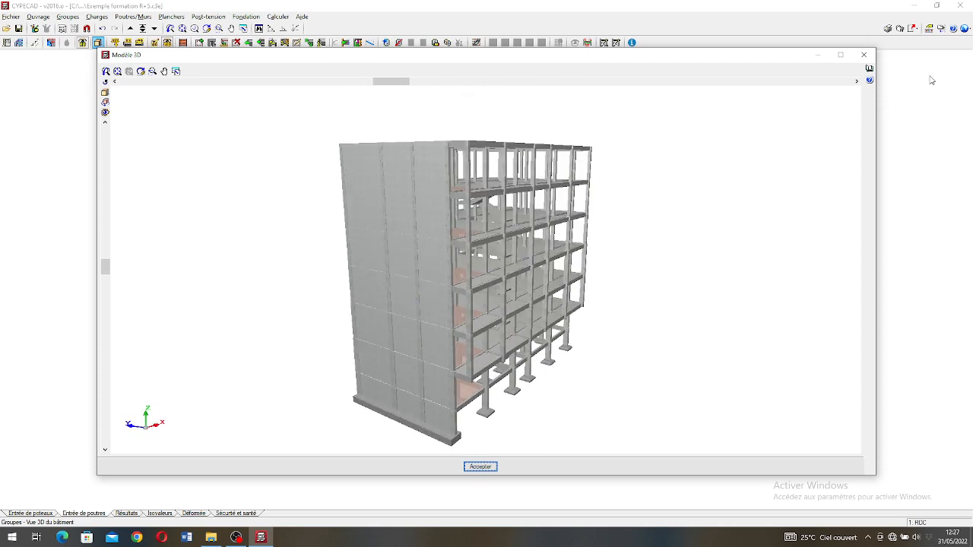
Step: Close the building's 3D model and return to the RDC floor plan
{"action": "left_click", "coordinate": [866, 56]}
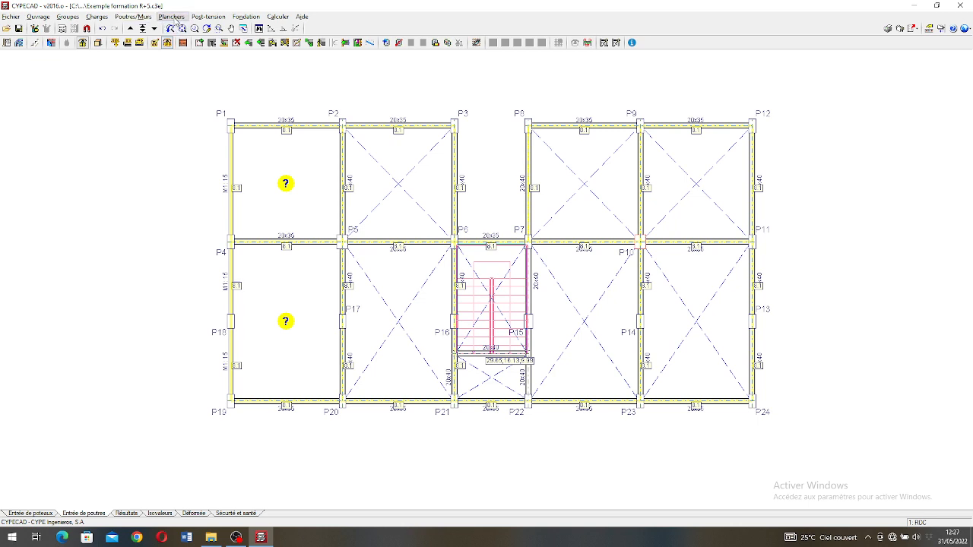
{"action": "left_click", "coordinate": [171, 16]}
{"action": "left_click", "coordinate": [188, 42]}
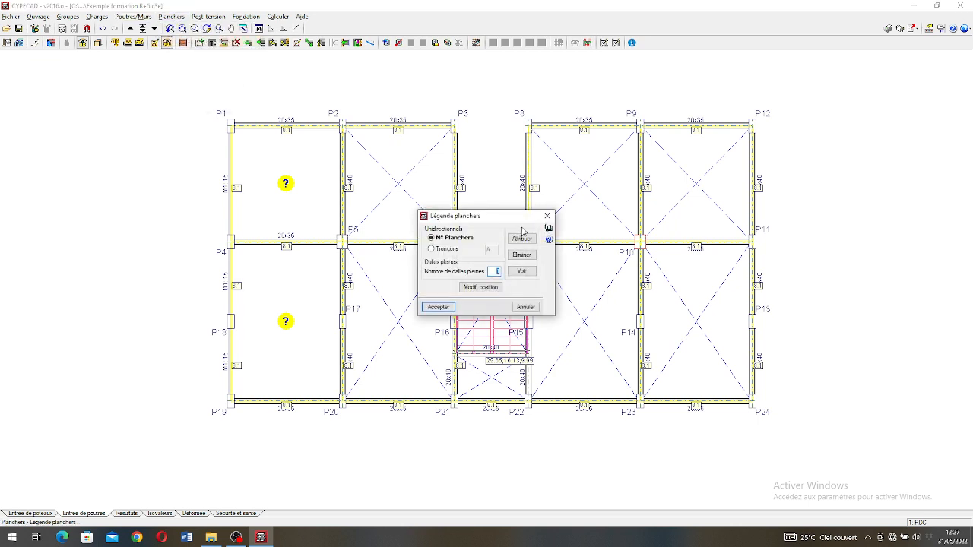
{"action": "left_click", "coordinate": [547, 216]}
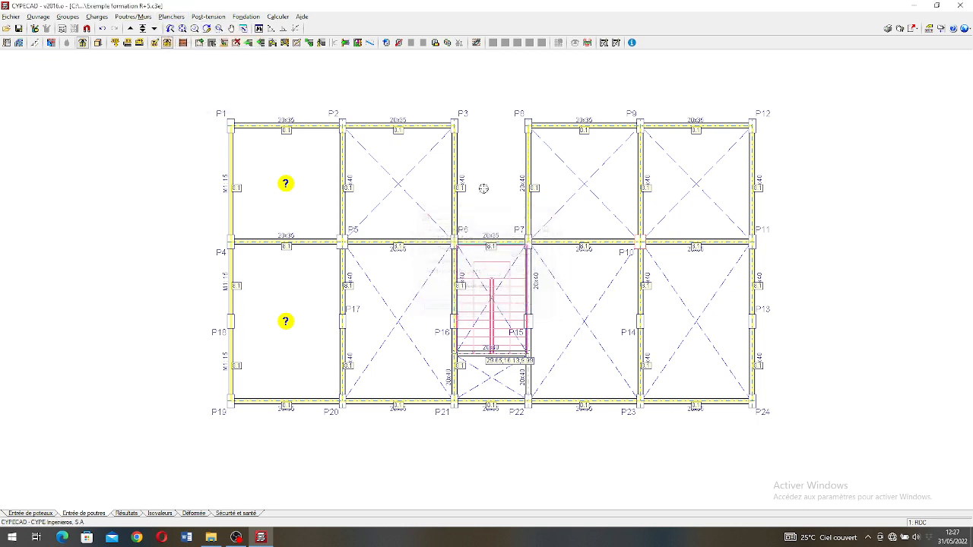
Step: In the RDC group, set the P1–P2–P5–P4 and P4–P5–P20–P19 bays as voids with the floor deletion command
{"action": "left_click", "coordinate": [170, 16]}
{"action": "left_click", "coordinate": [190, 28]}
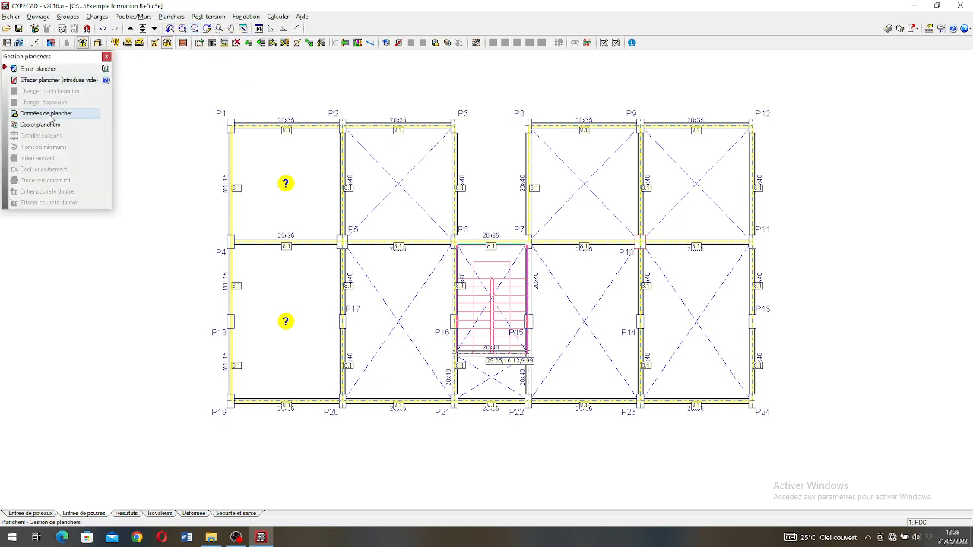
{"action": "left_click", "coordinate": [51, 126]}
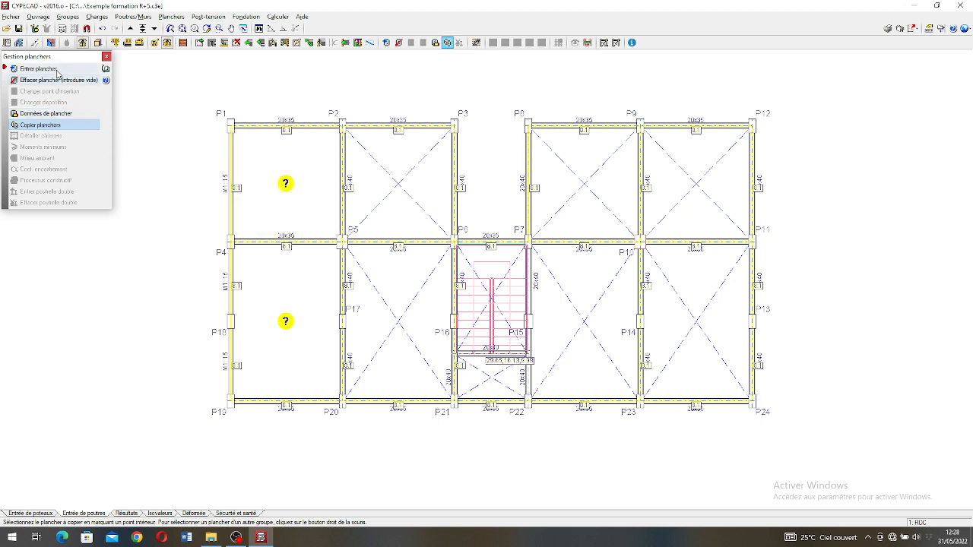
{"action": "left_click", "coordinate": [59, 80]}
{"action": "left_click", "coordinate": [317, 214]}
{"action": "left_click", "coordinate": [298, 320]}
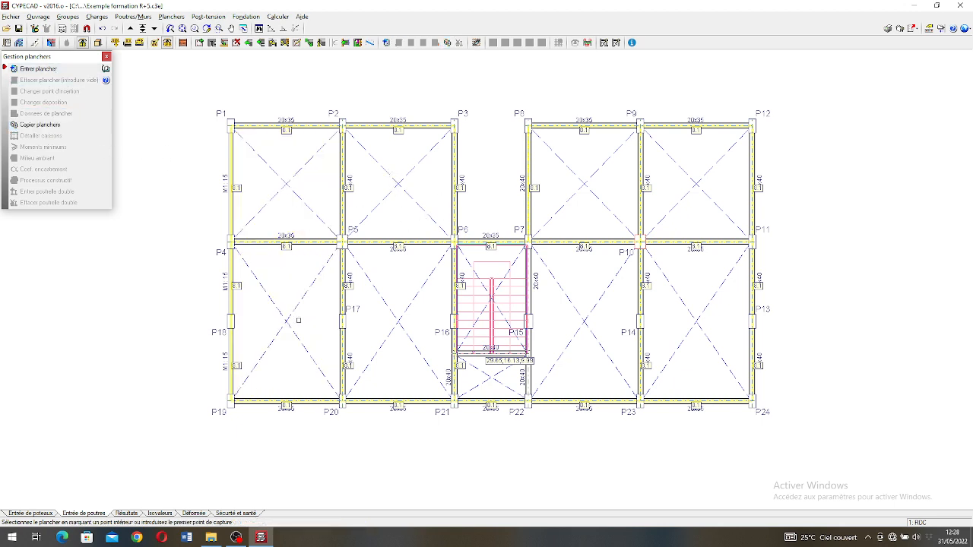
Step: Go up to Etage 1 and copy the P2–P3–P6–P5 joist floor with all its properties into the two undefined bays beside wall M1
{"action": "left_click", "coordinate": [131, 28]}
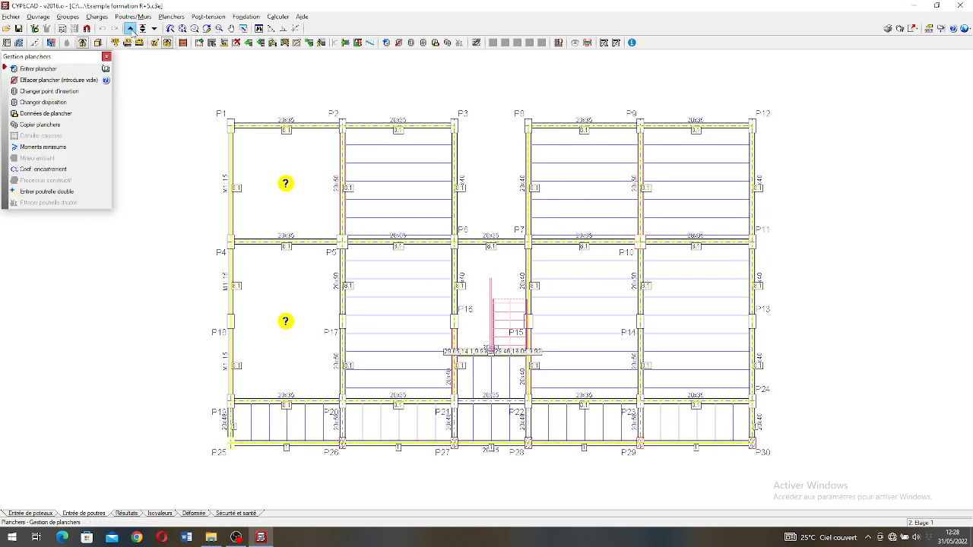
{"action": "left_click", "coordinate": [40, 124]}
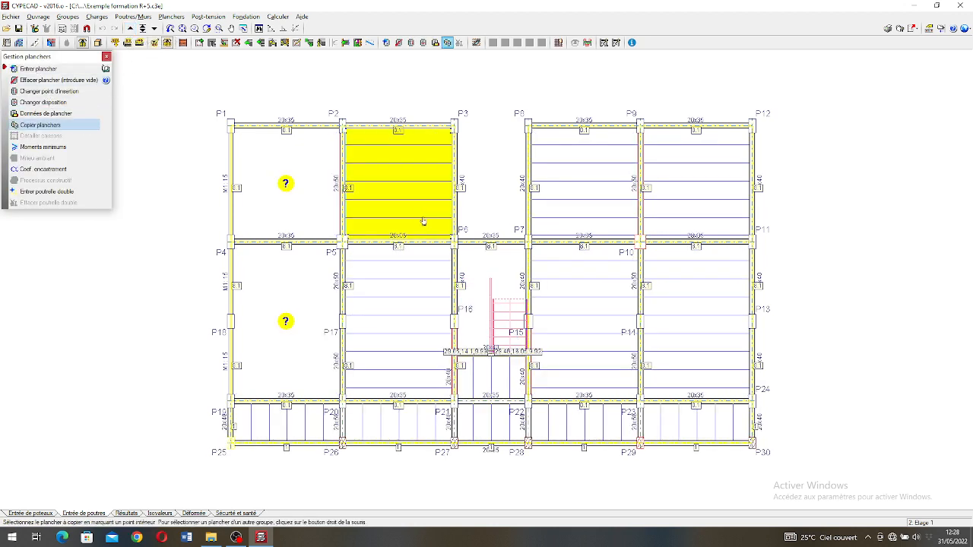
{"action": "left_click", "coordinate": [423, 221]}
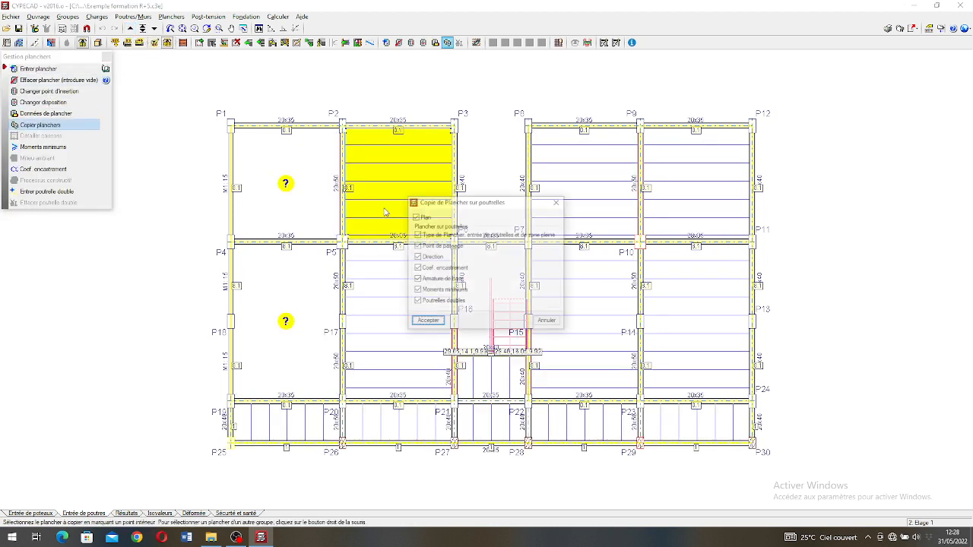
{"action": "left_click", "coordinate": [427, 321]}
{"action": "left_click", "coordinate": [309, 333]}
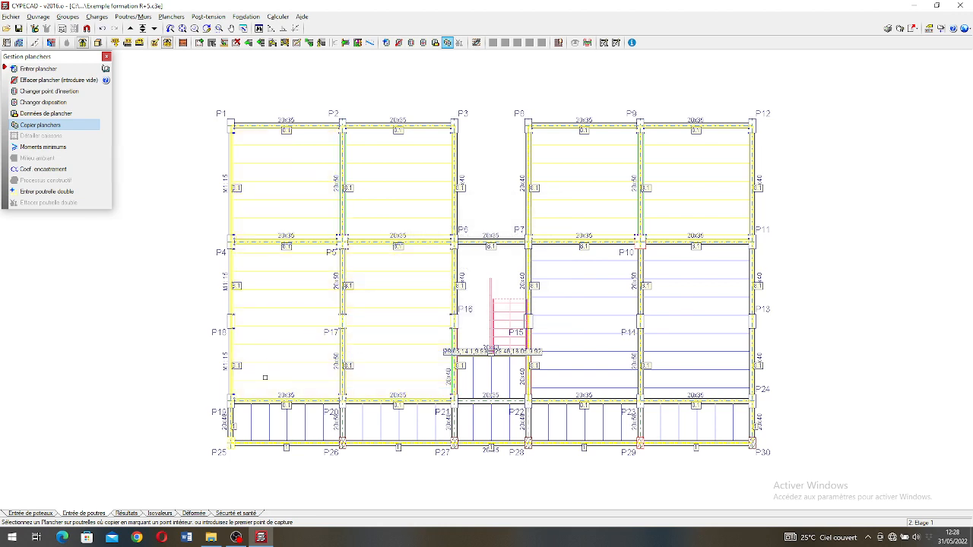
{"action": "left_click", "coordinate": [106, 57]}
Step: Dismiss the Etage 1 incident report, go up to Etage 2 and copy the P2–P3–P6–P5 joist floor into the two undefined bays beside wall M1
{"action": "left_click", "coordinate": [132, 29]}
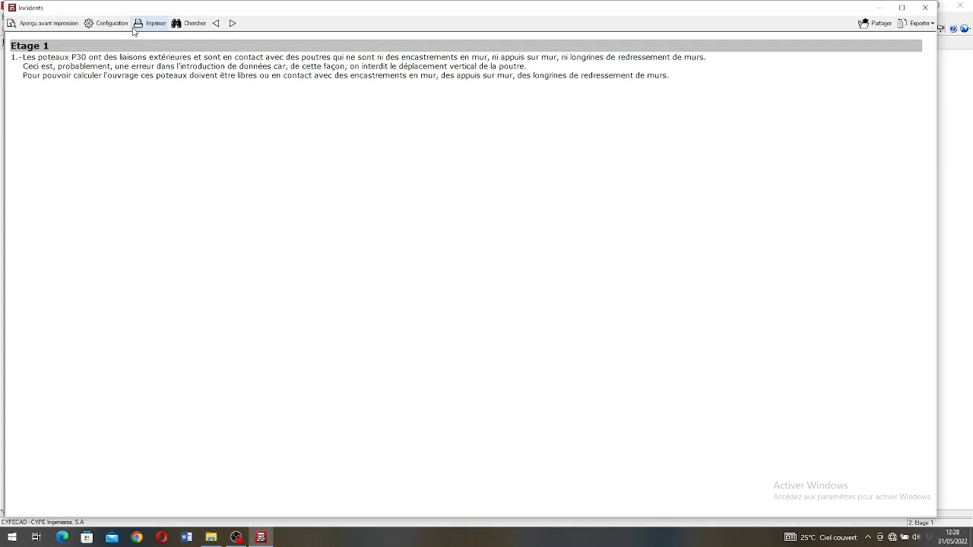
{"action": "left_click", "coordinate": [926, 7]}
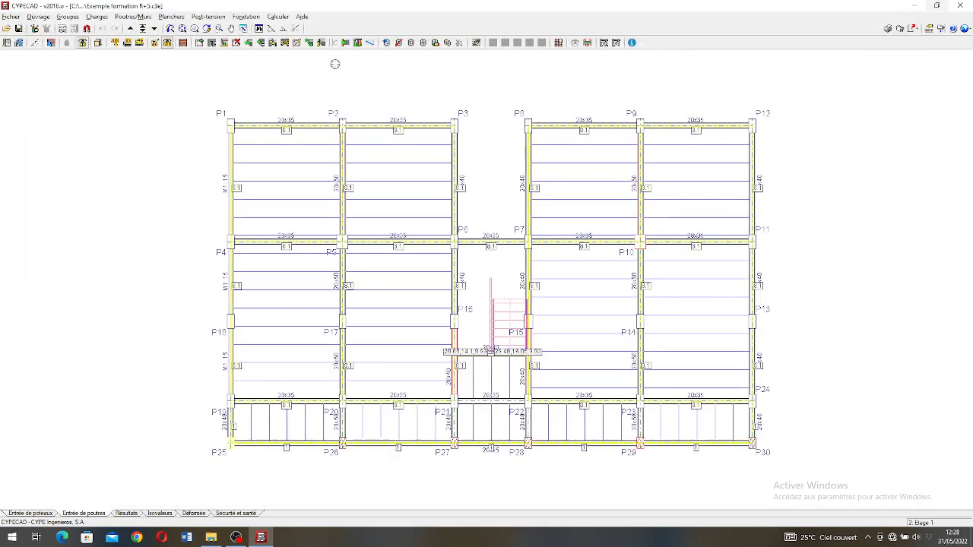
{"action": "left_click", "coordinate": [130, 28]}
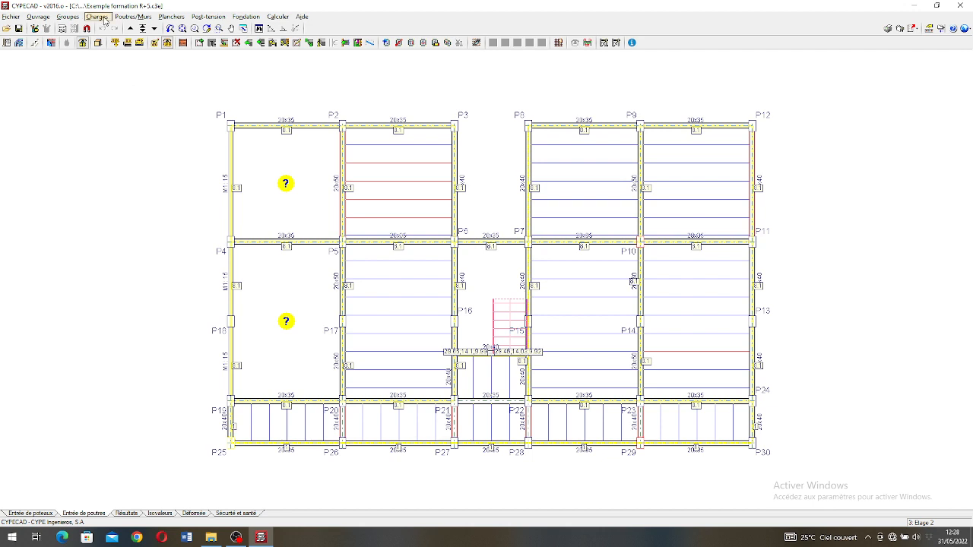
{"action": "left_click", "coordinate": [171, 16]}
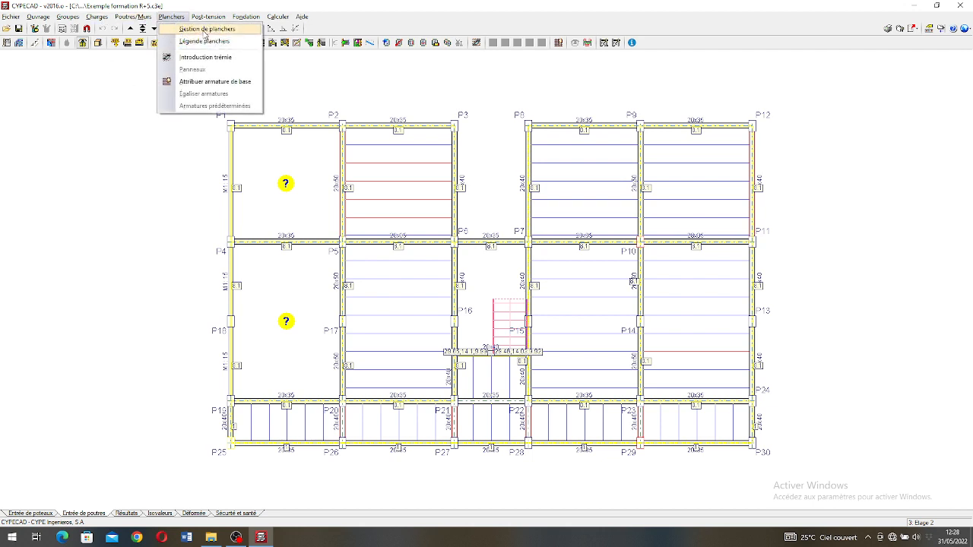
{"action": "left_click", "coordinate": [205, 30]}
{"action": "left_click", "coordinate": [40, 124]}
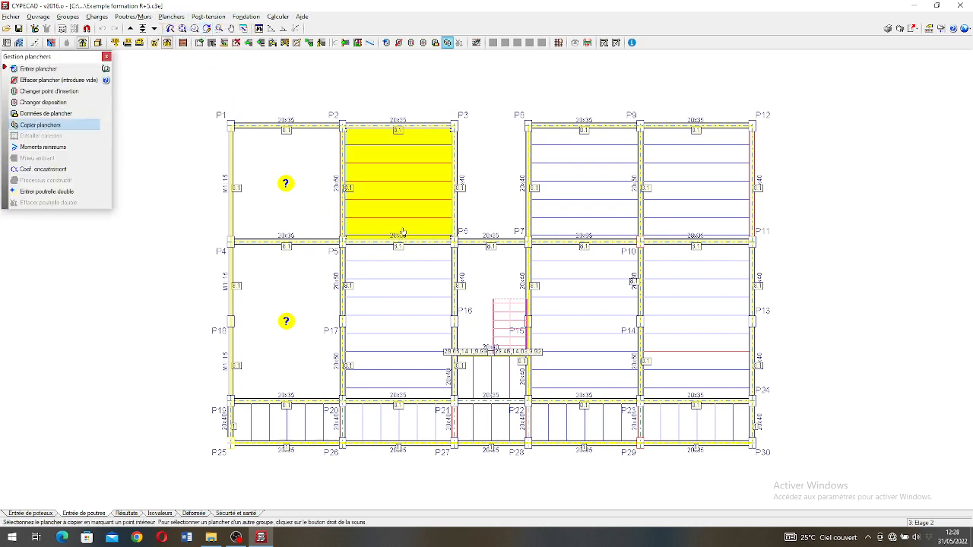
{"action": "left_click", "coordinate": [403, 232]}
{"action": "left_click", "coordinate": [427, 322]}
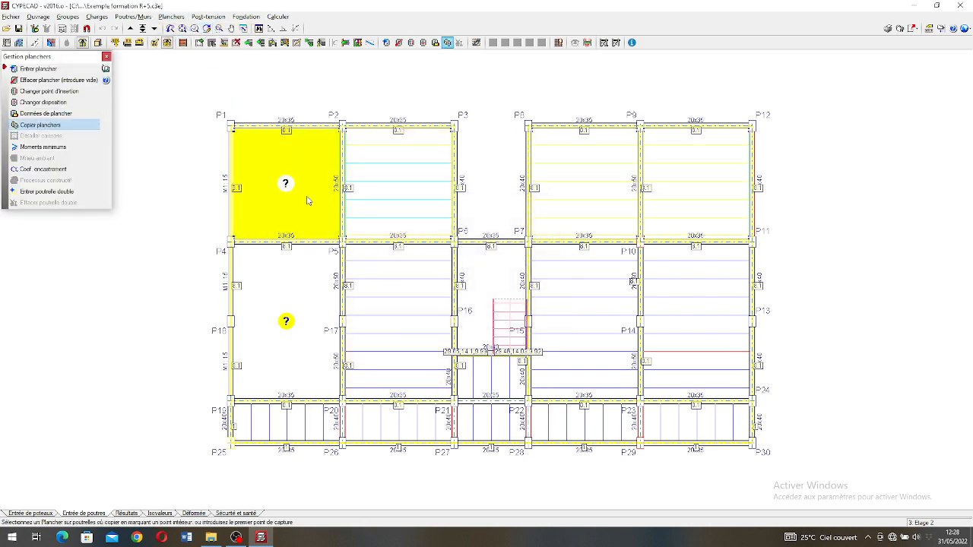
{"action": "left_click", "coordinate": [306, 200]}
{"action": "left_click", "coordinate": [290, 365]}
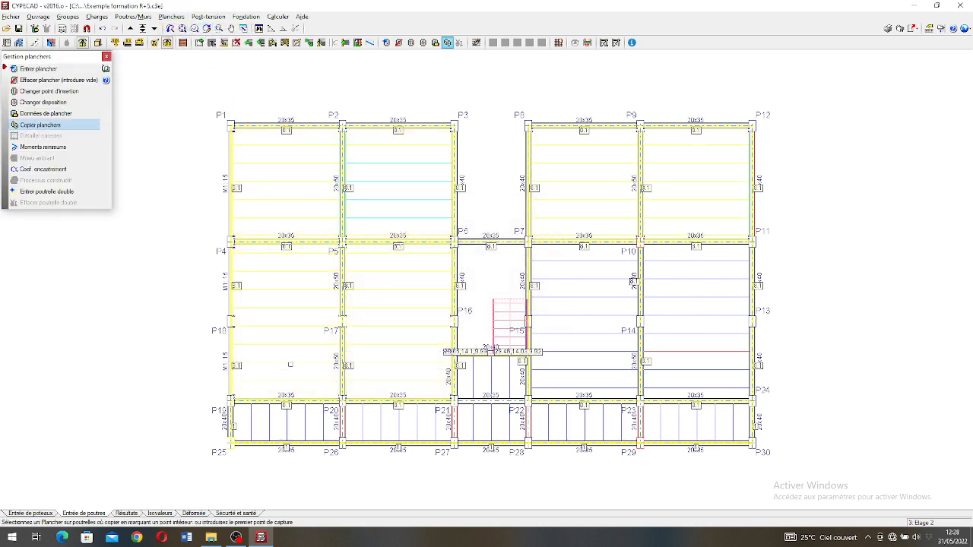
{"action": "left_click", "coordinate": [106, 57]}
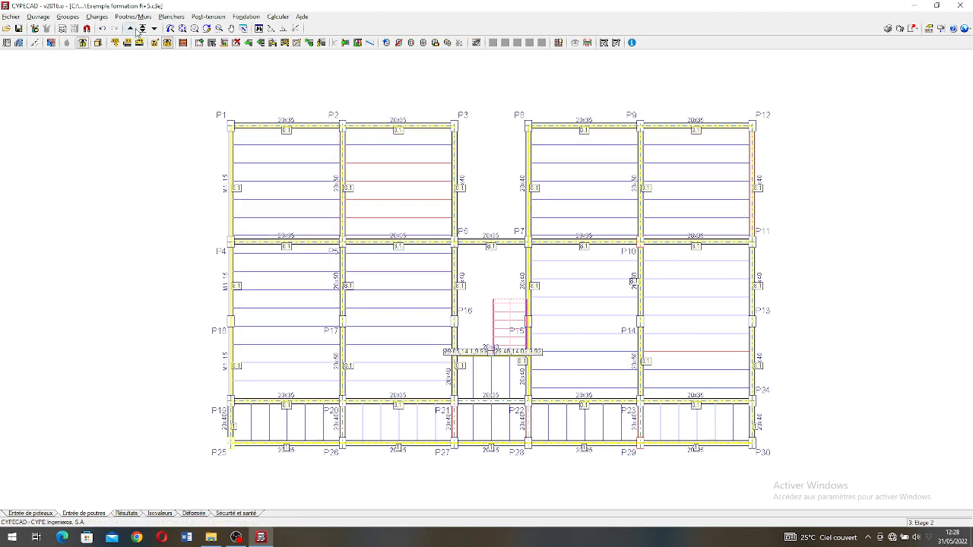
Step: Go up to the Etage 3 group
{"action": "left_click", "coordinate": [131, 28]}
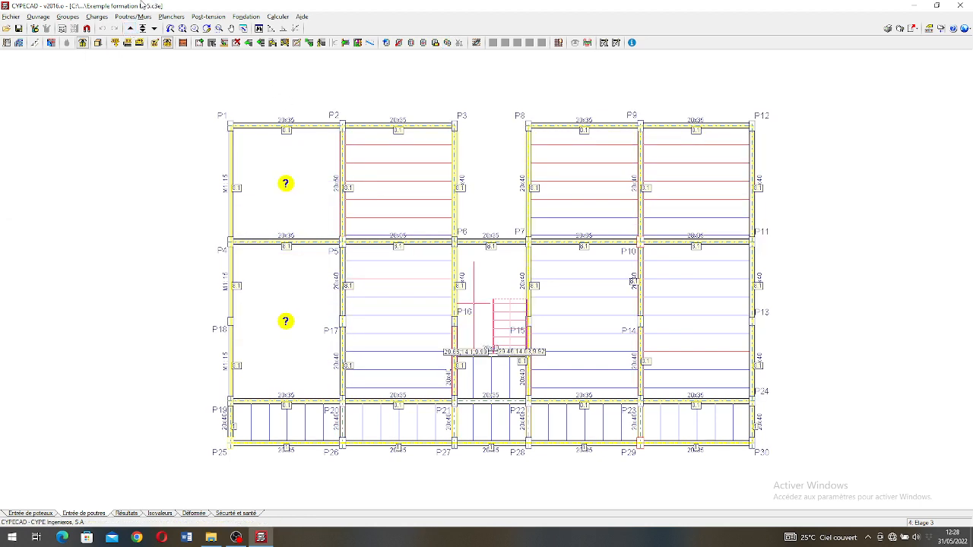
{"action": "left_click", "coordinate": [171, 16]}
{"action": "left_click", "coordinate": [203, 42]}
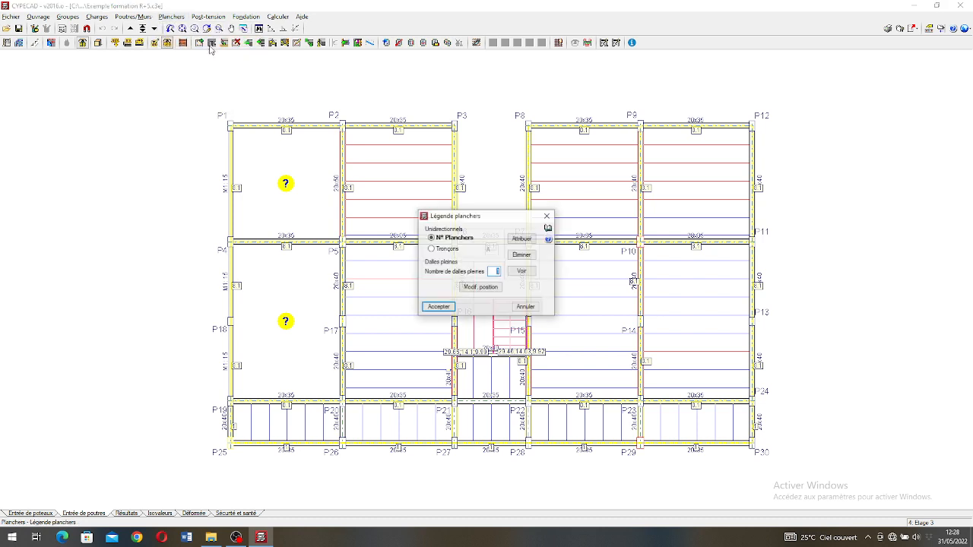
{"action": "left_click", "coordinate": [547, 216]}
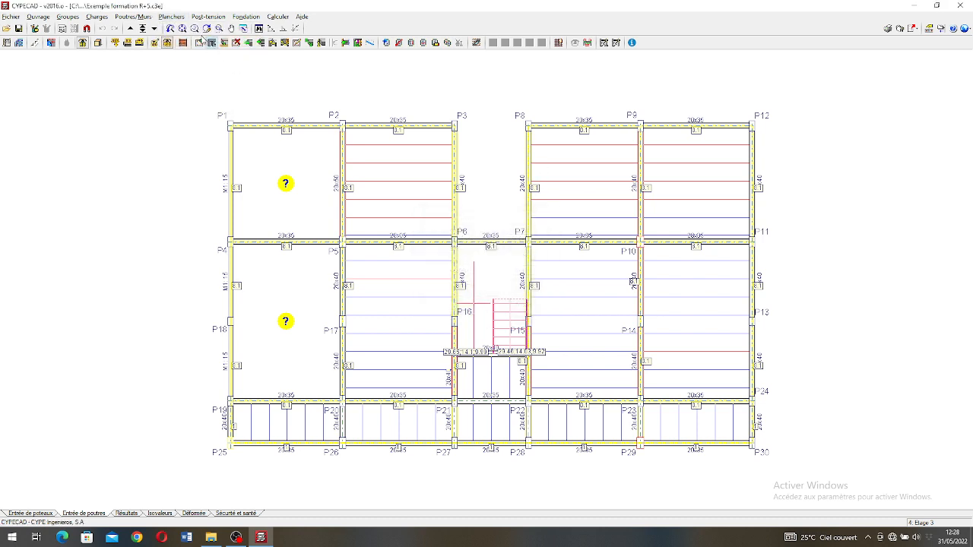
Step: In Etage 3, copy the P2–P3–P6–P5 joist floor with all its properties into the two undefined bays beside wall M1
{"action": "left_click", "coordinate": [171, 16]}
{"action": "left_click", "coordinate": [204, 29]}
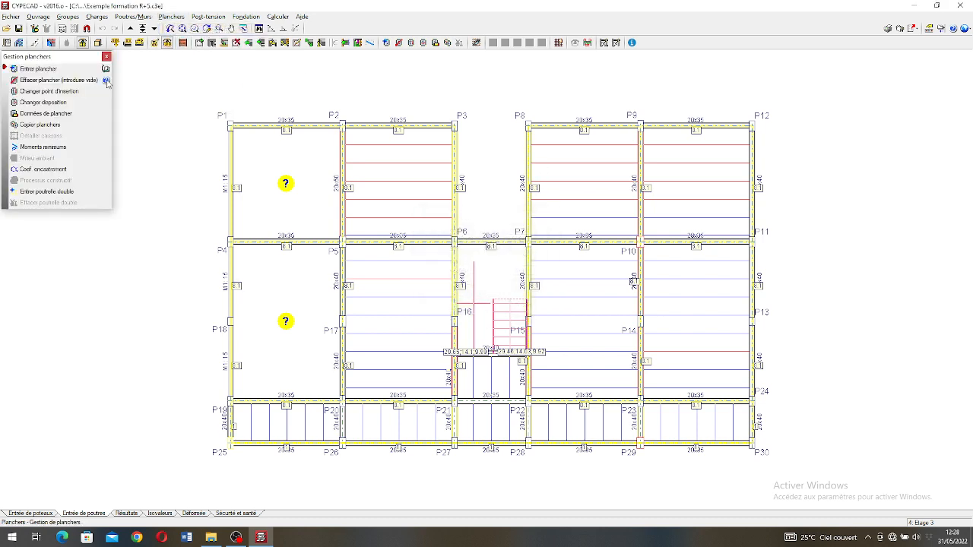
{"action": "left_click", "coordinate": [53, 126]}
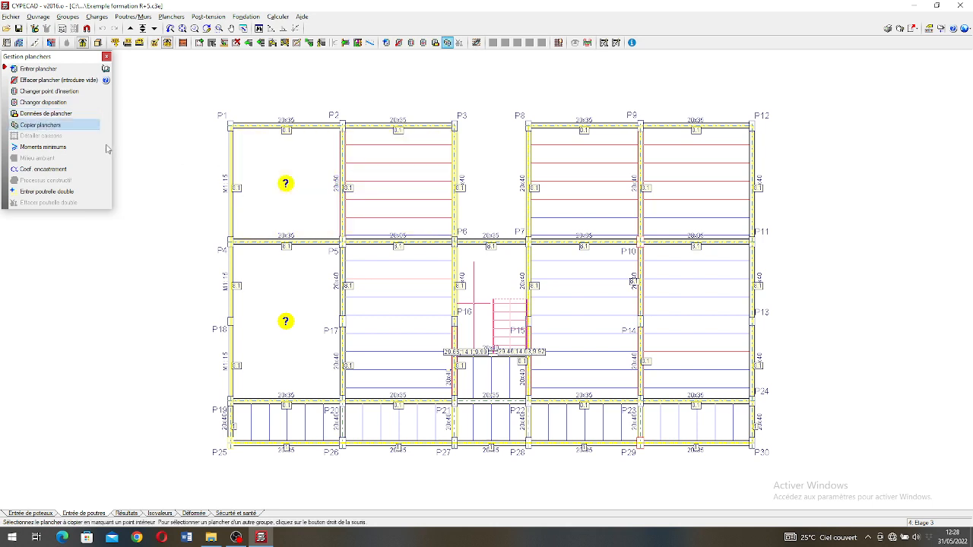
{"action": "left_click", "coordinate": [437, 217]}
{"action": "left_click", "coordinate": [427, 322]}
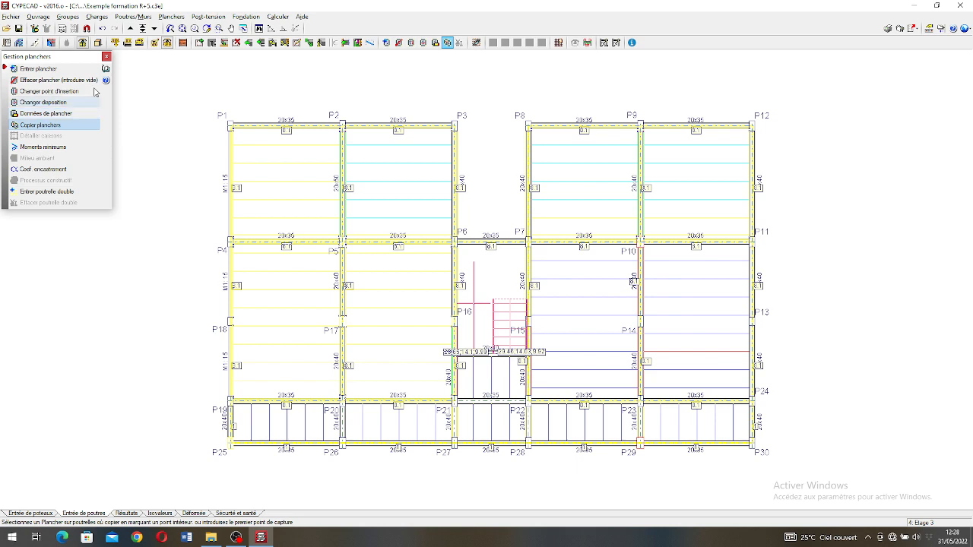
Step: Go up to Etage 4 and copy the P2–P3–P6–P5 joist floor with all its properties into the two undefined bays beside wall M1
{"action": "left_click", "coordinate": [130, 28]}
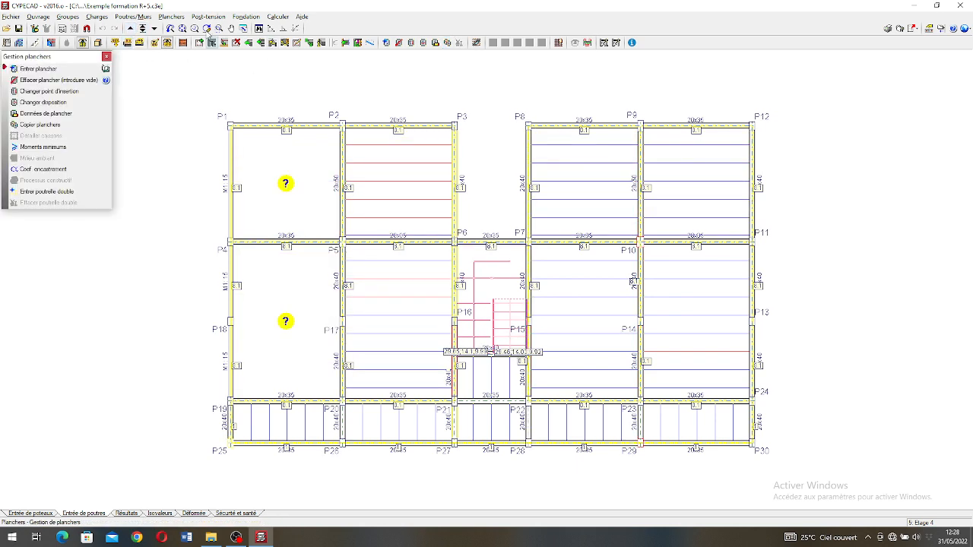
{"action": "left_click", "coordinate": [40, 124]}
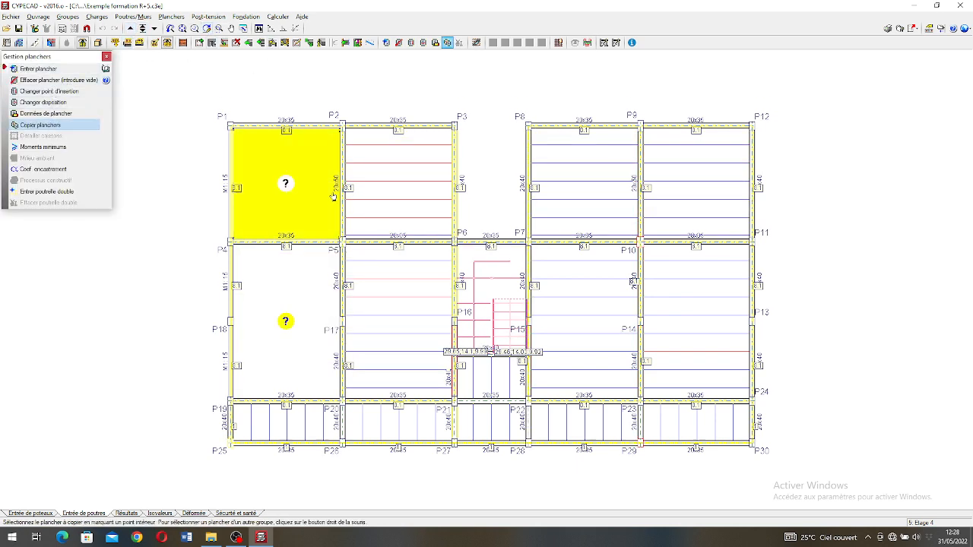
{"action": "left_click", "coordinate": [358, 205]}
{"action": "left_click", "coordinate": [428, 322]}
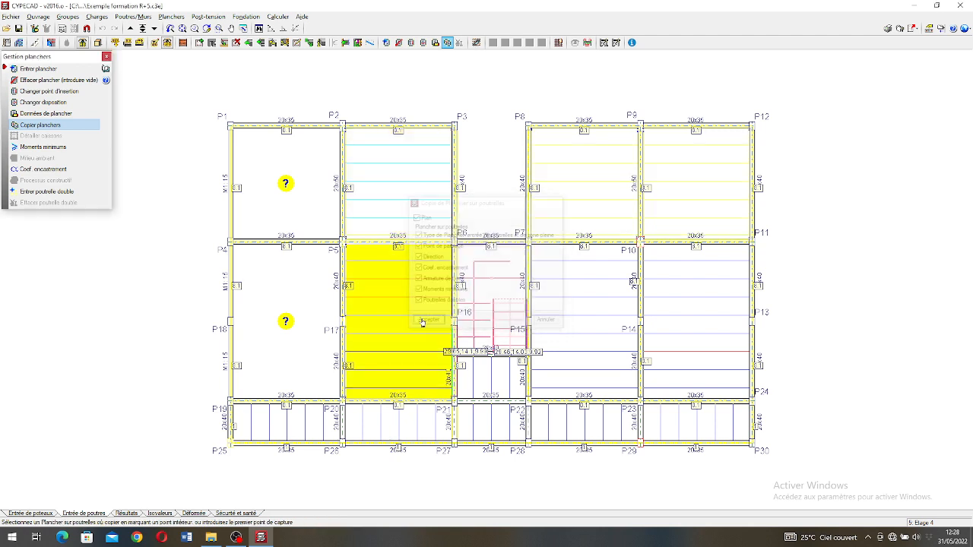
{"action": "left_click", "coordinate": [320, 190]}
{"action": "left_click", "coordinate": [326, 311]}
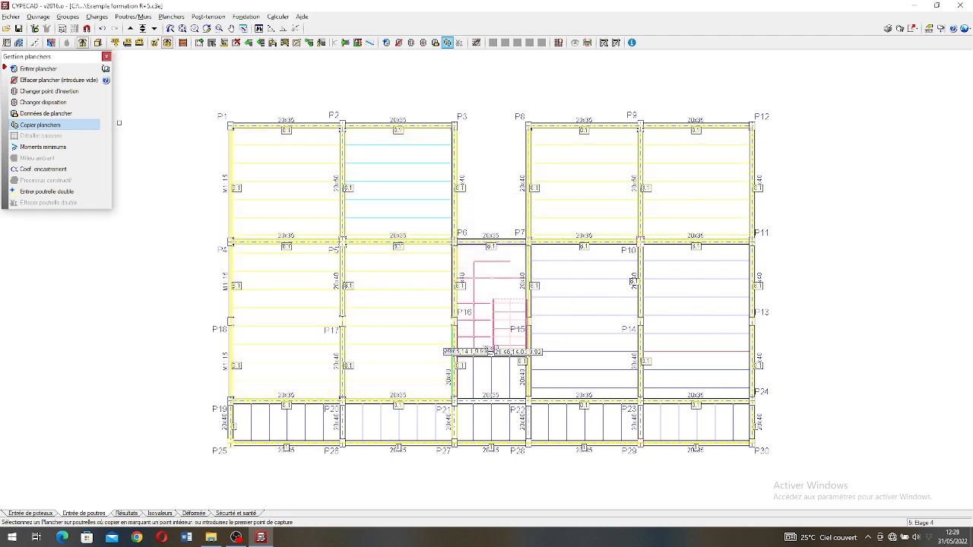
Step: Go up to Etage 5 and copy the P2–P3–P6–P5 joist floor with all its properties into the two undefined bays beside wall M1
{"action": "left_click", "coordinate": [130, 28]}
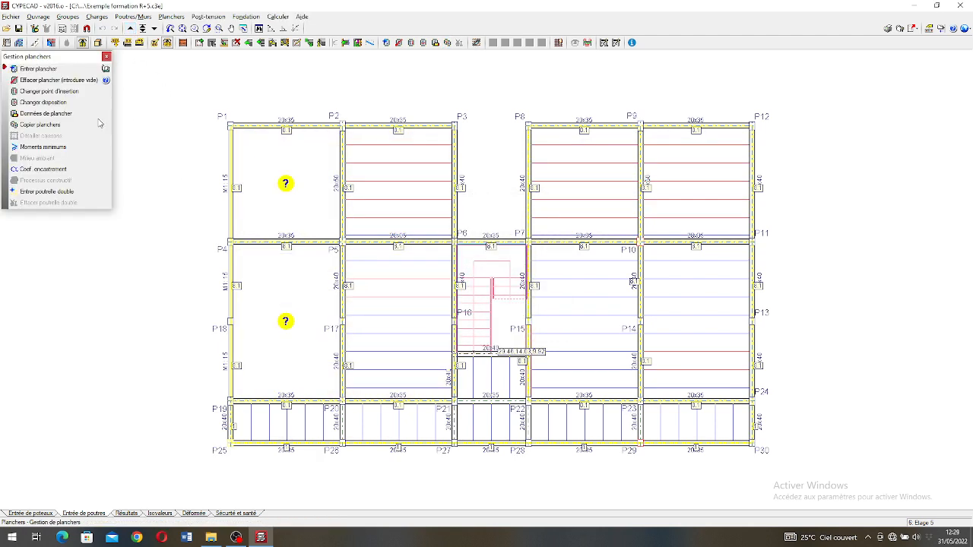
{"action": "left_click", "coordinate": [49, 126]}
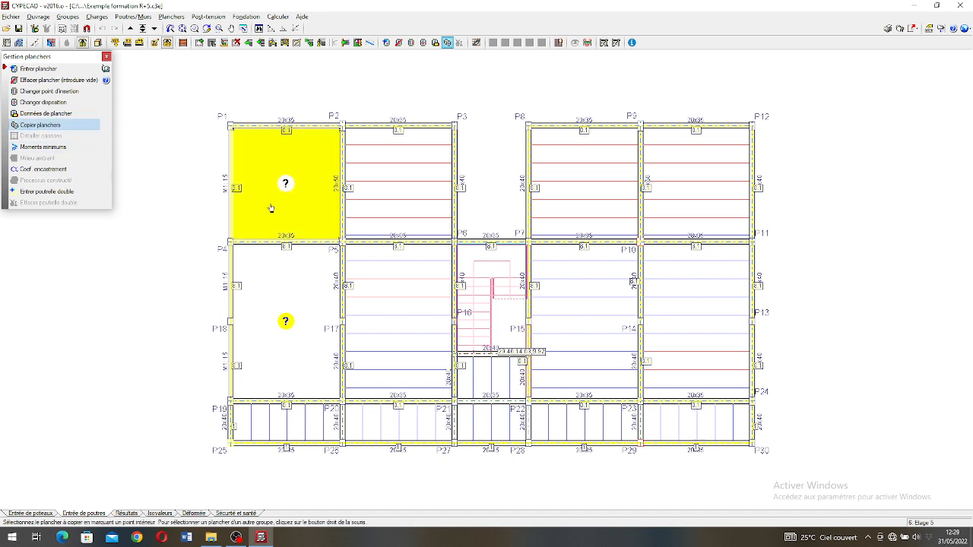
{"action": "left_click", "coordinate": [383, 206]}
{"action": "left_click", "coordinate": [427, 324]}
{"action": "left_click", "coordinate": [285, 207]}
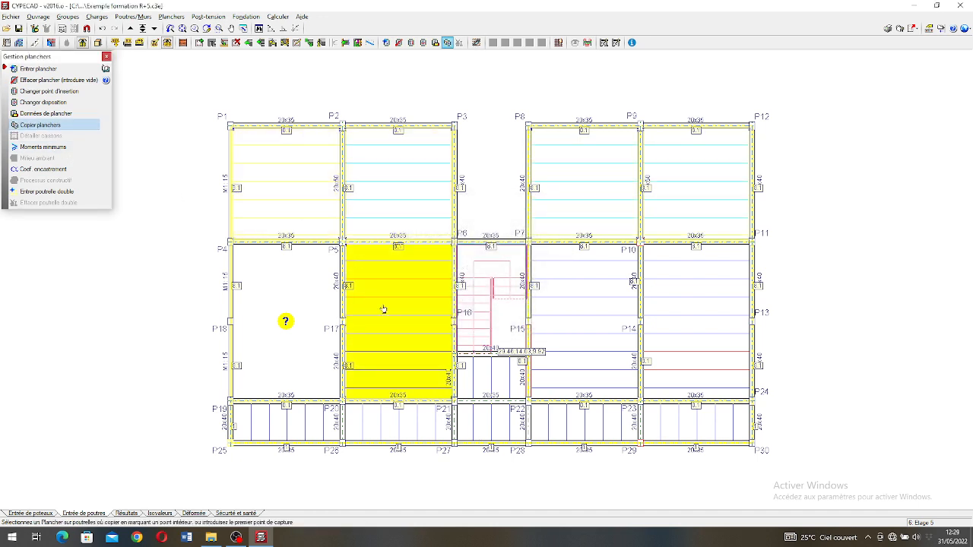
{"action": "left_click", "coordinate": [324, 321]}
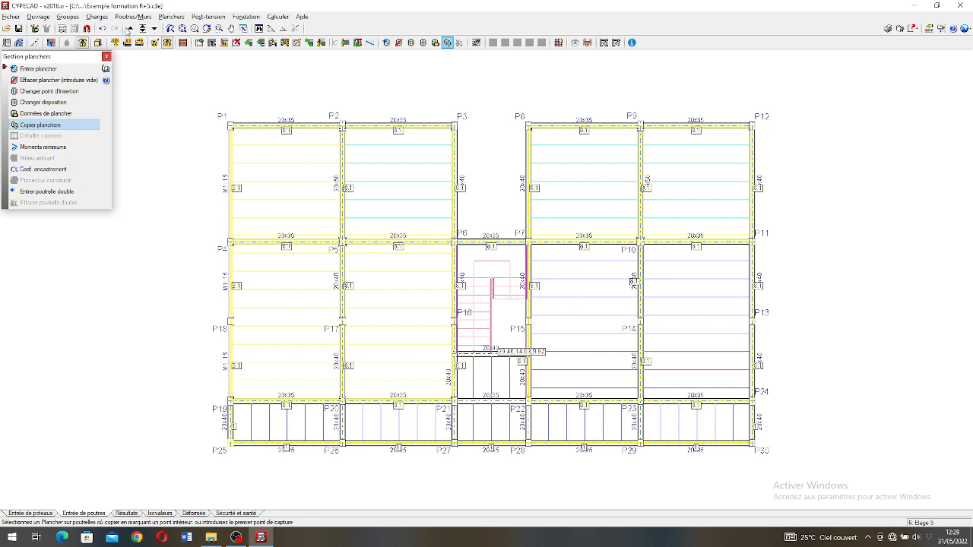
Step: Go up to Toiture and copy the P2–P3–P6–P5 slab with all its properties into the two undefined bays beside wall M1
{"action": "left_click", "coordinate": [129, 29]}
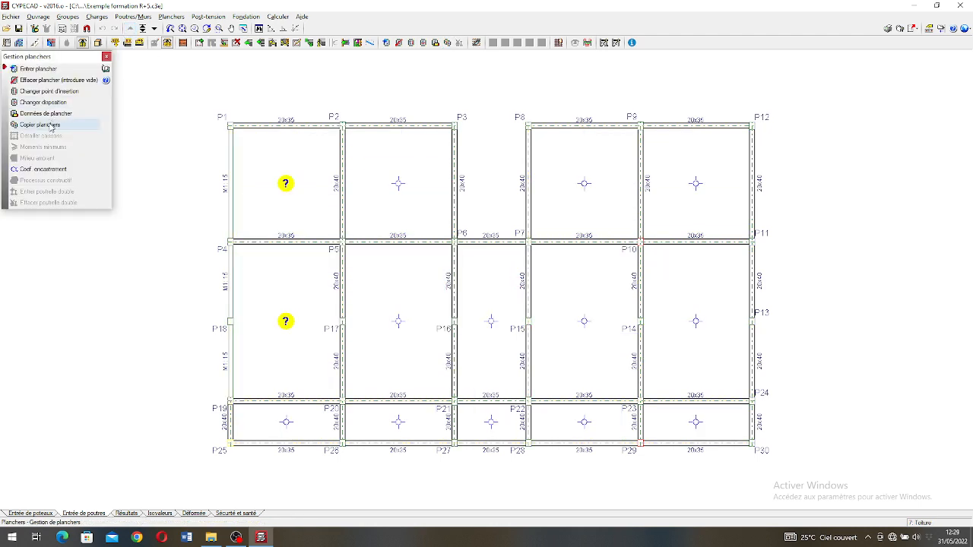
{"action": "left_click", "coordinate": [51, 126]}
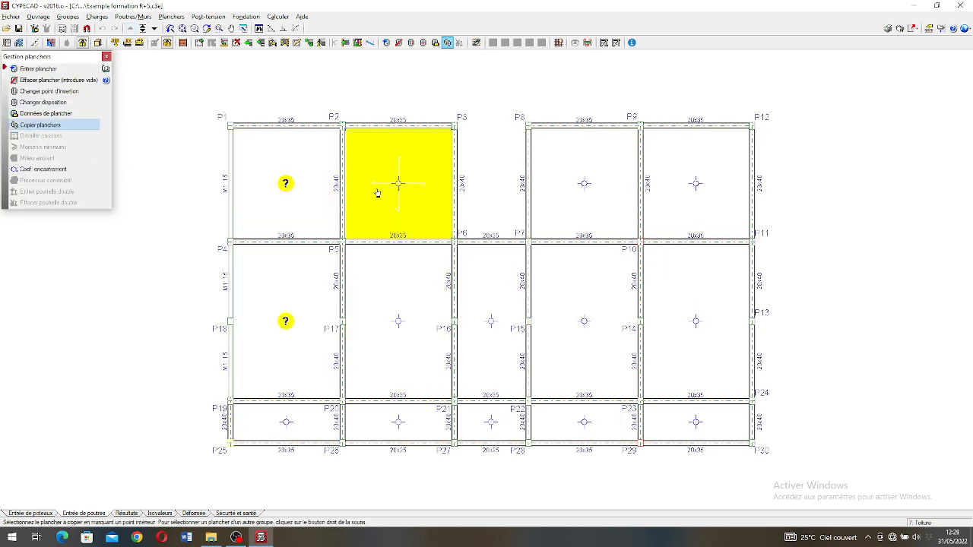
{"action": "left_click", "coordinate": [378, 195]}
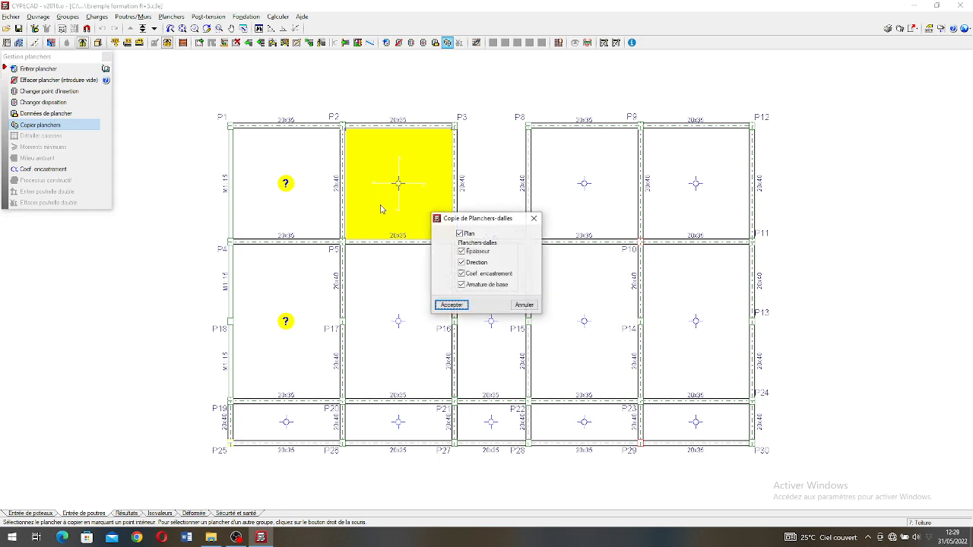
{"action": "left_click", "coordinate": [454, 307]}
{"action": "left_click", "coordinate": [308, 205]}
{"action": "left_click", "coordinate": [315, 300]}
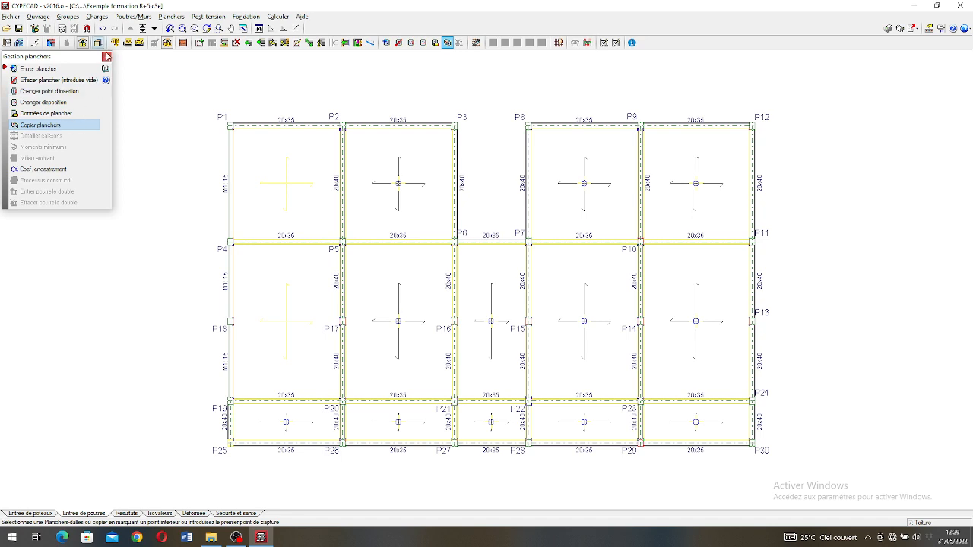
{"action": "left_click", "coordinate": [106, 56]}
Step: Examine the walls and floors of the whole building in the 3D model from several angles
{"action": "left_click", "coordinate": [96, 44]}
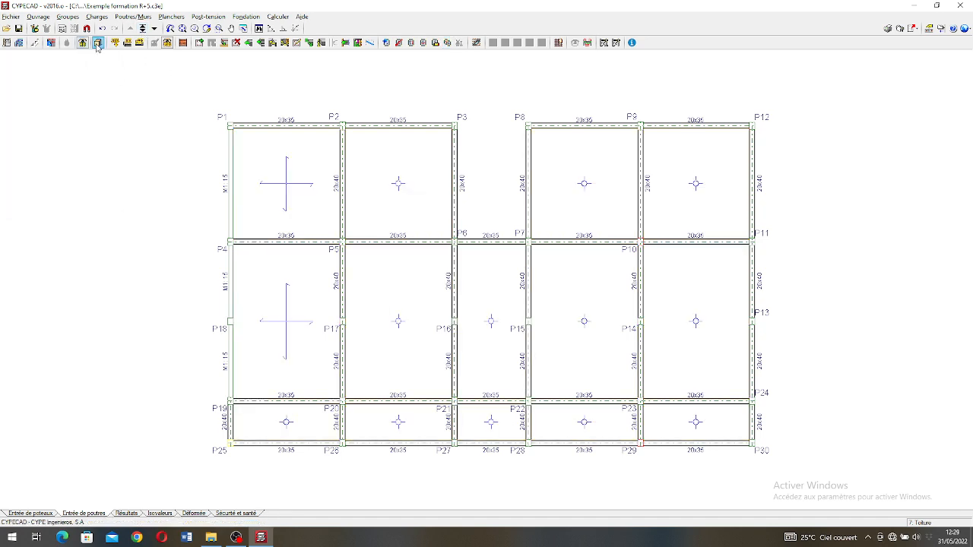
{"action": "left_click", "coordinate": [393, 294]}
{"action": "left_click_drag", "start_coordinate": [520, 382], "coordinate": [422, 318]}
{"action": "scroll", "coordinate": [468, 265], "scroll_direction": "down", "scroll_amount": 2}
{"action": "scroll", "coordinate": [490, 289], "scroll_direction": "down", "scroll_amount": 3}
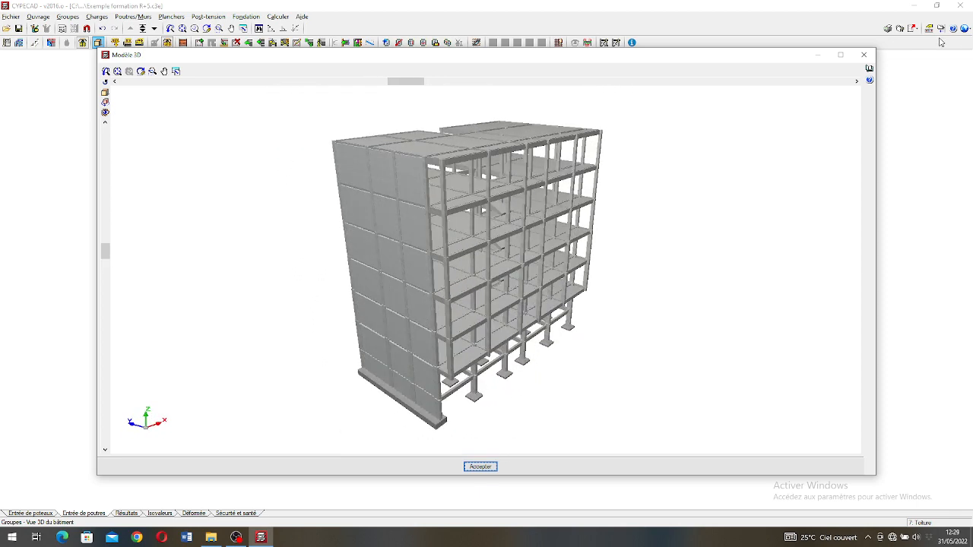
{"action": "left_click", "coordinate": [864, 55]}
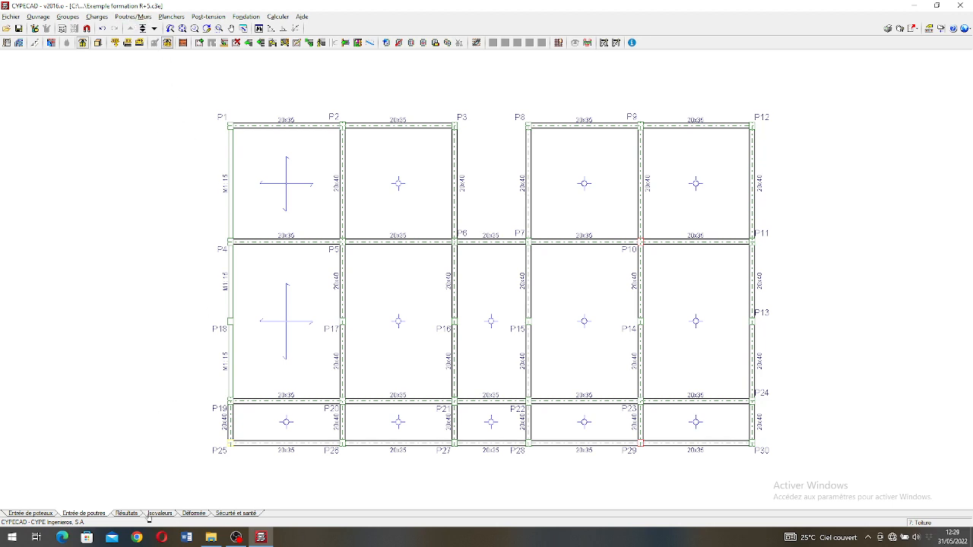
Step: Go down to the RDC group
{"action": "left_click", "coordinate": [154, 29]}
{"action": "left_click", "coordinate": [154, 29]}
{"action": "left_click", "coordinate": [154, 29]}
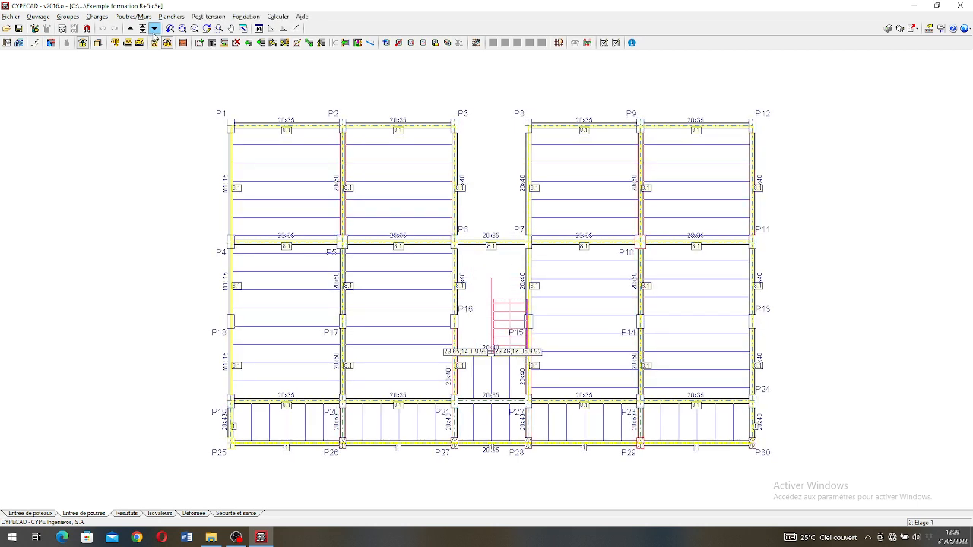
{"action": "left_click", "coordinate": [154, 28]}
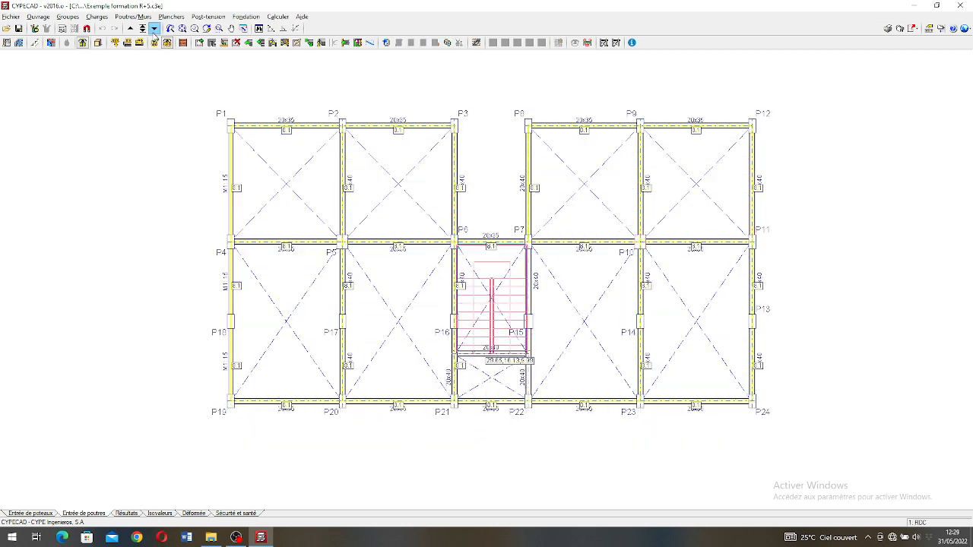
Step: Insert windows 1.00 m long and 1.20 m high with a 1.00 m sill in wall M1 between P1–P4 and P4–P18
{"action": "left_click", "coordinate": [131, 17]}
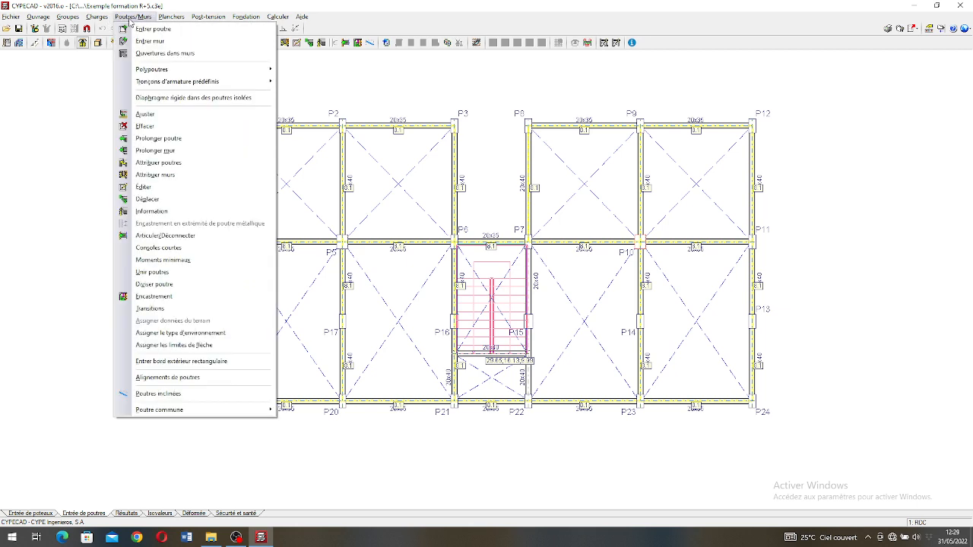
{"action": "left_click", "coordinate": [158, 54]}
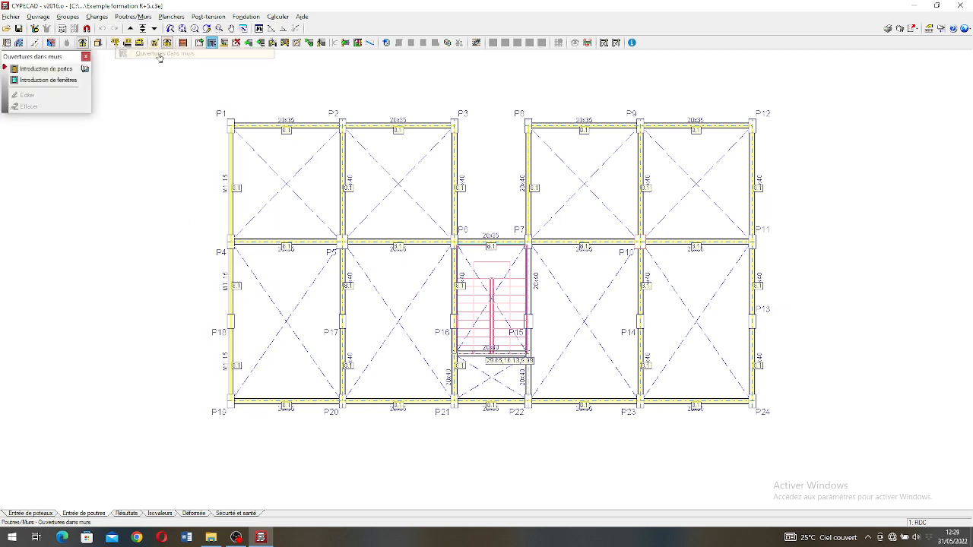
{"action": "left_click", "coordinate": [55, 81]}
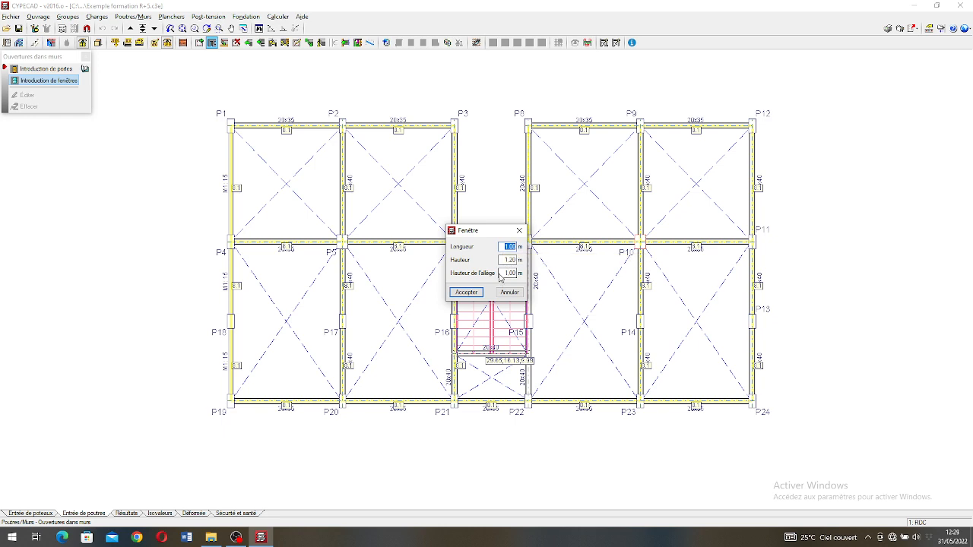
{"action": "left_click", "coordinate": [467, 293]}
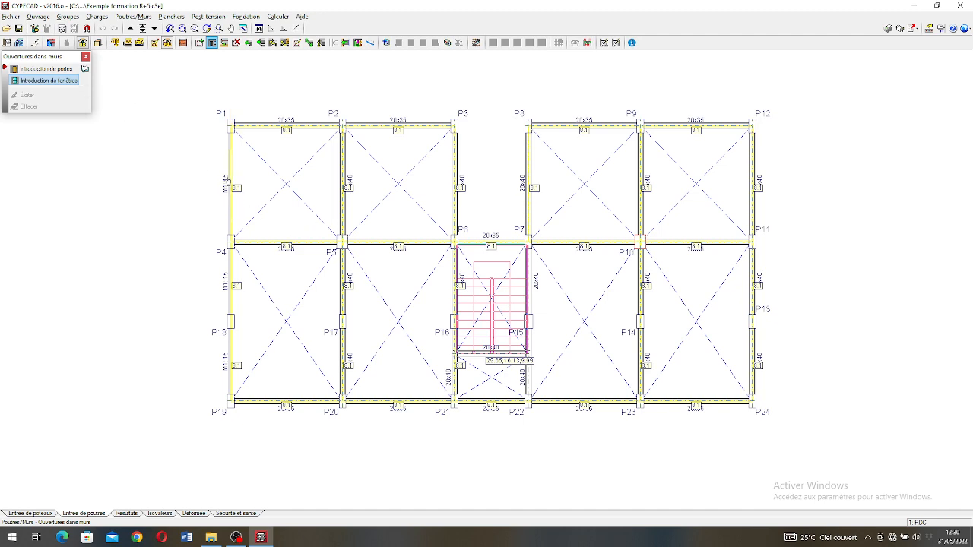
{"action": "scroll", "coordinate": [227, 180], "scroll_direction": "up", "scroll_amount": 5}
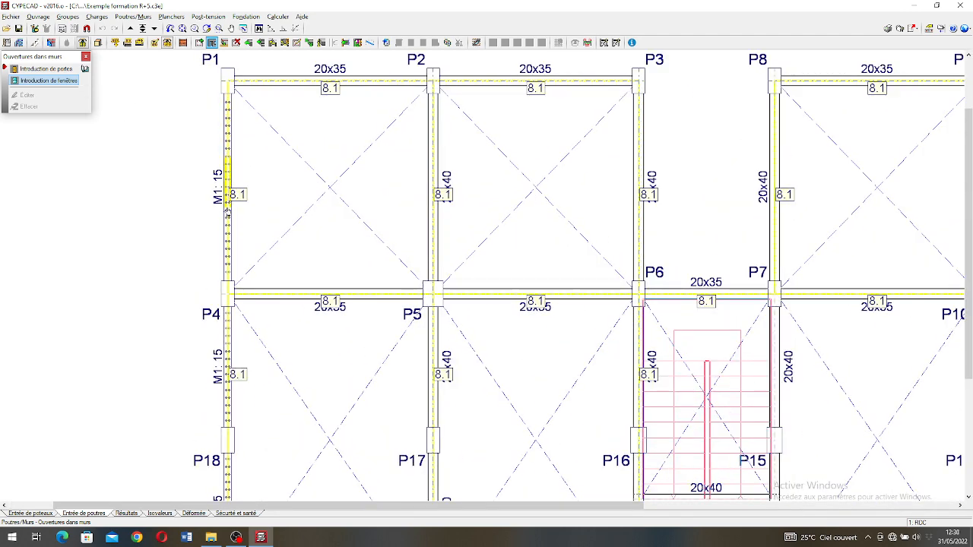
{"action": "left_click", "coordinate": [228, 215]}
{"action": "scroll", "coordinate": [261, 134], "scroll_direction": "down", "scroll_amount": 2}
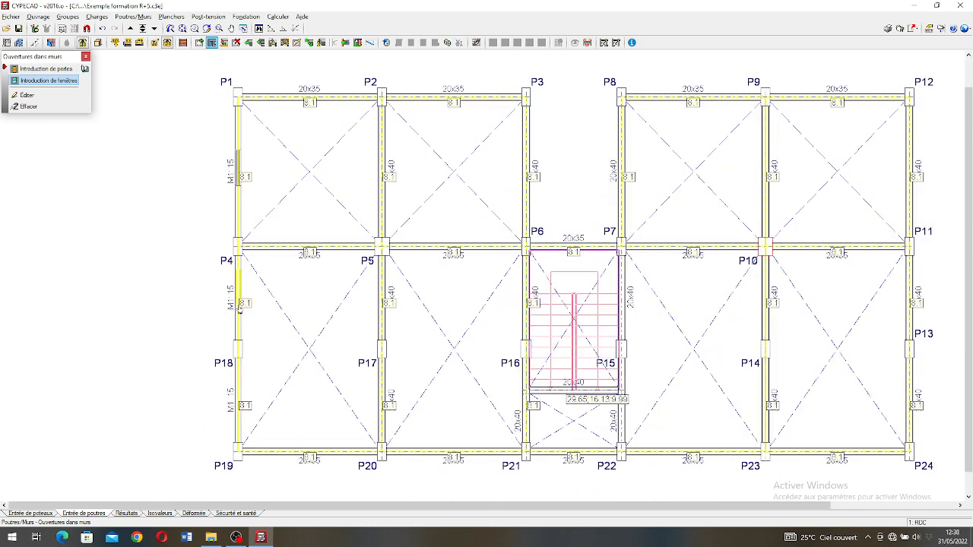
{"action": "scroll", "coordinate": [238, 320], "scroll_direction": "up", "scroll_amount": 2}
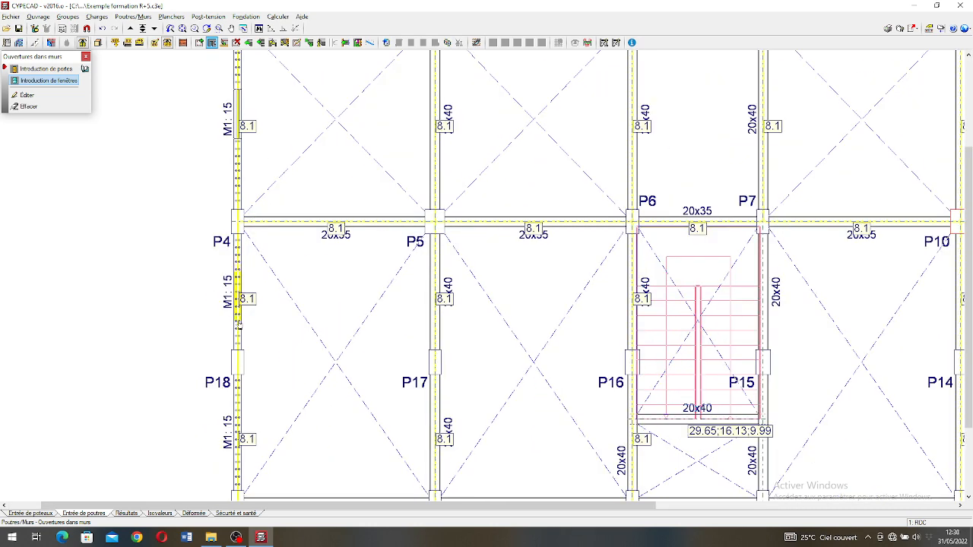
{"action": "scroll", "coordinate": [282, 214], "scroll_direction": "down", "scroll_amount": 3}
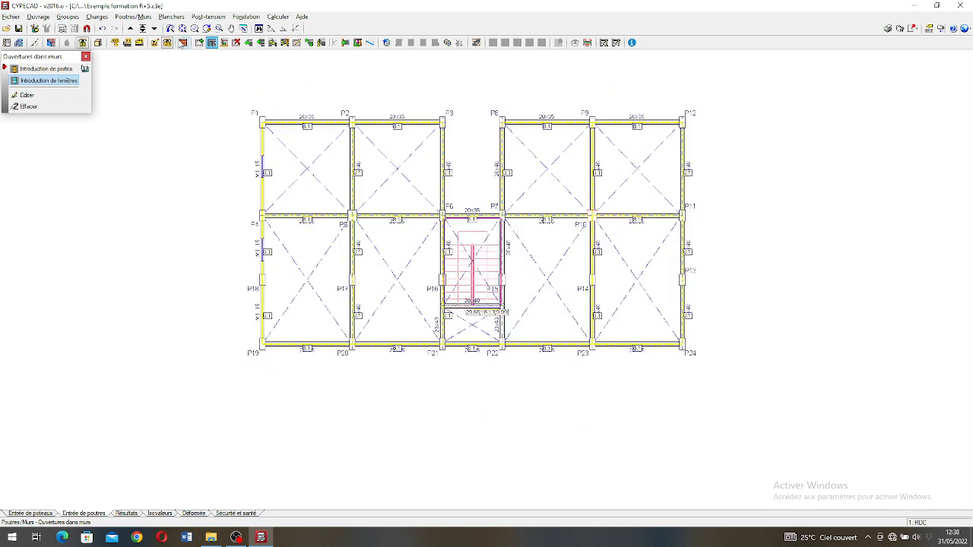
Step: Go up to Etage 1 and examine the two window openings in the ground-floor wall in the 3D model
{"action": "left_click", "coordinate": [131, 29]}
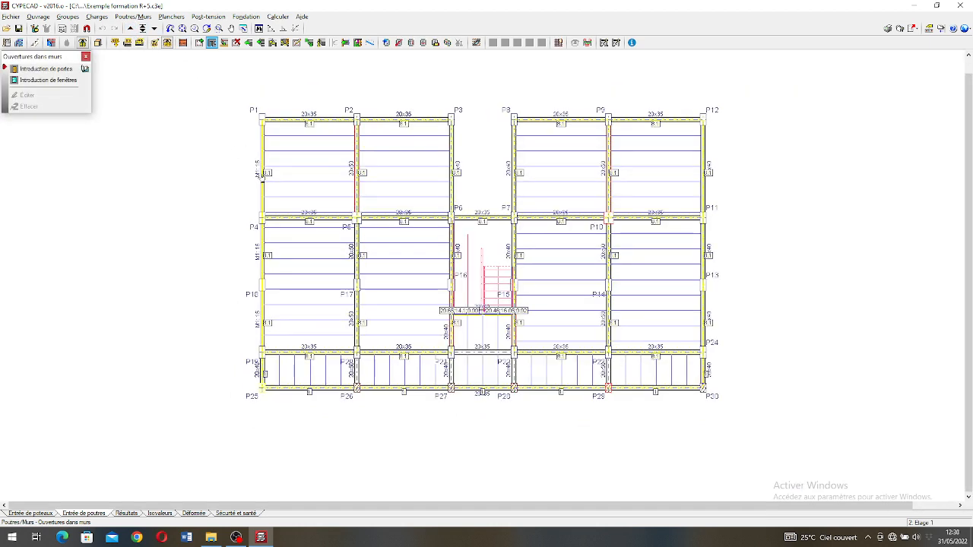
{"action": "scroll", "coordinate": [262, 174], "scroll_direction": "up", "scroll_amount": 1}
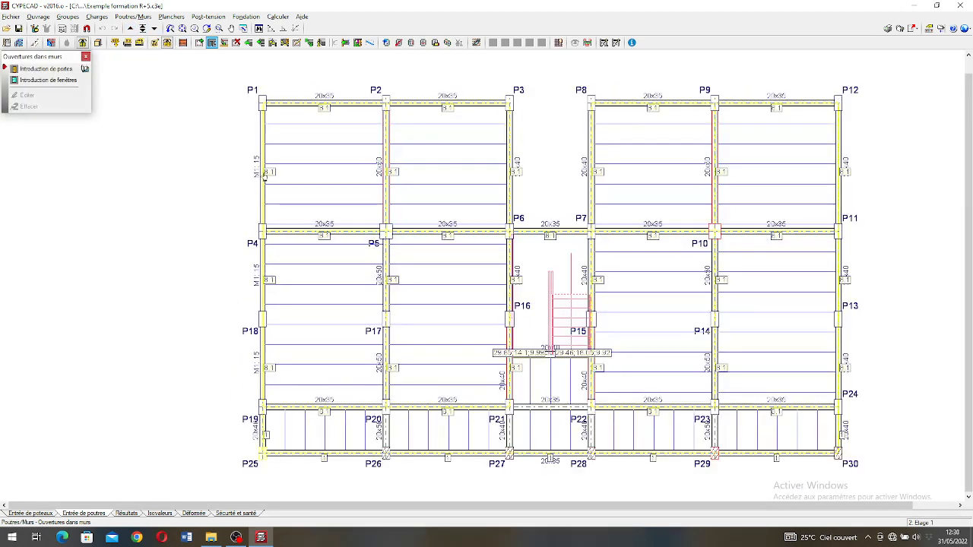
{"action": "left_click", "coordinate": [98, 43]}
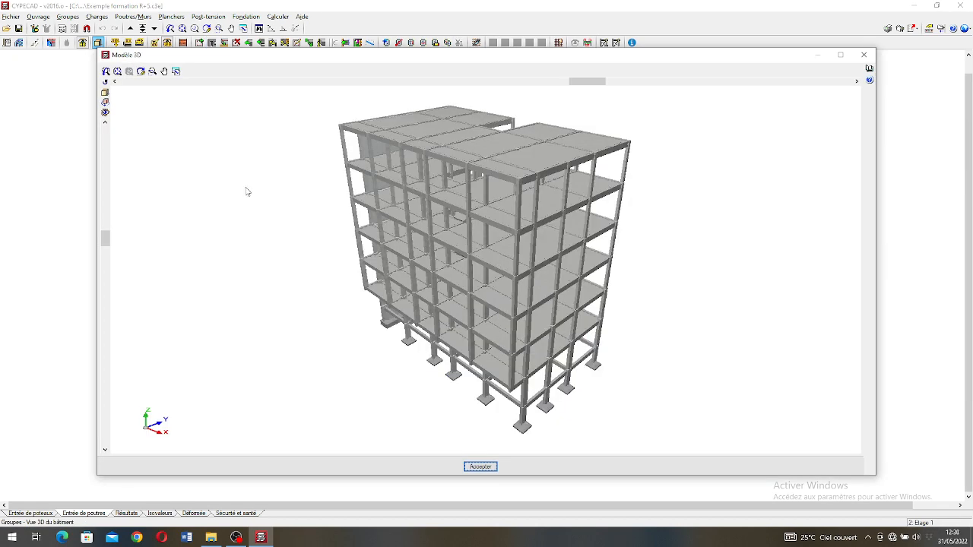
{"action": "left_click_drag", "start_coordinate": [434, 260], "coordinate": [543, 265]}
{"action": "scroll", "coordinate": [440, 392], "scroll_direction": "up", "scroll_amount": 1}
{"action": "left_click_drag", "start_coordinate": [441, 394], "coordinate": [375, 278]}
{"action": "scroll", "coordinate": [446, 377], "scroll_direction": "up", "scroll_amount": 3}
{"action": "scroll", "coordinate": [375, 277], "scroll_direction": "down", "scroll_amount": 3}
{"action": "left_click_drag", "start_coordinate": [388, 325], "coordinate": [391, 295]}
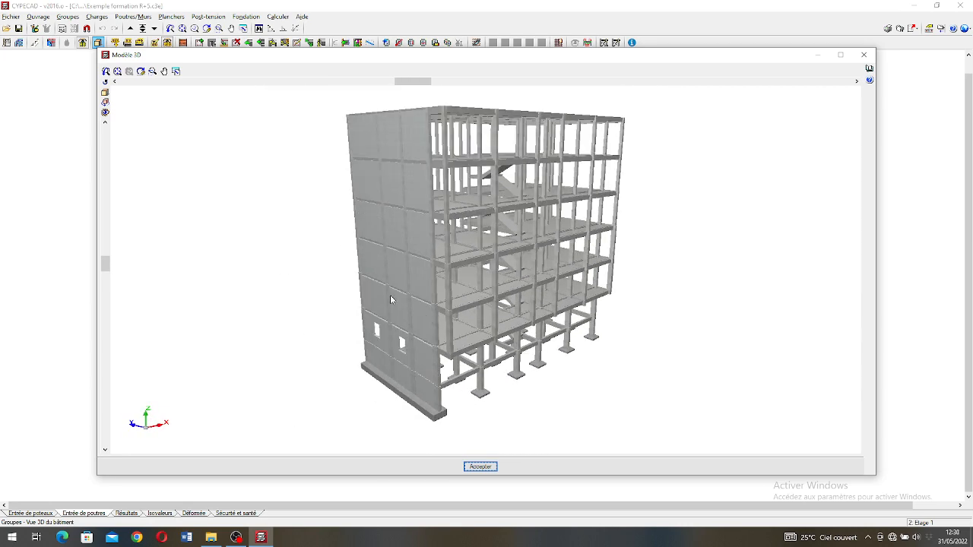
{"action": "left_click_drag", "start_coordinate": [402, 348], "coordinate": [407, 305]}
{"action": "left_click_drag", "start_coordinate": [390, 334], "coordinate": [465, 262]}
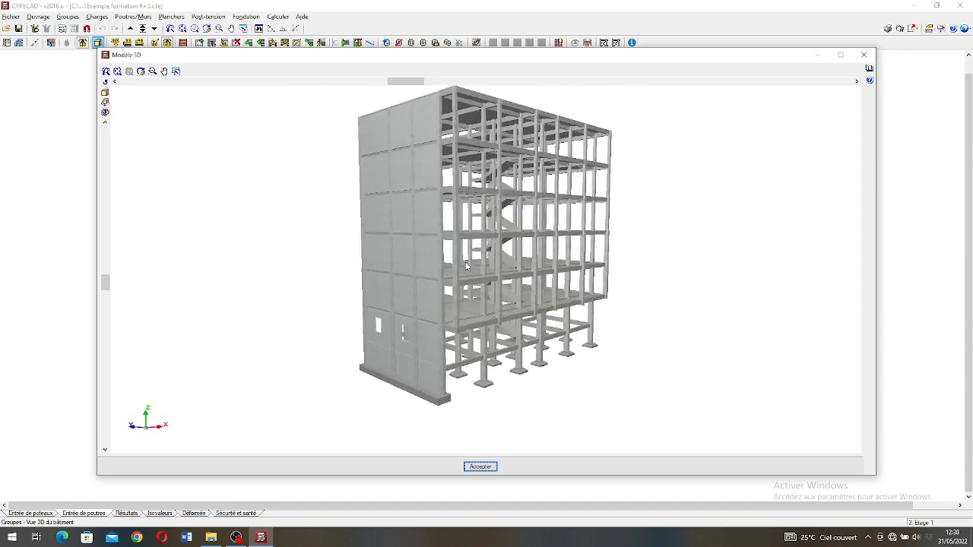
{"action": "scroll", "coordinate": [468, 262], "scroll_direction": "up", "scroll_amount": 2}
{"action": "scroll", "coordinate": [468, 261], "scroll_direction": "down", "scroll_amount": 2}
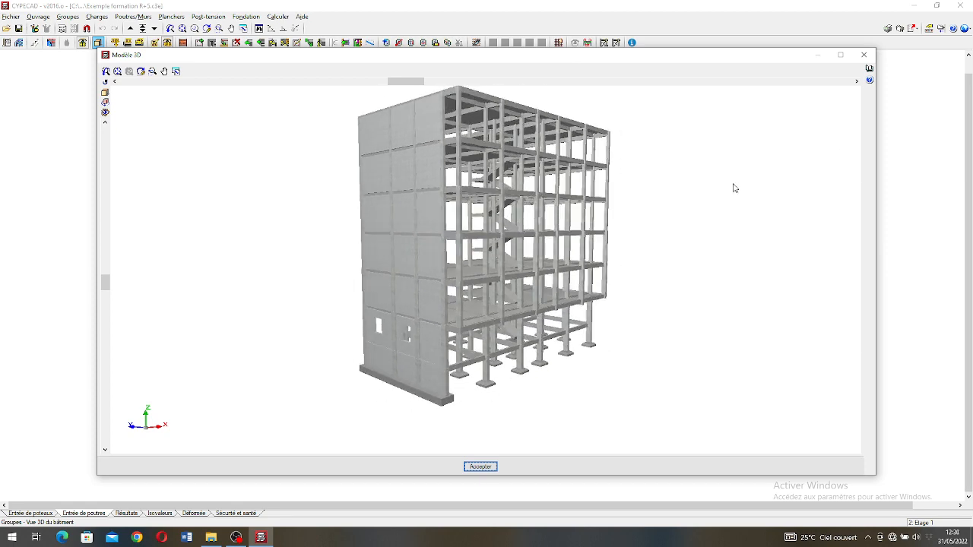
{"action": "left_click", "coordinate": [870, 58]}
Step: Calculate the whole structure including the foundation and review the incident report
{"action": "scroll", "coordinate": [319, 257], "scroll_direction": "down", "scroll_amount": 2}
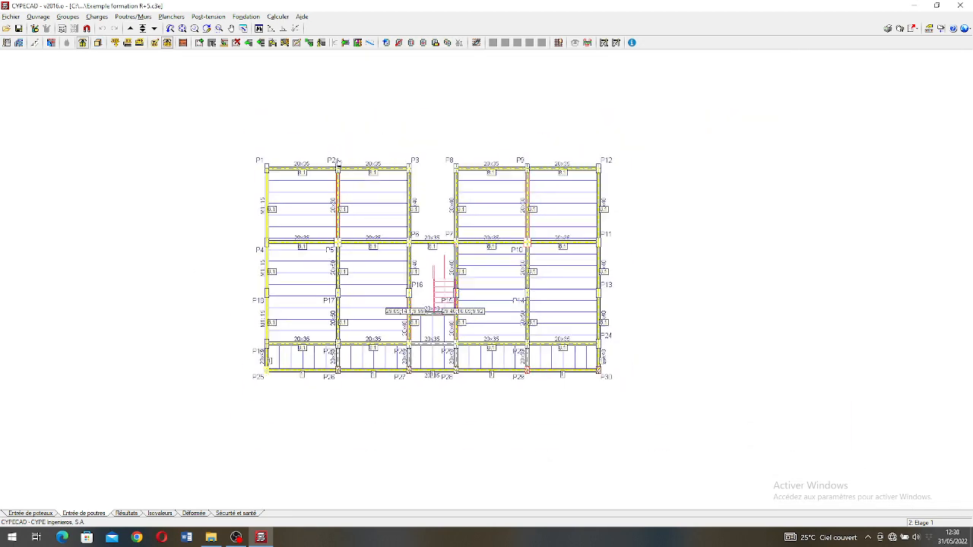
{"action": "left_click", "coordinate": [271, 16]}
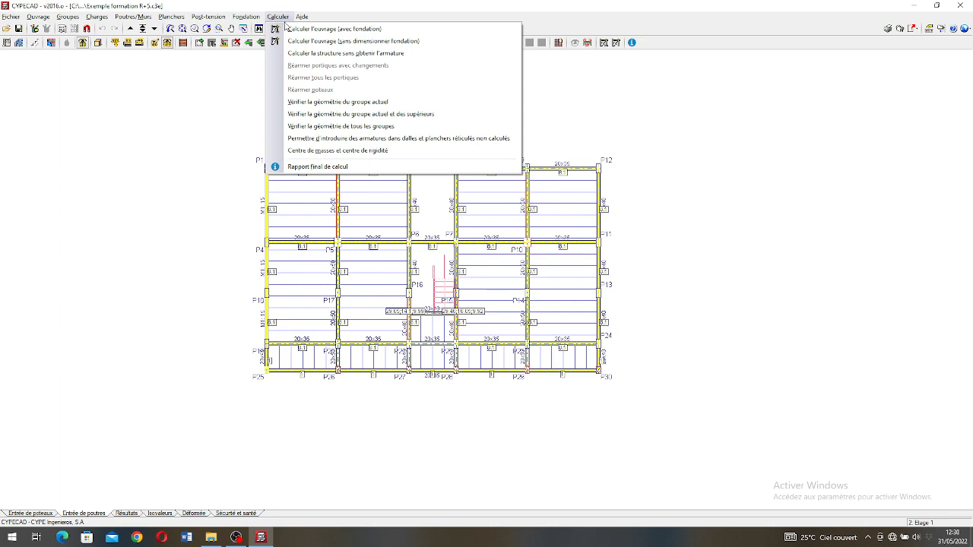
{"action": "left_click", "coordinate": [335, 29]}
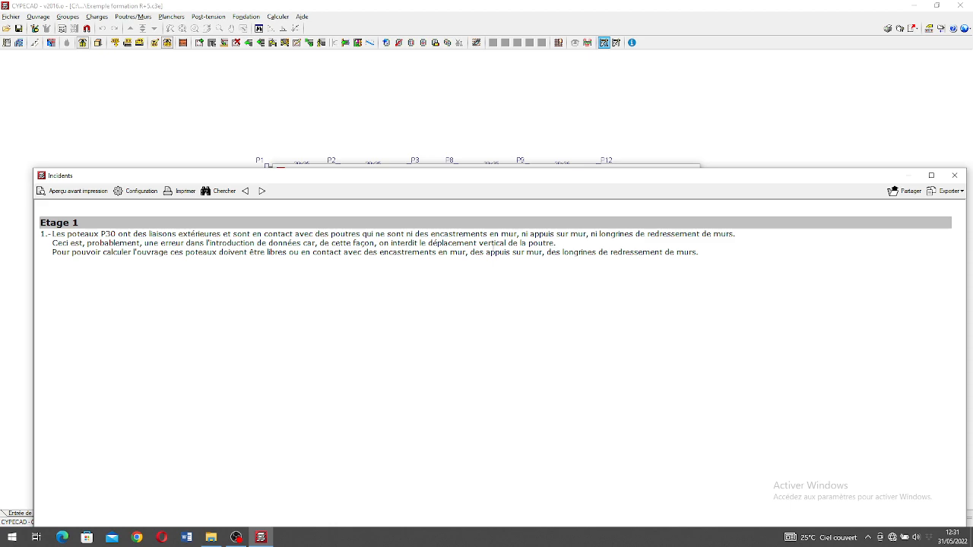
{"action": "left_click", "coordinate": [955, 175]}
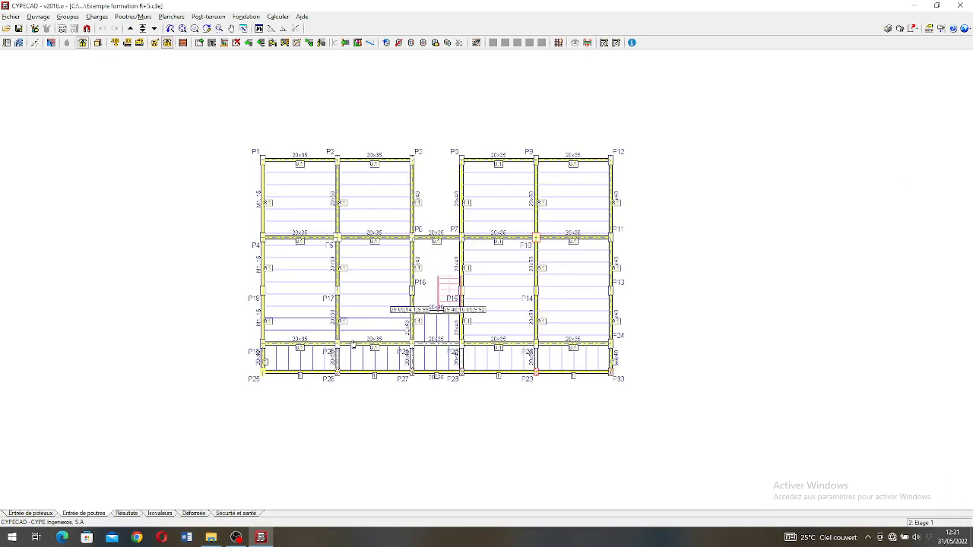
Step: Review the Etage 1 incident report about column P30 and locate that column in the floor plan
{"action": "scroll", "coordinate": [353, 343], "scroll_direction": "up", "scroll_amount": 3}
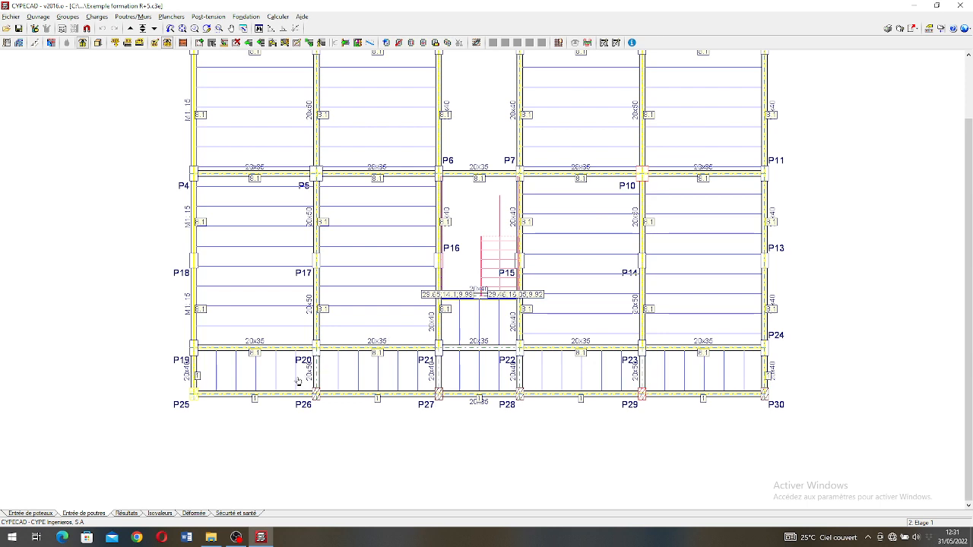
{"action": "scroll", "coordinate": [212, 386], "scroll_direction": "down", "scroll_amount": 1}
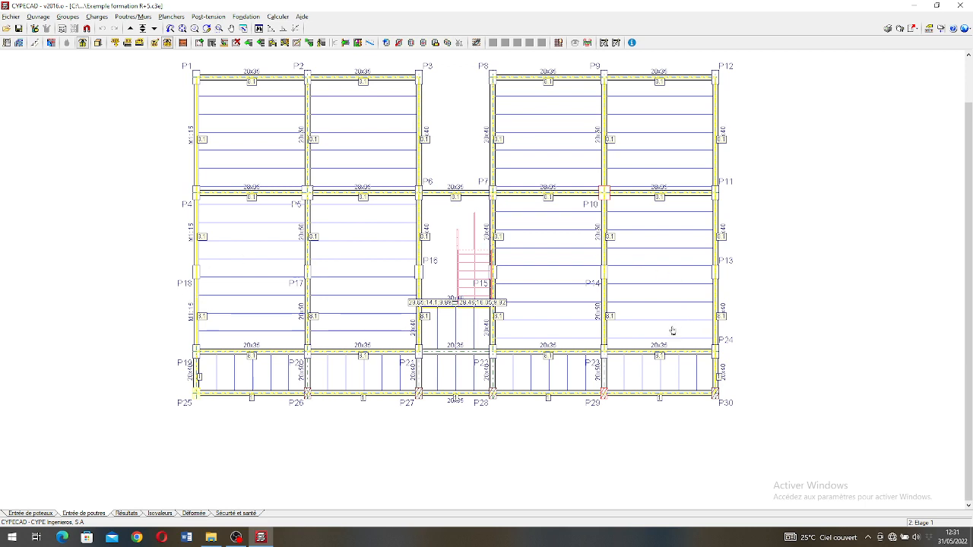
{"action": "scroll", "coordinate": [672, 331], "scroll_direction": "up", "scroll_amount": 1}
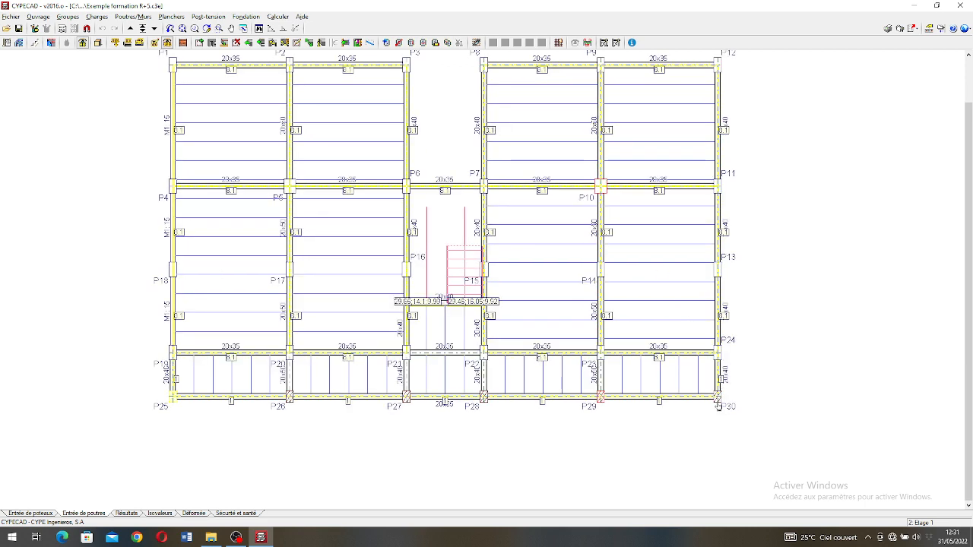
{"action": "left_click", "coordinate": [31, 514]}
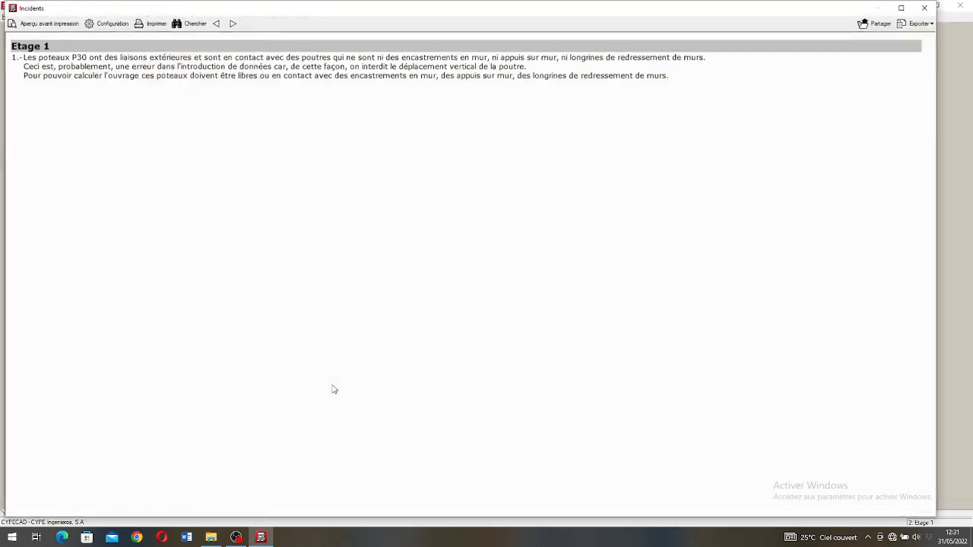
{"action": "left_click", "coordinate": [926, 8]}
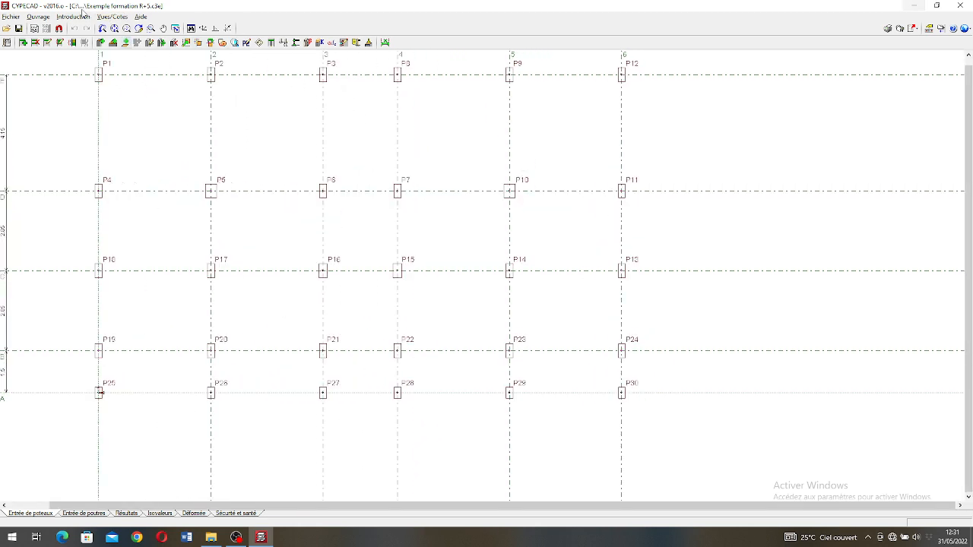
Step: Edit column P30 in the column layout so that it has no external connection (Sans liaison extérieure)
{"action": "left_click", "coordinate": [73, 16]}
{"action": "left_click", "coordinate": [106, 42]}
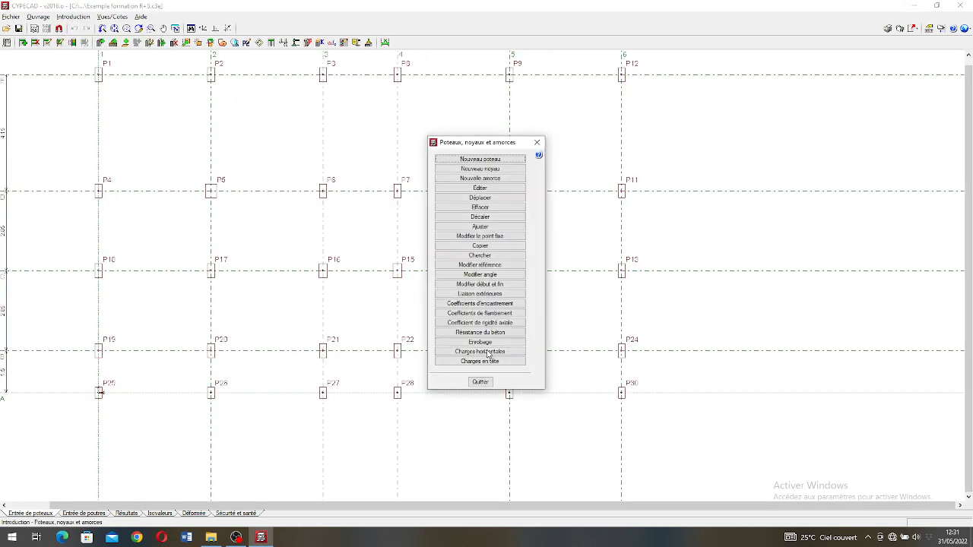
{"action": "left_click", "coordinate": [479, 188]}
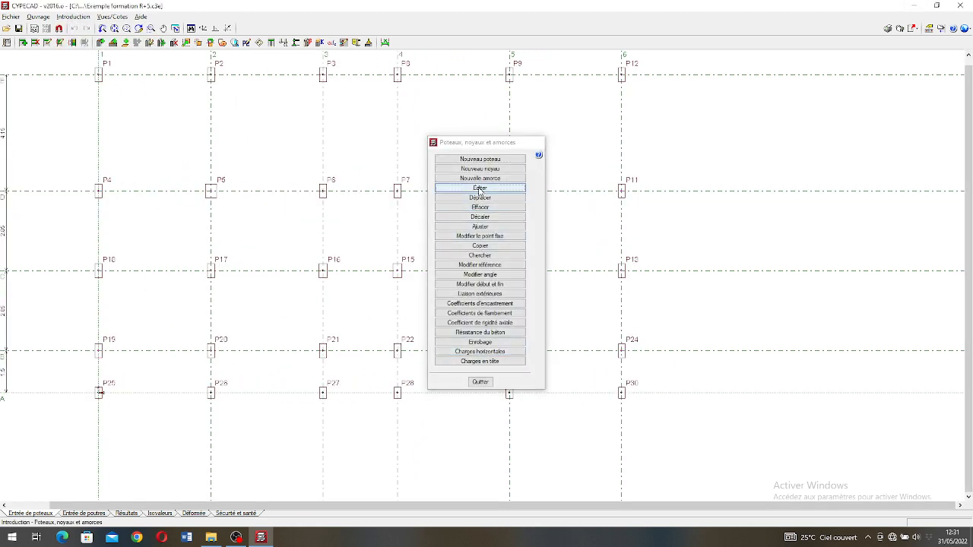
{"action": "left_click", "coordinate": [623, 393]}
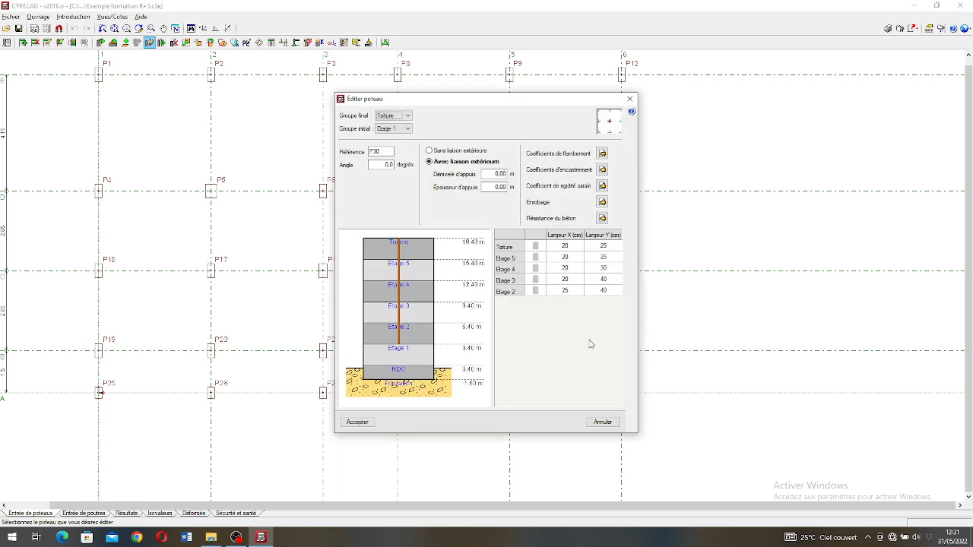
{"action": "left_click", "coordinate": [441, 151]}
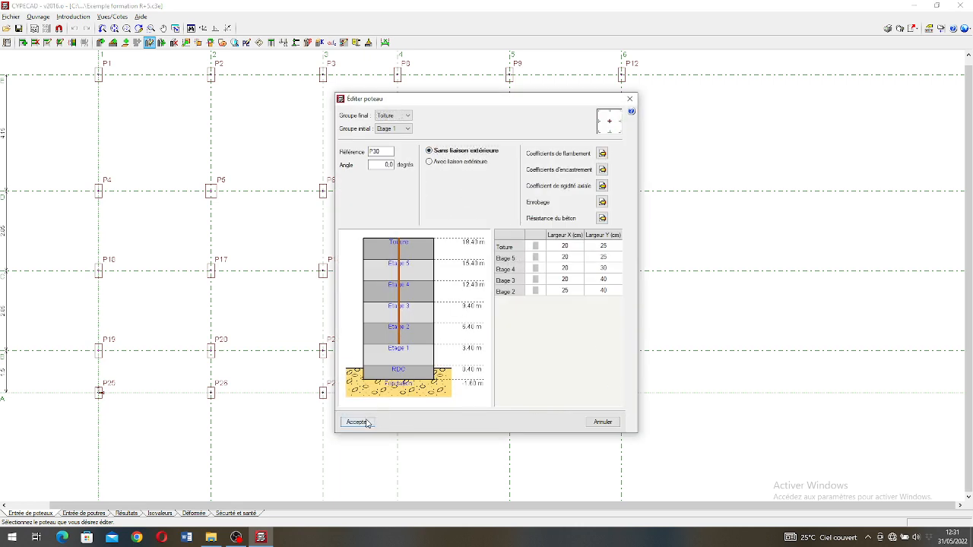
{"action": "left_click", "coordinate": [366, 424]}
{"action": "scroll", "coordinate": [494, 194], "scroll_direction": "down", "scroll_amount": 2}
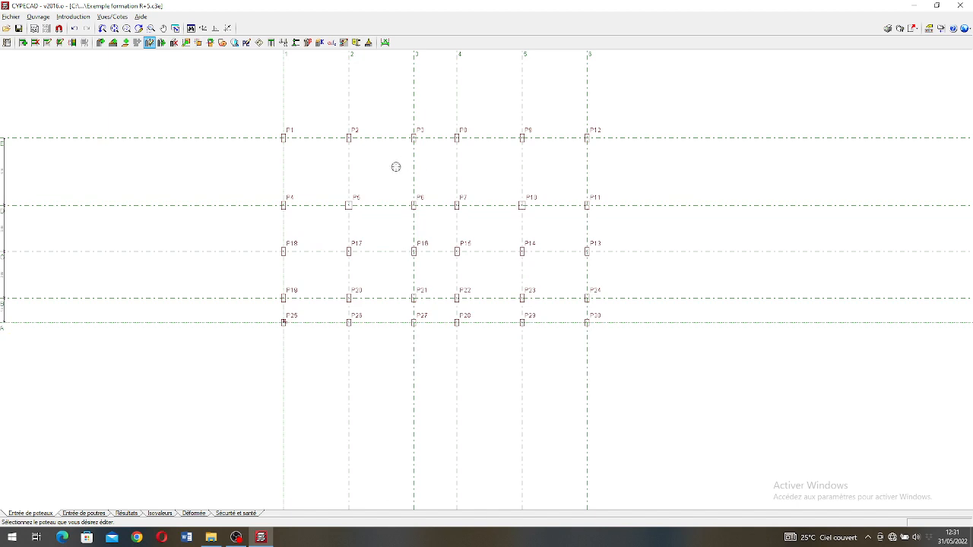
Step: Recalculate the structure from the beam layout and review the calculation error report
{"action": "left_click", "coordinate": [97, 514]}
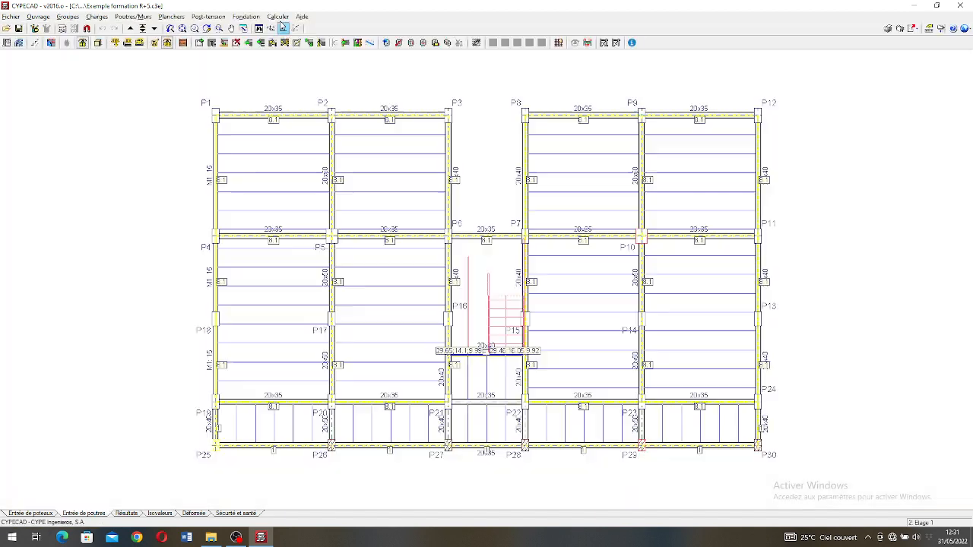
{"action": "left_click", "coordinate": [278, 16]}
{"action": "left_click", "coordinate": [318, 29]}
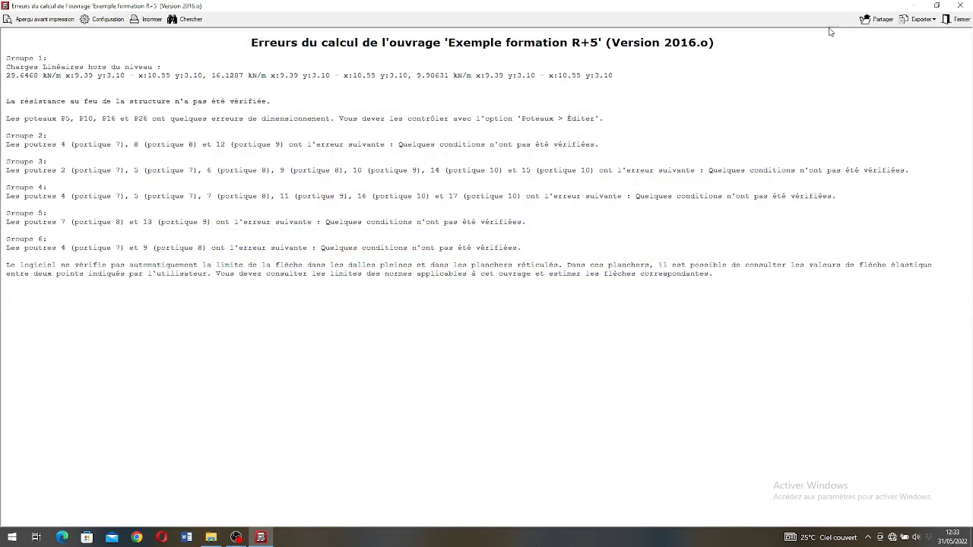
{"action": "left_click", "coordinate": [964, 6]}
Step: Open the reinforcement editor for wall M1 in the Etage 1 results and check its required local reinforcements
{"action": "scroll", "coordinate": [354, 236], "scroll_direction": "down", "scroll_amount": 7}
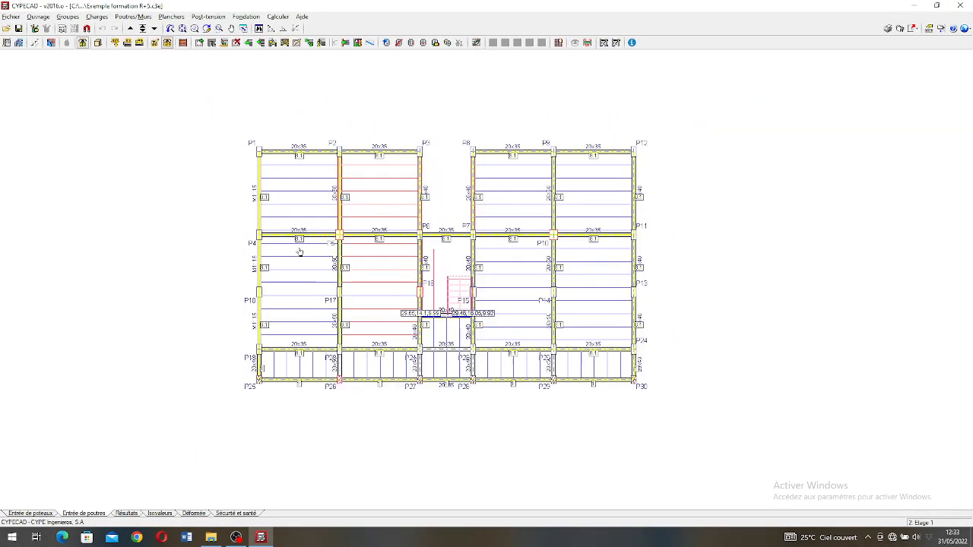
{"action": "scroll", "coordinate": [289, 236], "scroll_direction": "up", "scroll_amount": 7}
{"action": "scroll", "coordinate": [248, 235], "scroll_direction": "up", "scroll_amount": 4}
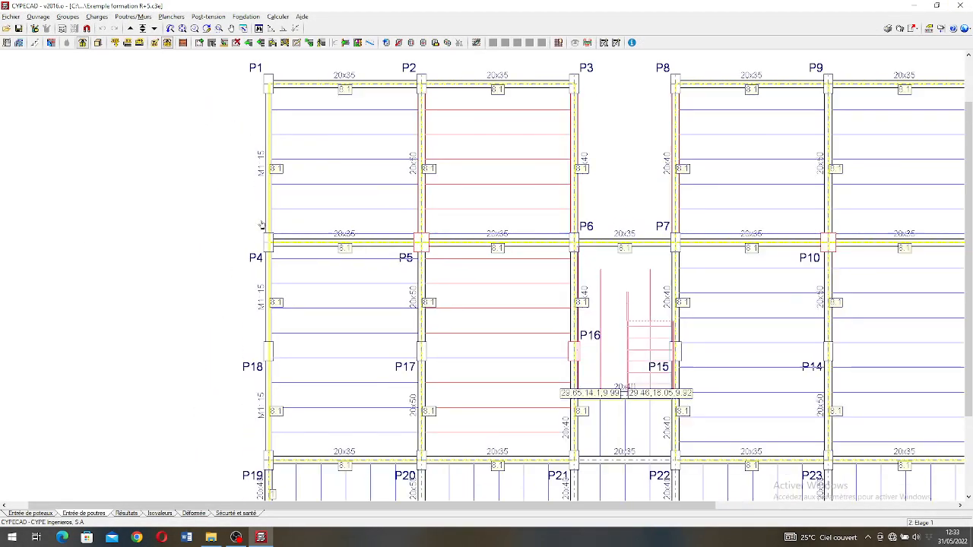
{"action": "left_click", "coordinate": [126, 513]}
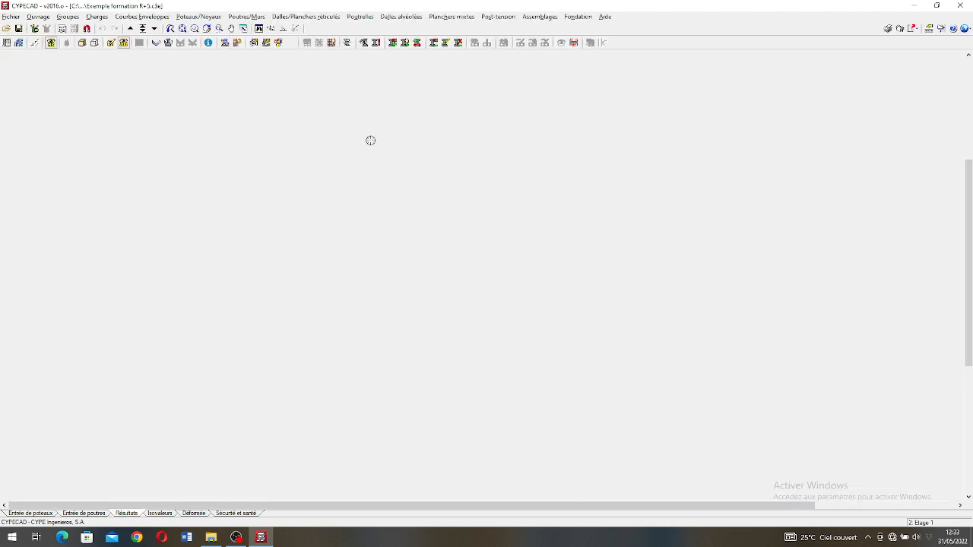
{"action": "scroll", "coordinate": [308, 161], "scroll_direction": "down", "scroll_amount": 4}
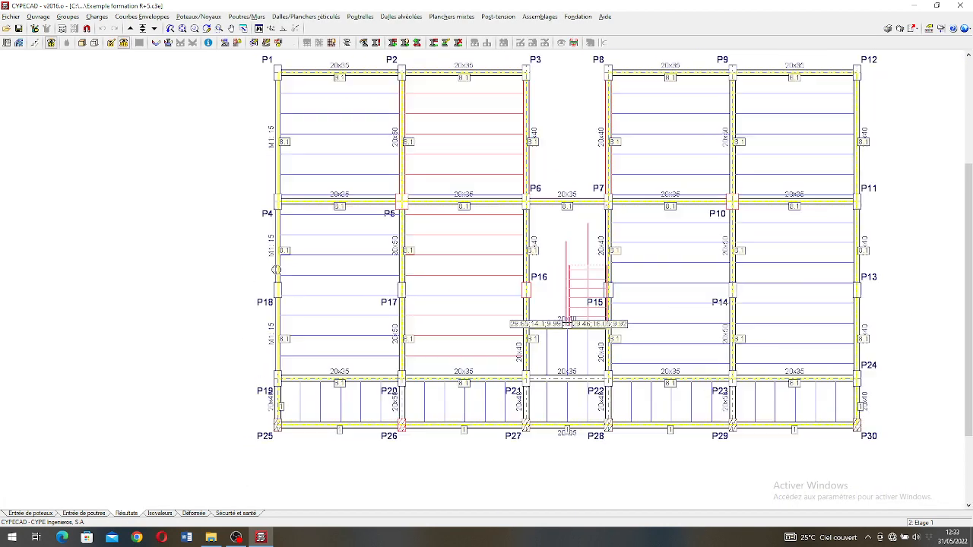
{"action": "scroll", "coordinate": [268, 290], "scroll_direction": "up", "scroll_amount": 3}
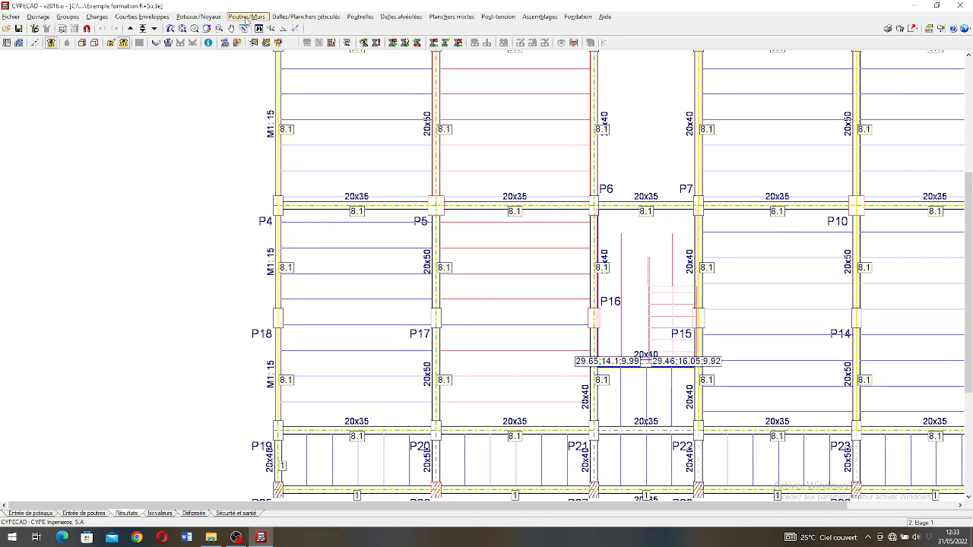
{"action": "left_click", "coordinate": [246, 17]}
{"action": "left_click", "coordinate": [262, 44]}
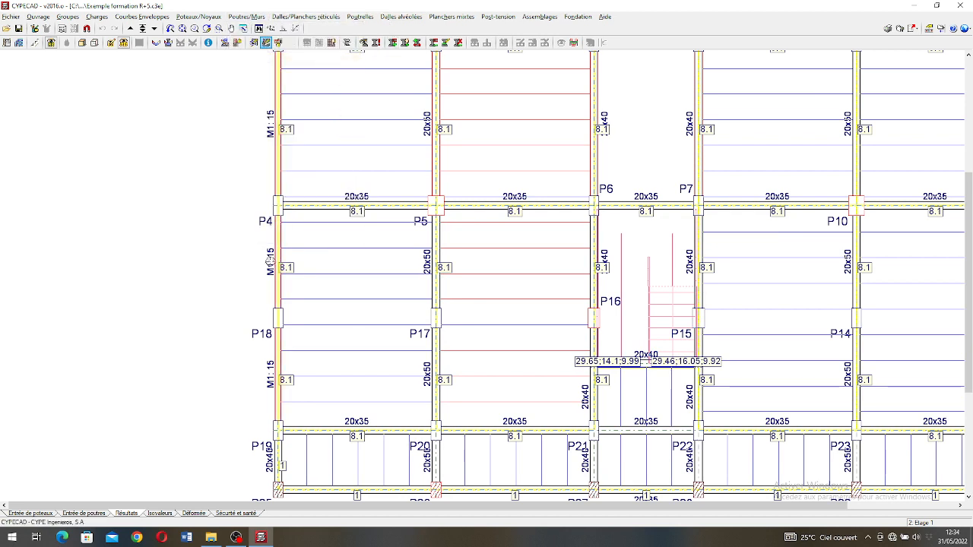
{"action": "left_click", "coordinate": [270, 260]}
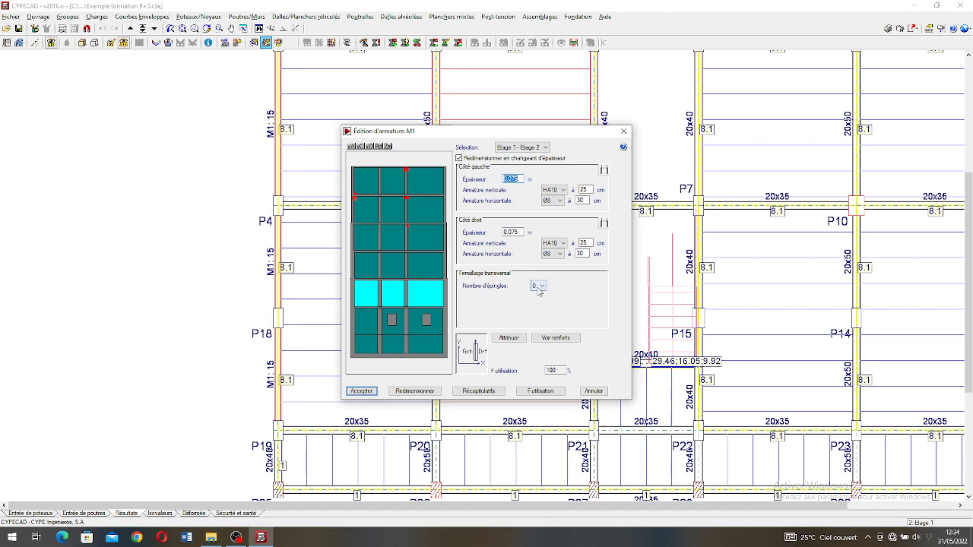
{"action": "left_click", "coordinate": [553, 344]}
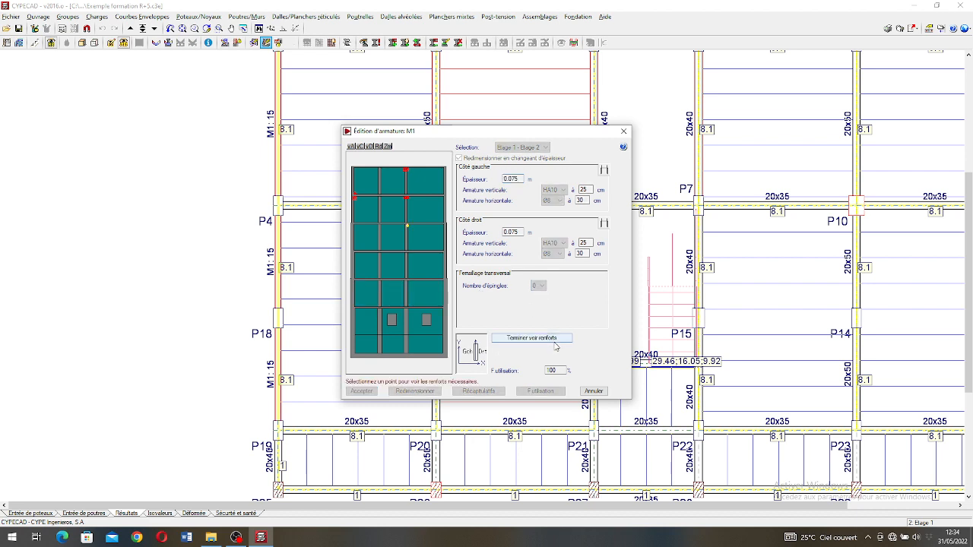
{"action": "left_click", "coordinate": [556, 346]}
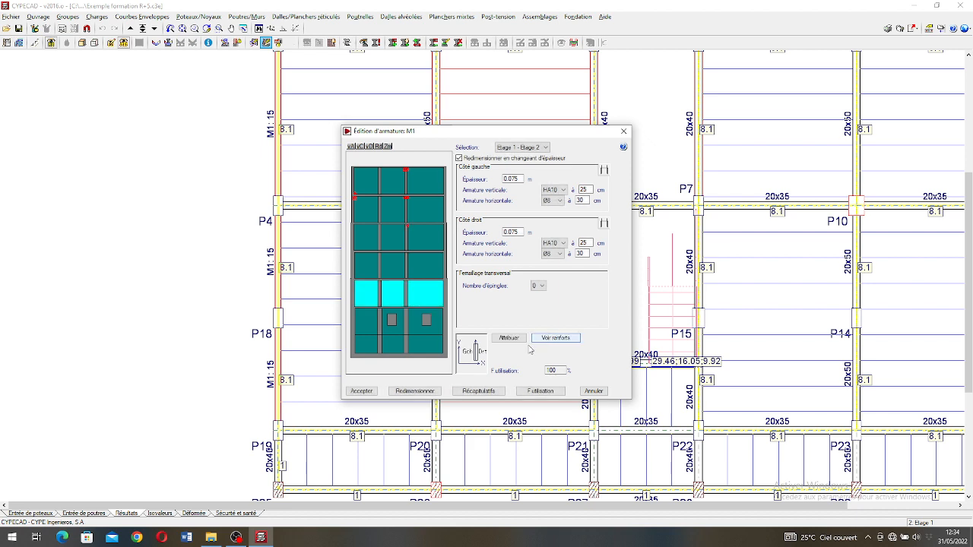
Step: Generate wall M1's summary report with both the reinforcement recap and the unfavourable cases recap
{"action": "left_click", "coordinate": [478, 391]}
{"action": "left_click", "coordinate": [456, 256]}
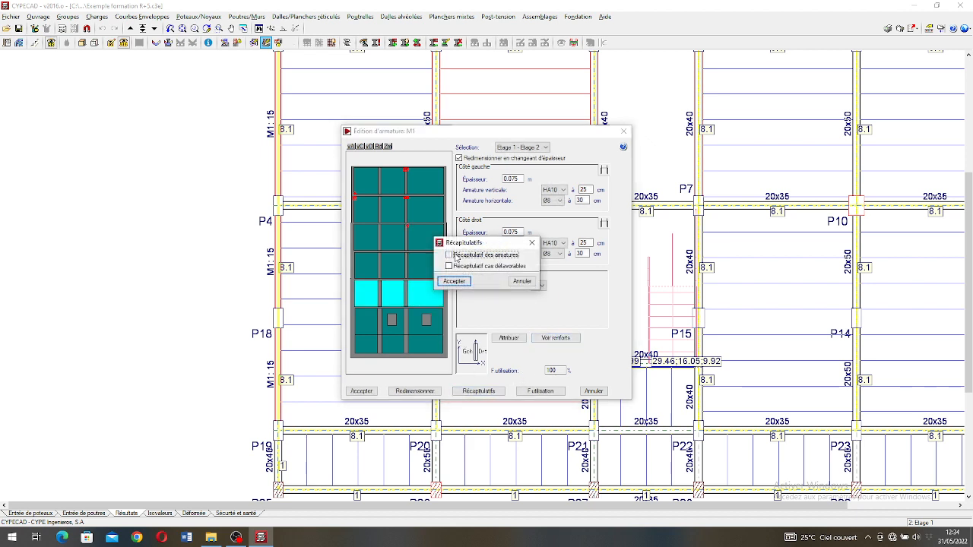
{"action": "left_click", "coordinate": [458, 266]}
{"action": "left_click", "coordinate": [454, 281]}
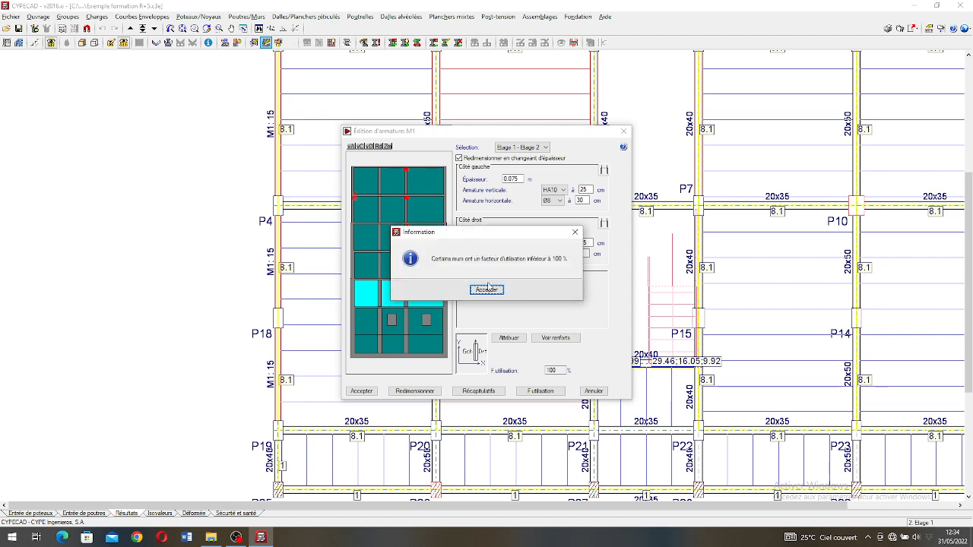
{"action": "left_click", "coordinate": [487, 289]}
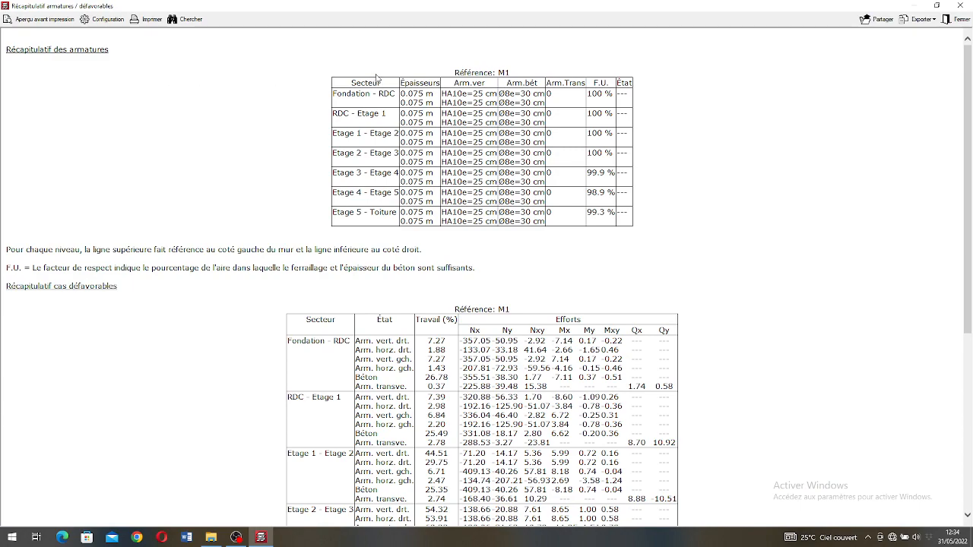
Step: Examine the reinforcement, utilisation factors and unfavourable forces for each storey of wall M1, then close the report and wall editor
{"action": "scroll", "coordinate": [498, 152], "scroll_direction": "down", "scroll_amount": 8}
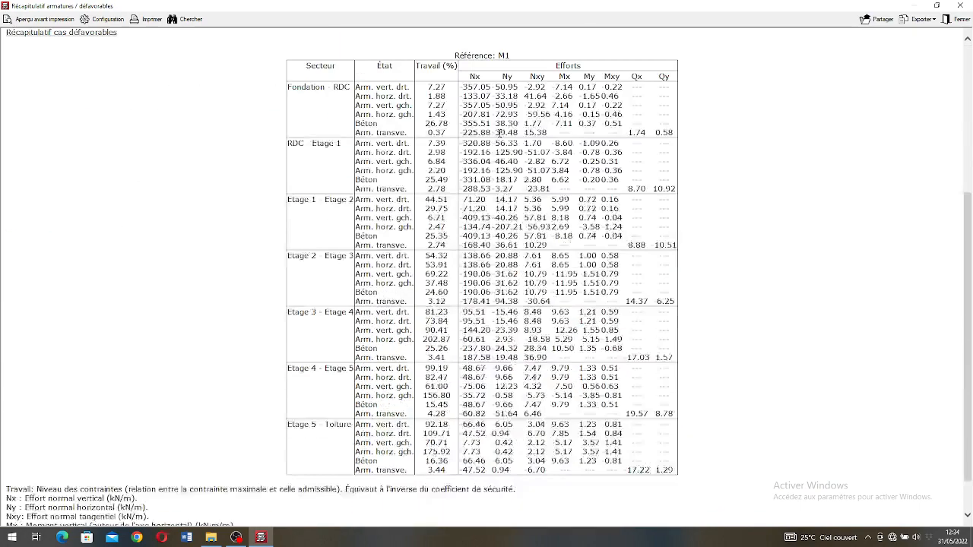
{"action": "scroll", "coordinate": [399, 316], "scroll_direction": "up", "scroll_amount": 8}
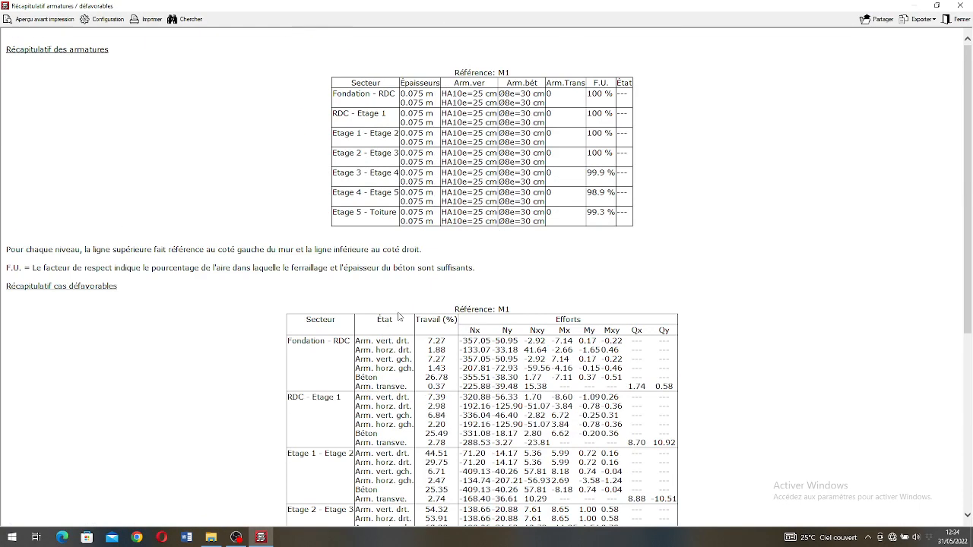
{"action": "scroll", "coordinate": [76, 244], "scroll_direction": "down", "scroll_amount": 2}
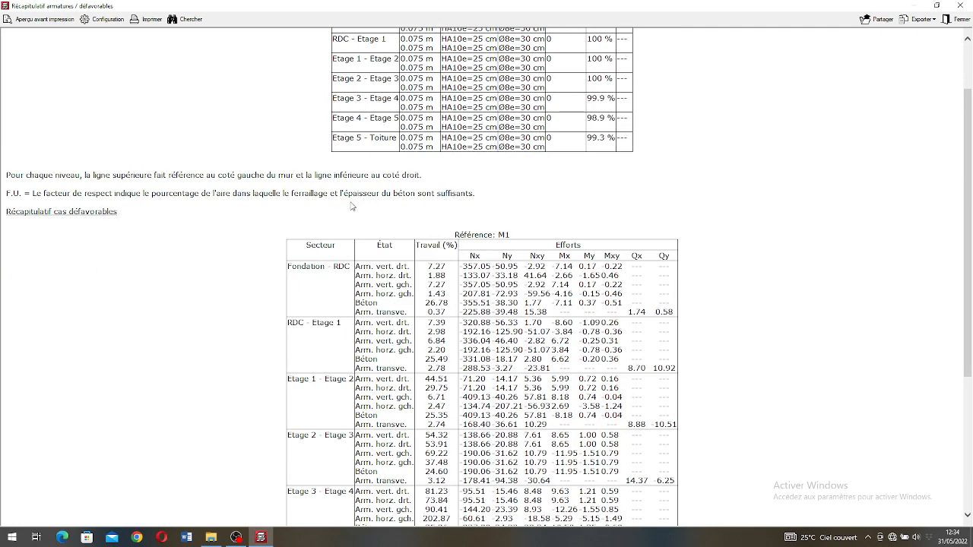
{"action": "scroll", "coordinate": [301, 205], "scroll_direction": "down", "scroll_amount": 6}
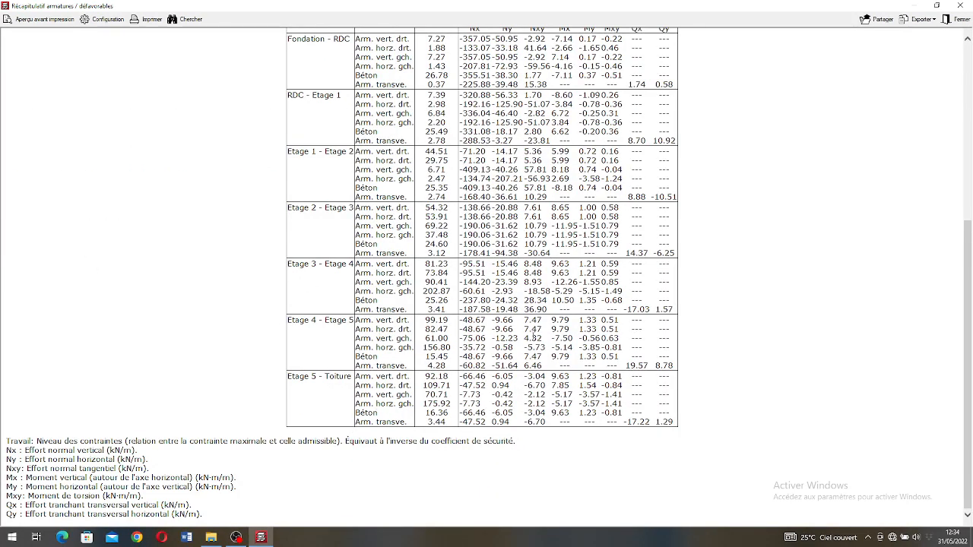
{"action": "scroll", "coordinate": [504, 359], "scroll_direction": "up", "scroll_amount": 8}
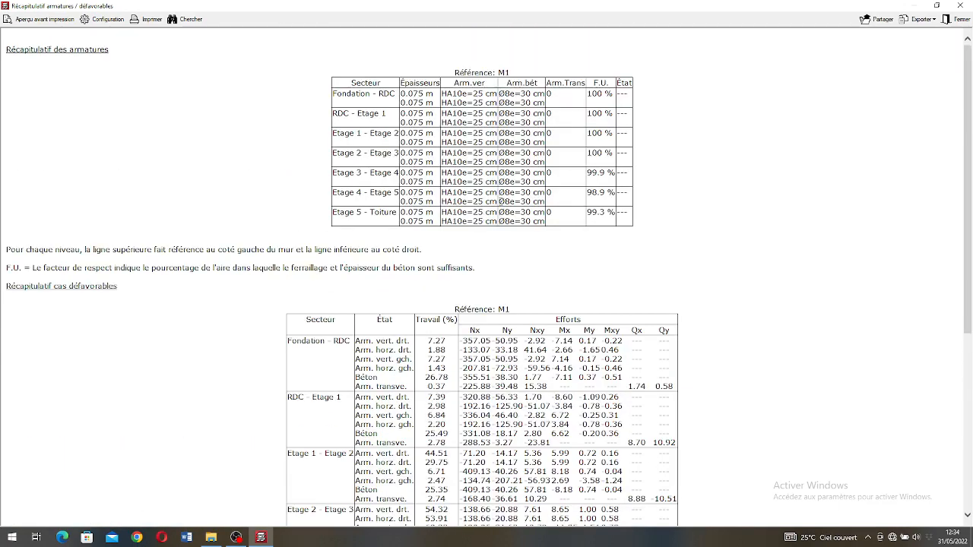
{"action": "scroll", "coordinate": [482, 274], "scroll_direction": "down", "scroll_amount": 8}
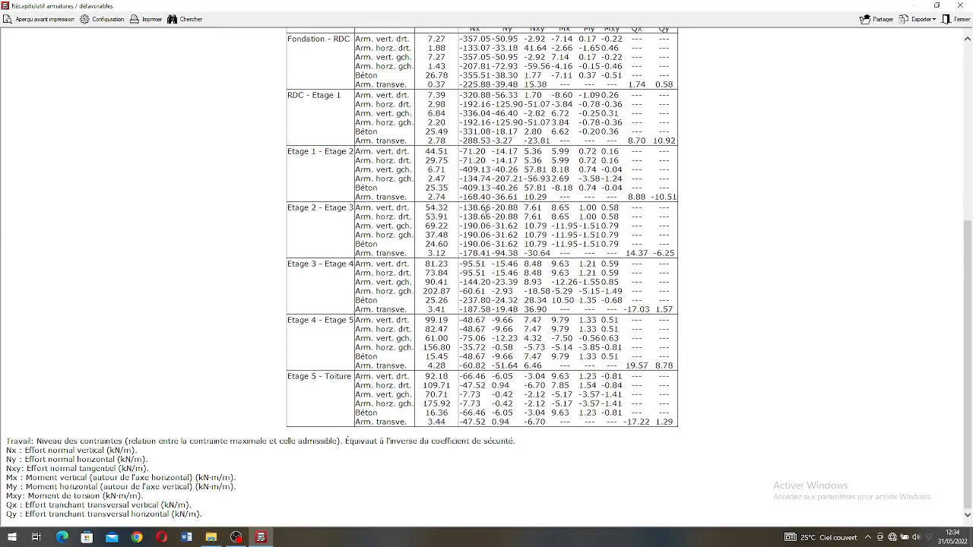
{"action": "scroll", "coordinate": [486, 221], "scroll_direction": "up", "scroll_amount": 8}
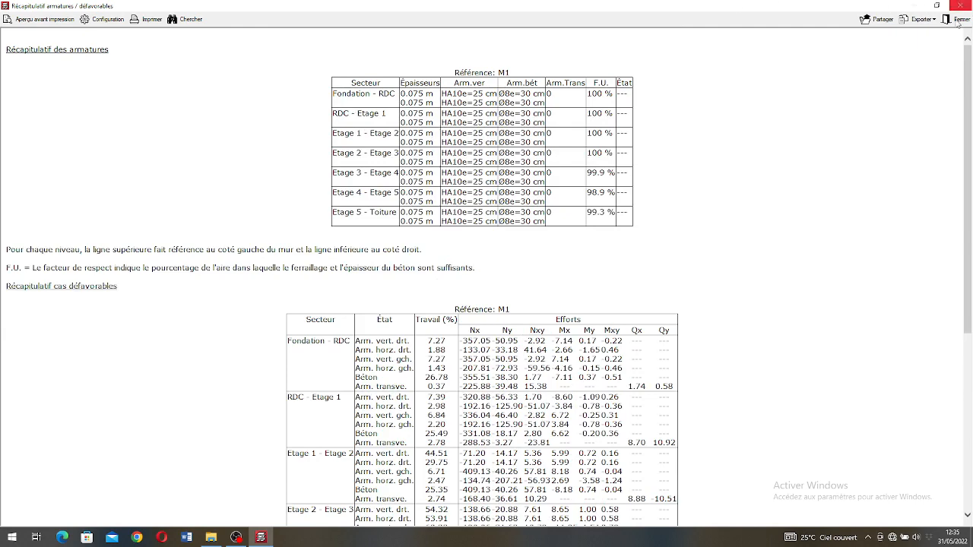
{"action": "left_click", "coordinate": [963, 6]}
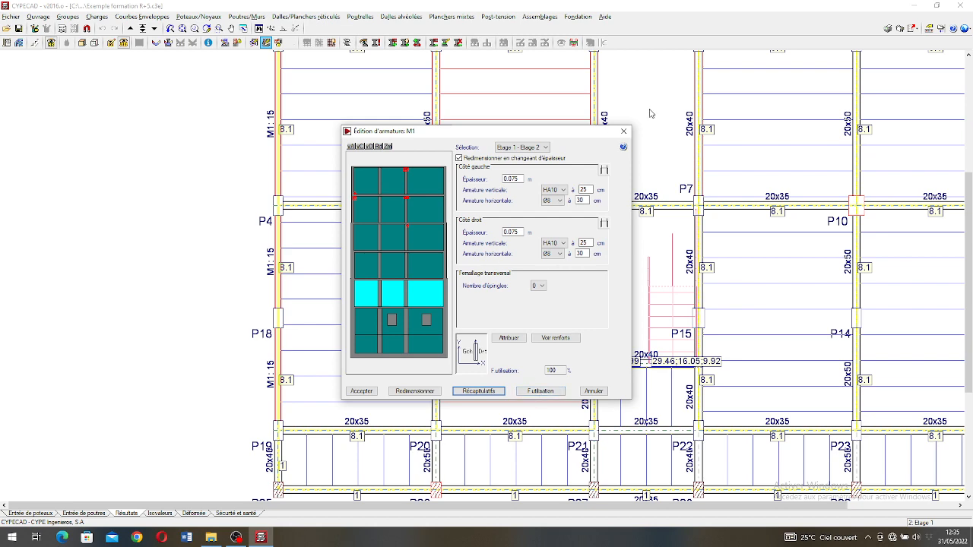
{"action": "left_click", "coordinate": [624, 130]}
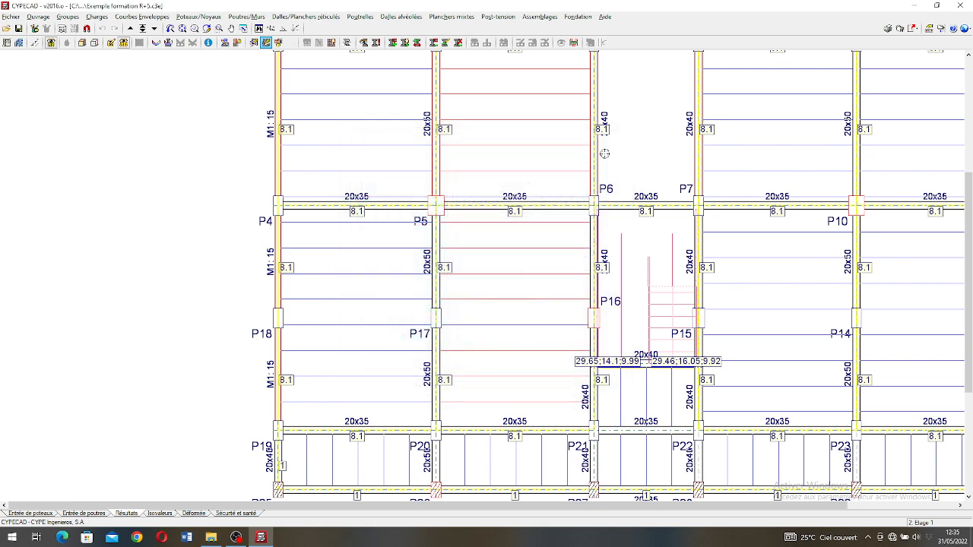
Step: Replace the selected foundation reinforcement plan with a new "Élévation des murs en béton armé et de maçonnerie" drawing that includes Détail armatures
{"action": "left_click", "coordinate": [903, 30]}
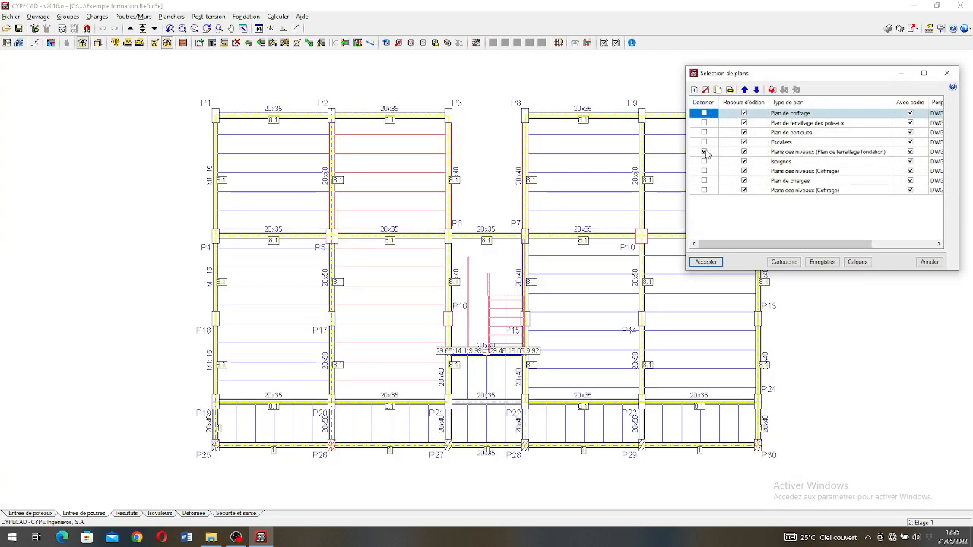
{"action": "left_click", "coordinate": [704, 153]}
{"action": "left_click", "coordinate": [694, 90]}
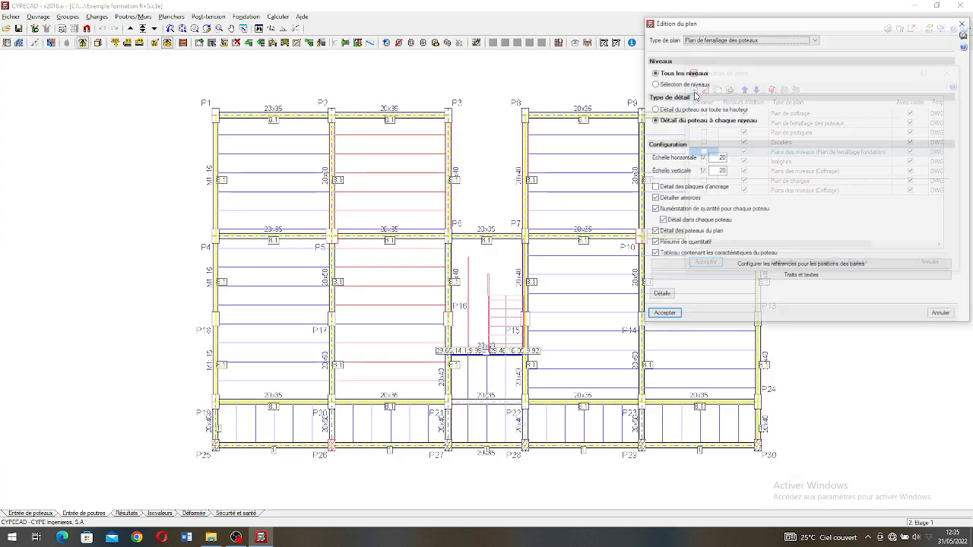
{"action": "left_click", "coordinate": [718, 40]}
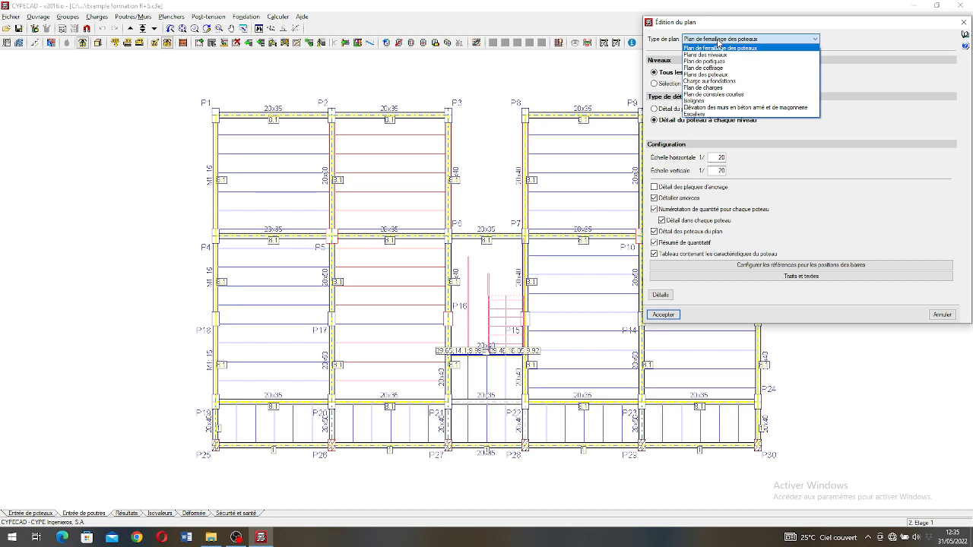
{"action": "left_click", "coordinate": [722, 108]}
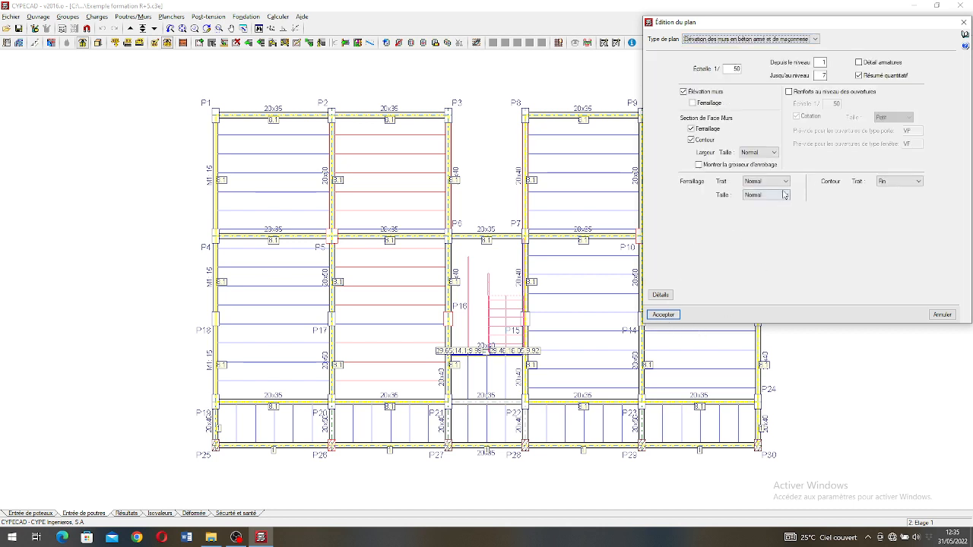
{"action": "left_click", "coordinate": [860, 64]}
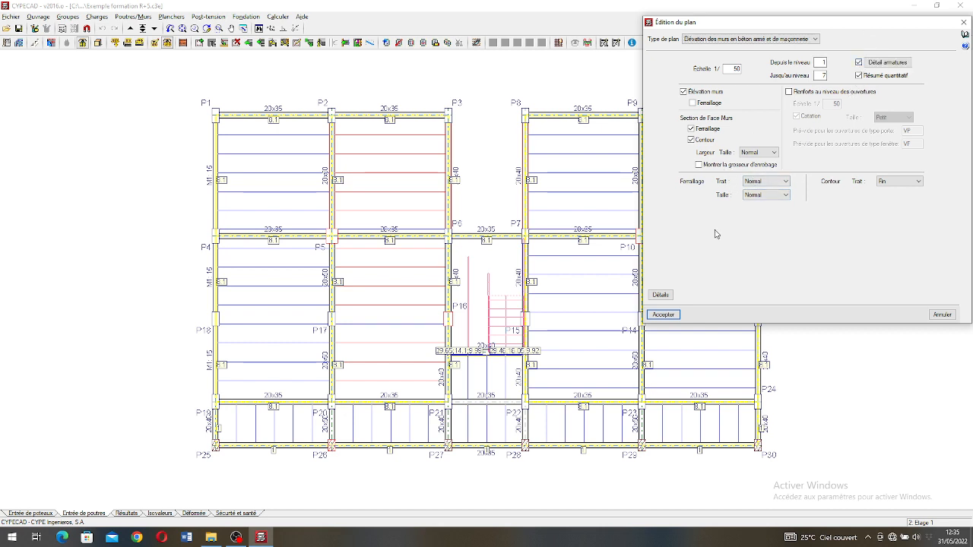
{"action": "left_click", "coordinate": [663, 316]}
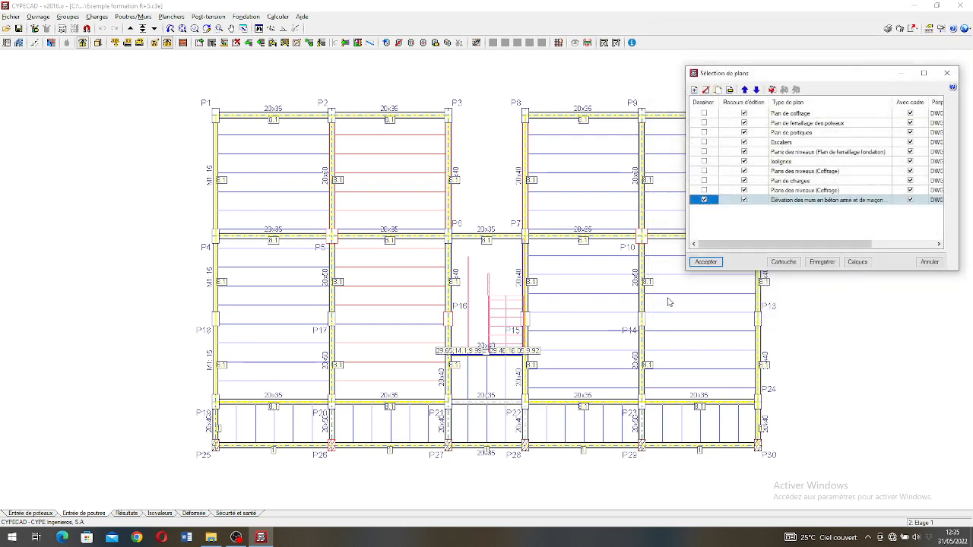
Step: Generate the wall elevation sheet with blank title-block fields, keeping the previous composition, and show all drawings in full detail
{"action": "left_click", "coordinate": [706, 262]}
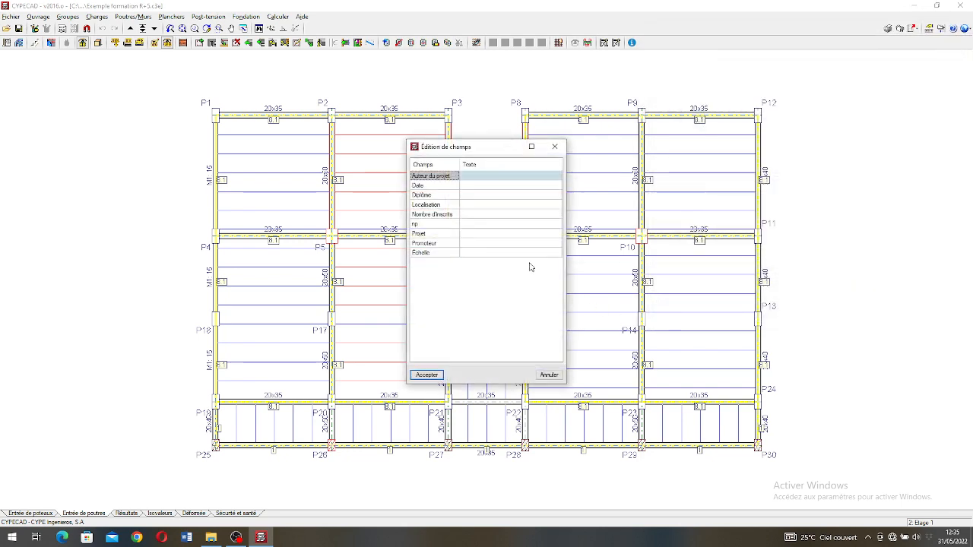
{"action": "left_click", "coordinate": [419, 377]}
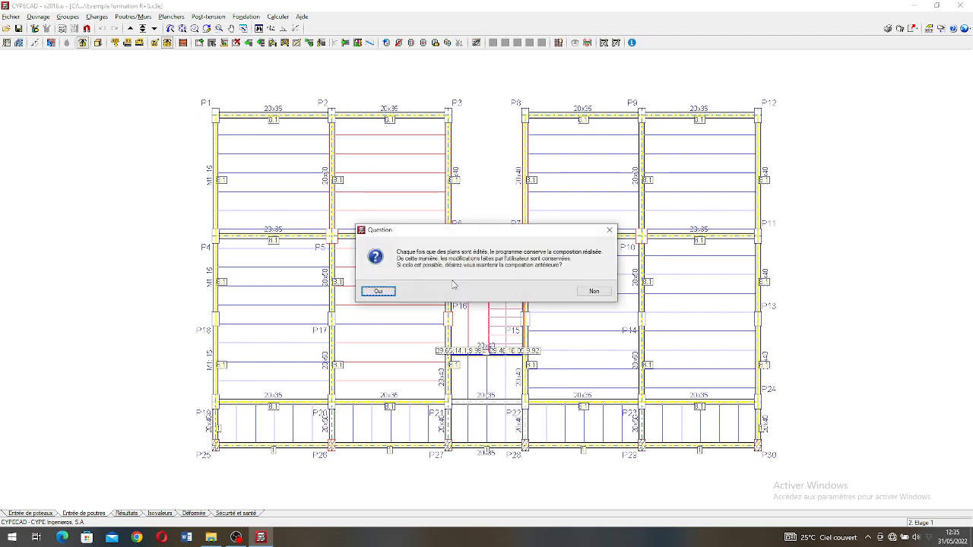
{"action": "left_click", "coordinate": [373, 294]}
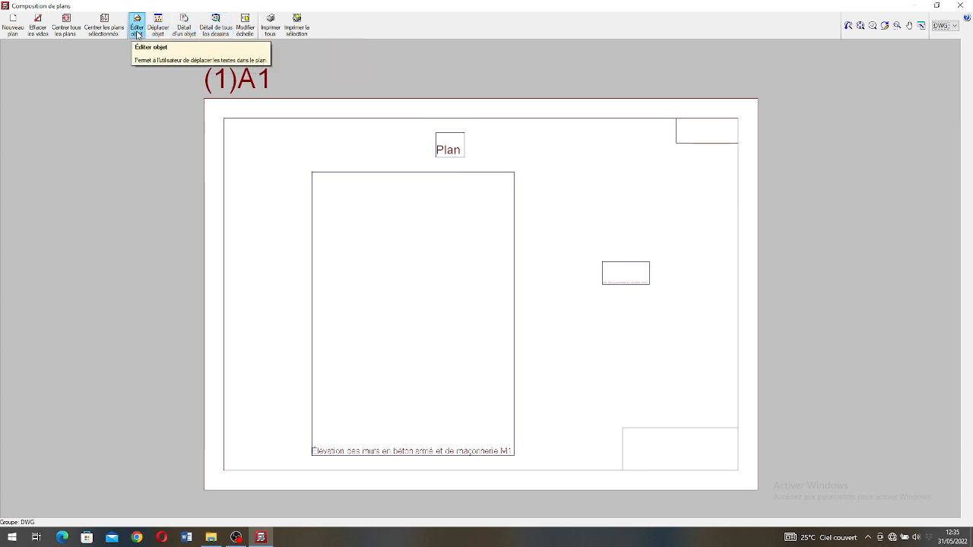
{"action": "left_click", "coordinate": [216, 27]}
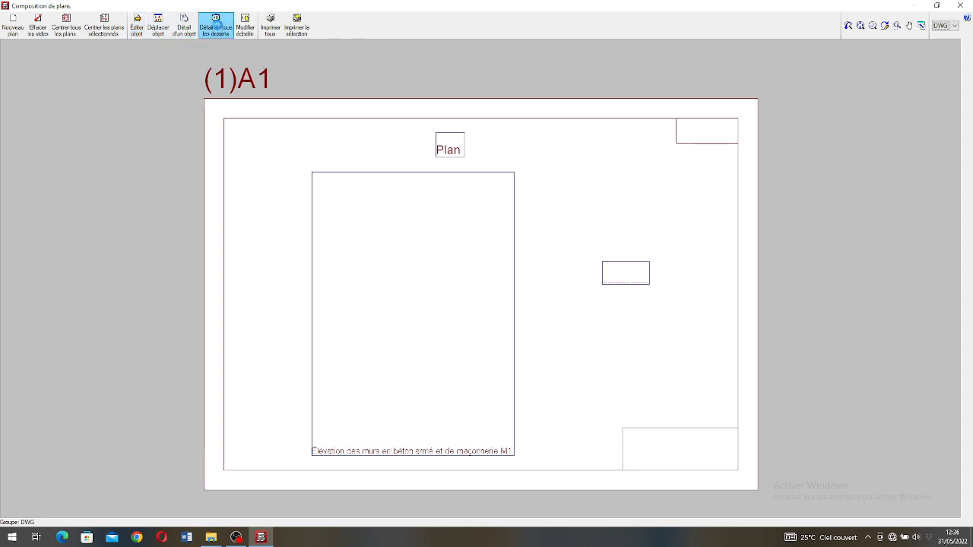
Step: Examine wall M1's elevation with its openings and the vertical reinforcement section across all storeys
{"action": "scroll", "coordinate": [417, 308], "scroll_direction": "up", "scroll_amount": 5}
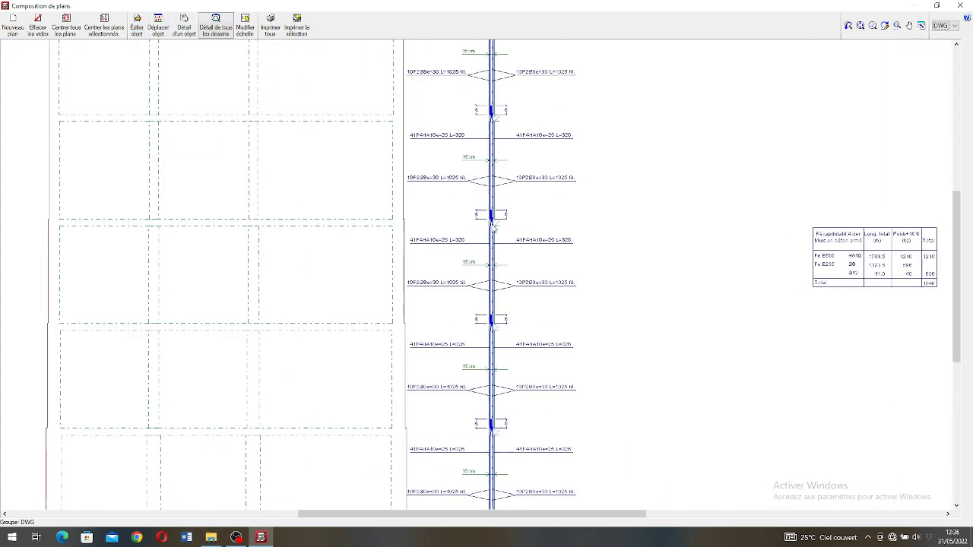
{"action": "scroll", "coordinate": [387, 224], "scroll_direction": "down", "scroll_amount": 4}
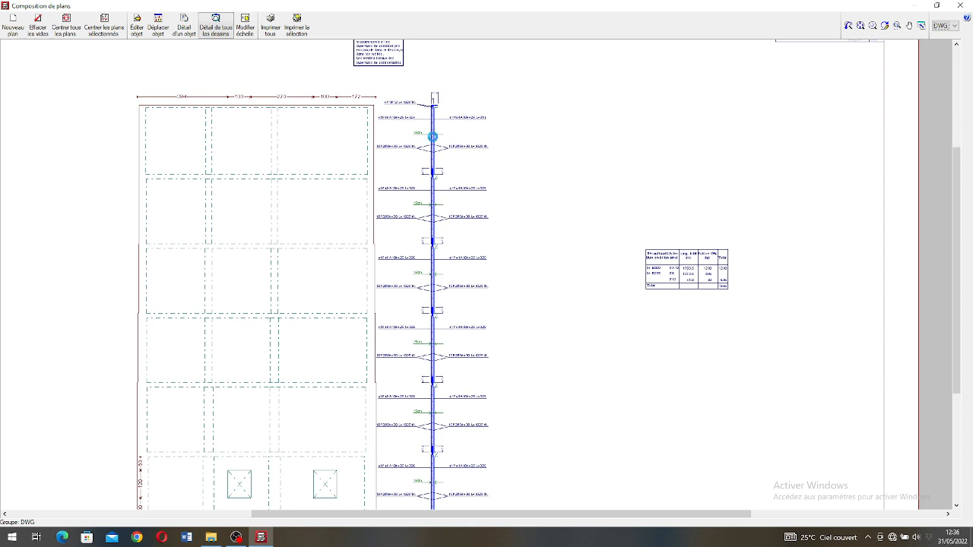
{"action": "scroll", "coordinate": [433, 134], "scroll_direction": "down", "scroll_amount": 5}
{"action": "scroll", "coordinate": [399, 296], "scroll_direction": "up", "scroll_amount": 3}
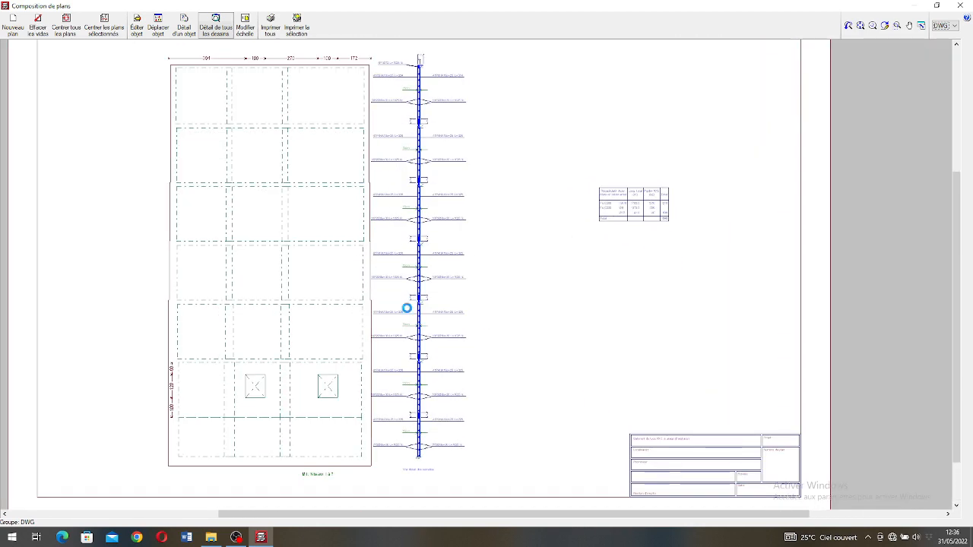
{"action": "scroll", "coordinate": [399, 285], "scroll_direction": "up", "scroll_amount": 1}
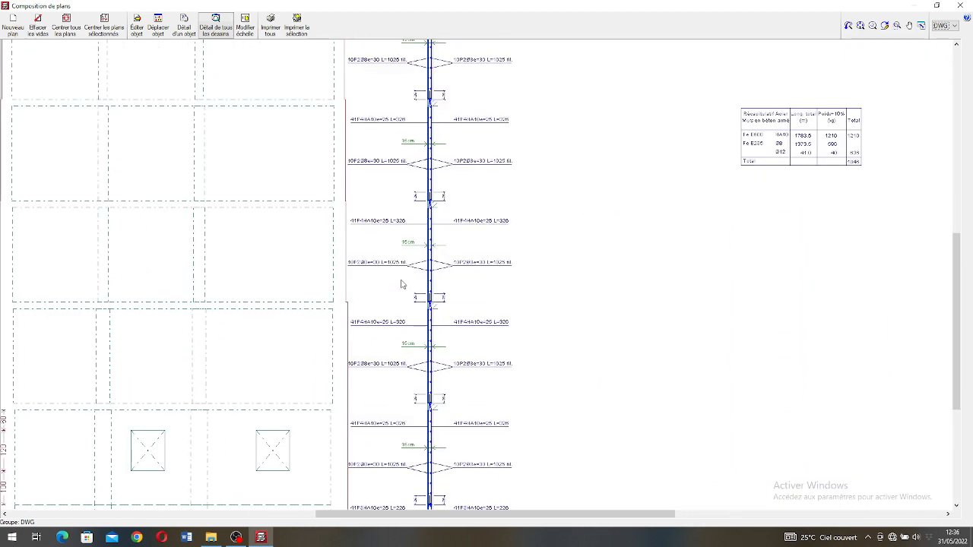
{"action": "scroll", "coordinate": [403, 282], "scroll_direction": "down", "scroll_amount": 3}
{"action": "scroll", "coordinate": [405, 77], "scroll_direction": "up", "scroll_amount": 1}
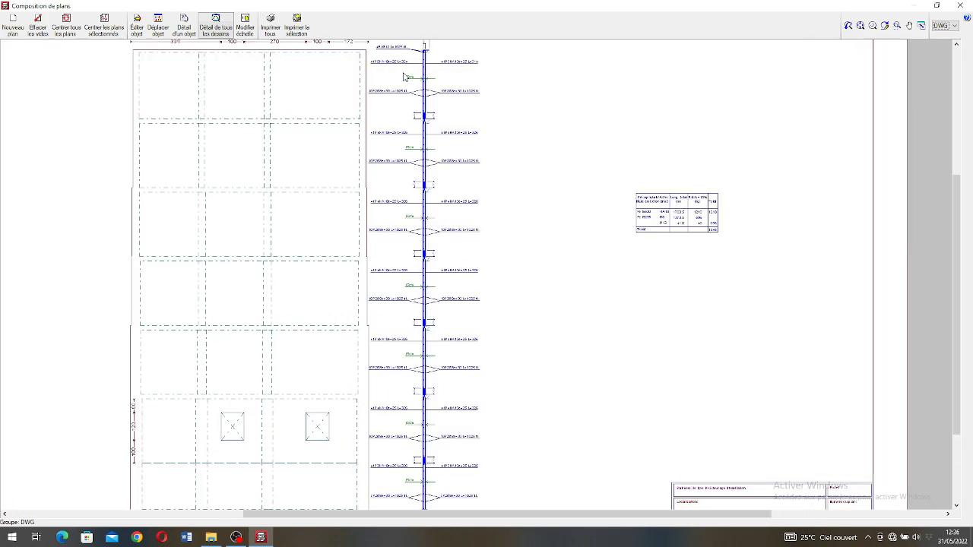
{"action": "scroll", "coordinate": [354, 172], "scroll_direction": "down", "scroll_amount": 4}
{"action": "scroll", "coordinate": [386, 170], "scroll_direction": "up", "scroll_amount": 4}
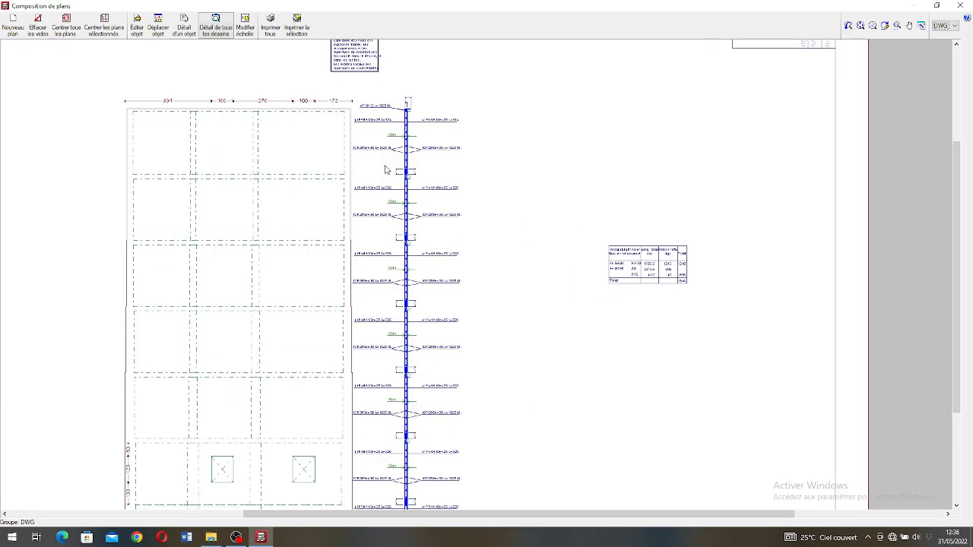
Step: Inspect the bar annotations, wall thickness and lap lengths on the top storeys of wall M1's reinforcement section
{"action": "scroll", "coordinate": [383, 122], "scroll_direction": "up", "scroll_amount": 4}
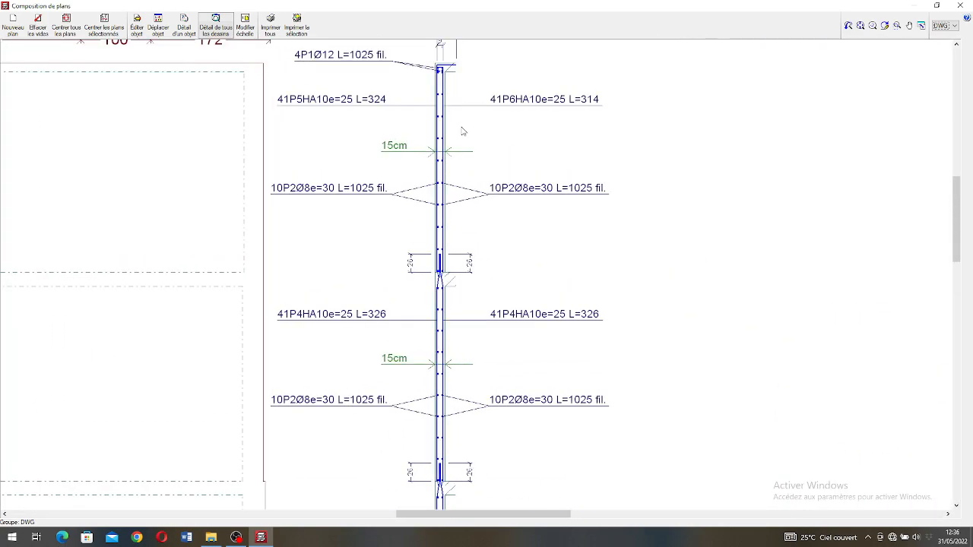
{"action": "scroll", "coordinate": [292, 158], "scroll_direction": "down", "scroll_amount": 5}
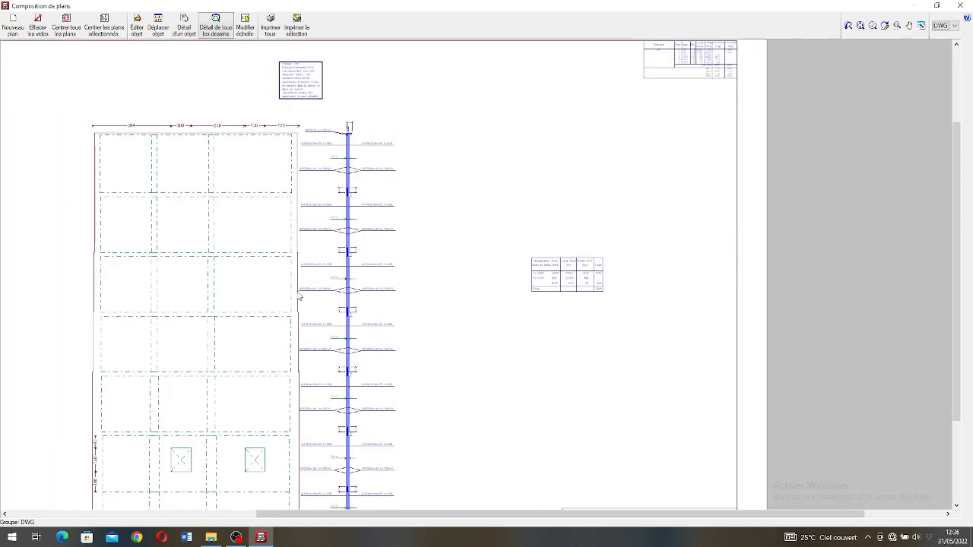
{"action": "scroll", "coordinate": [293, 305], "scroll_direction": "down", "scroll_amount": 2}
{"action": "scroll", "coordinate": [321, 156], "scroll_direction": "up", "scroll_amount": 4}
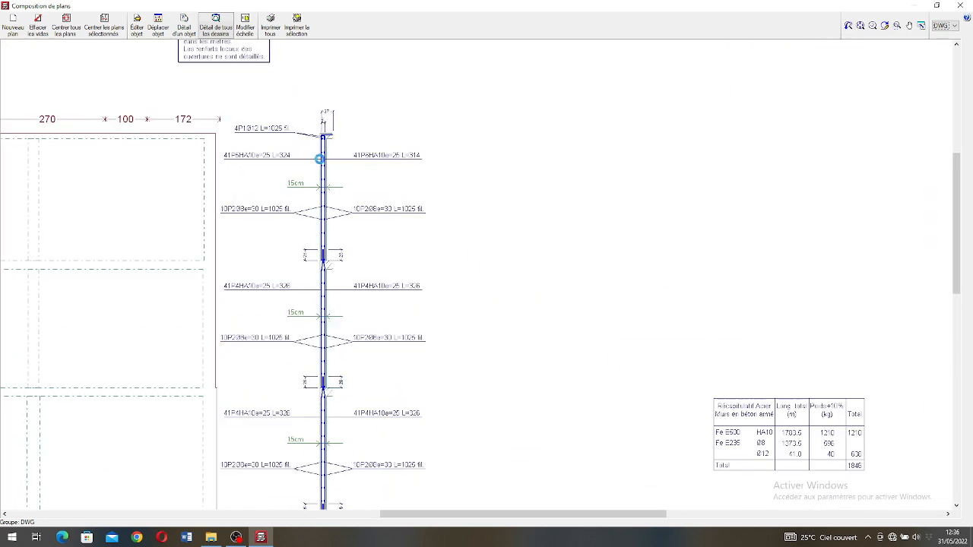
{"action": "scroll", "coordinate": [320, 158], "scroll_direction": "up", "scroll_amount": 2}
{"action": "scroll", "coordinate": [318, 141], "scroll_direction": "up", "scroll_amount": 1}
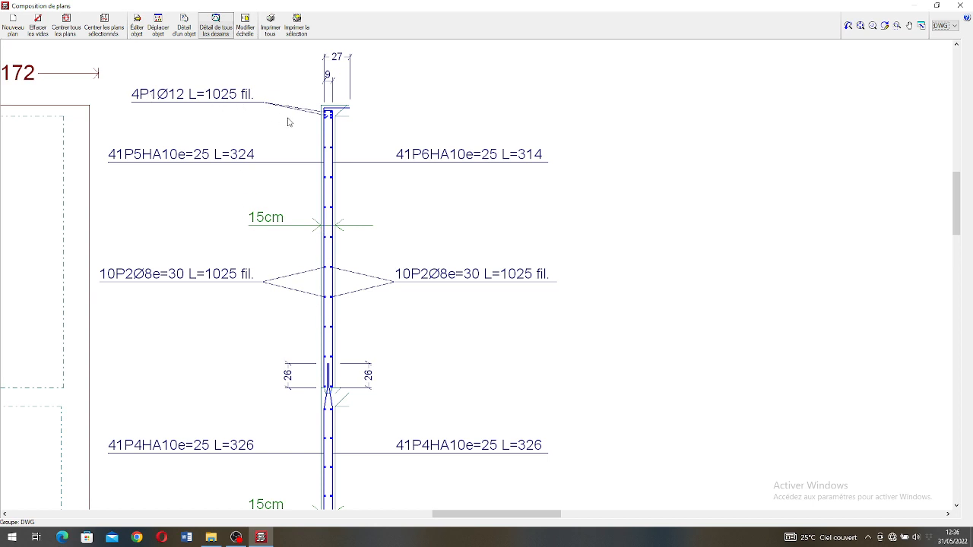
{"action": "scroll", "coordinate": [327, 118], "scroll_direction": "up", "scroll_amount": 2}
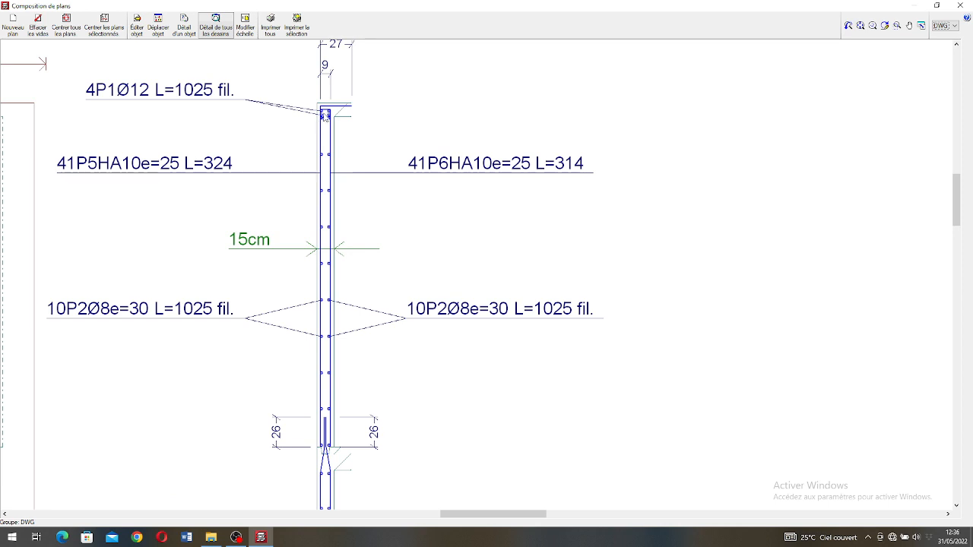
{"action": "scroll", "coordinate": [324, 114], "scroll_direction": "down", "scroll_amount": 1}
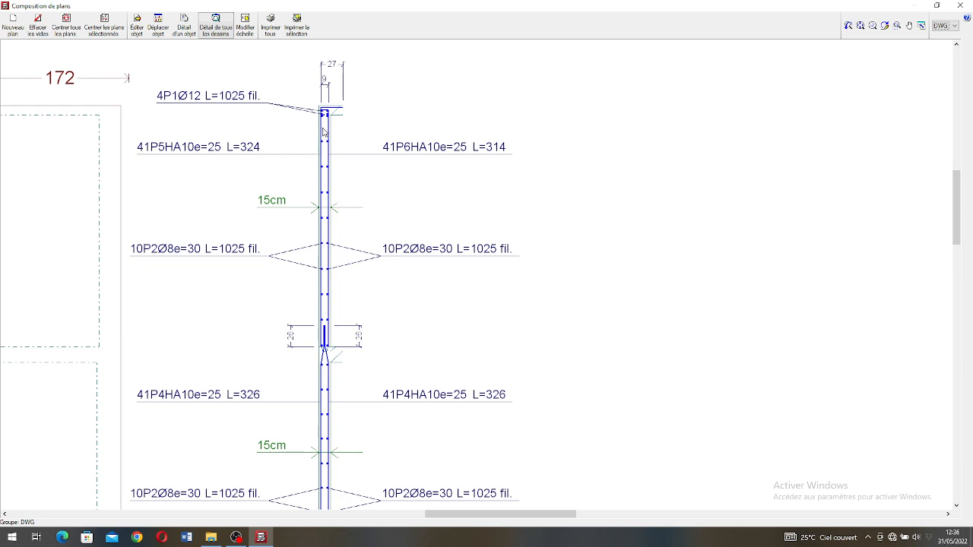
{"action": "scroll", "coordinate": [324, 131], "scroll_direction": "up", "scroll_amount": 2}
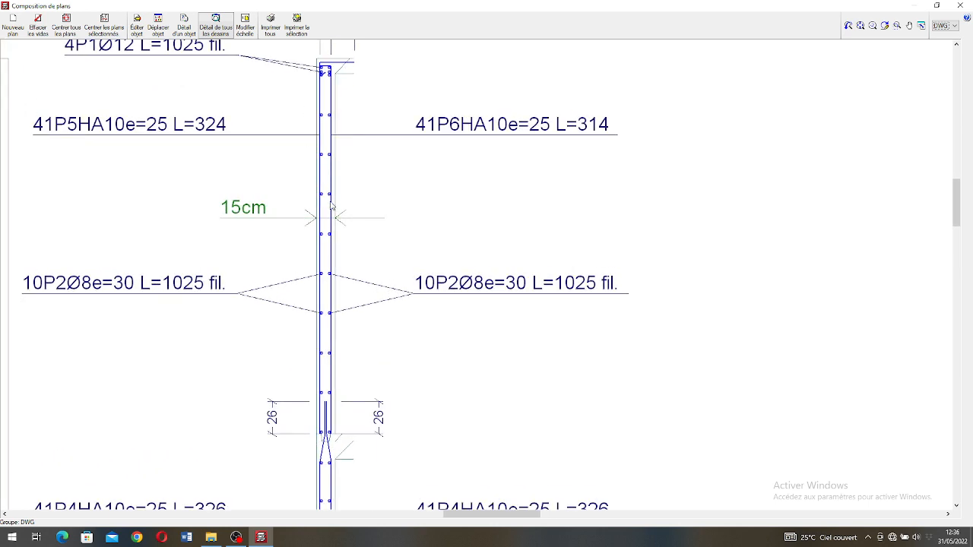
{"action": "scroll", "coordinate": [319, 175], "scroll_direction": "down", "scroll_amount": 3}
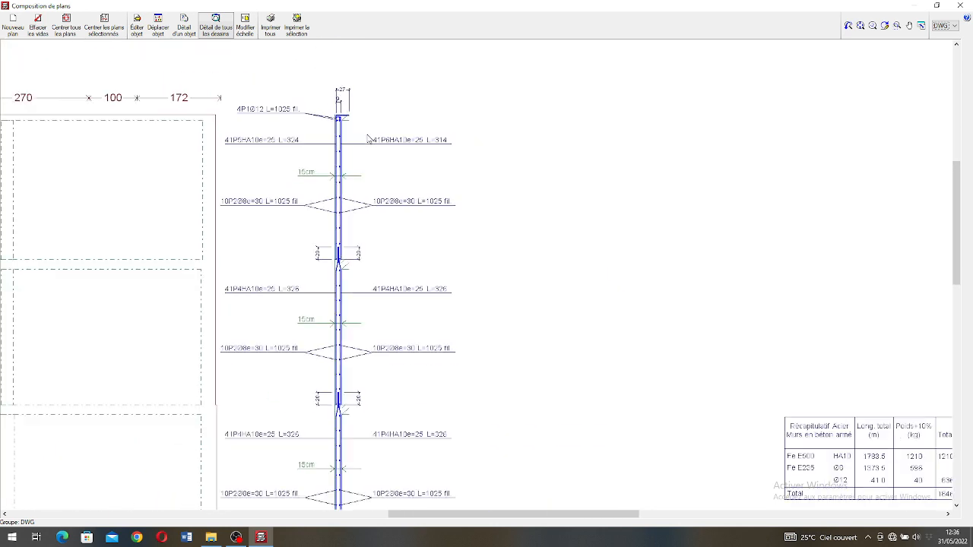
{"action": "scroll", "coordinate": [348, 338], "scroll_direction": "down", "scroll_amount": 4}
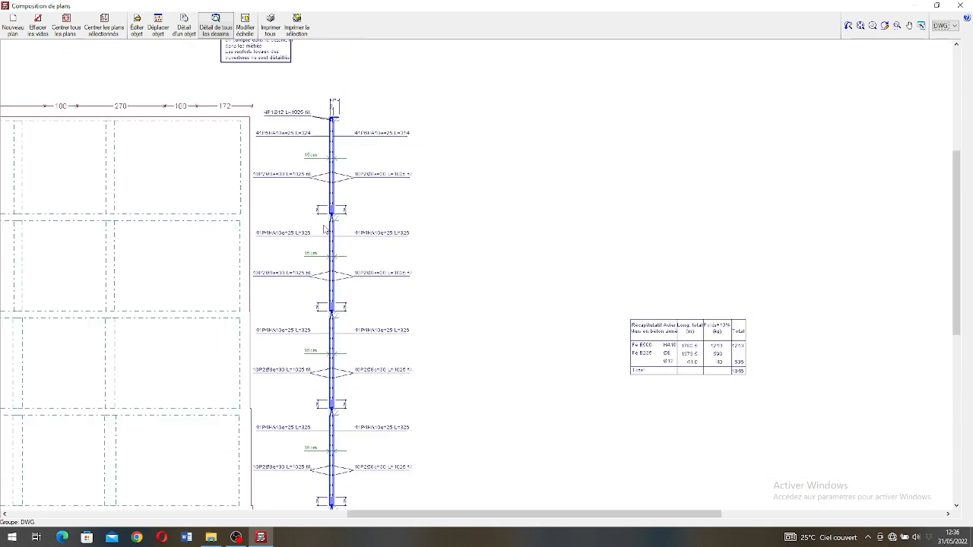
Step: Review the steel quantity table for wall M1 and the overall A1 sheet, then close the drawing composition
{"action": "scroll", "coordinate": [360, 362], "scroll_direction": "down", "scroll_amount": 4}
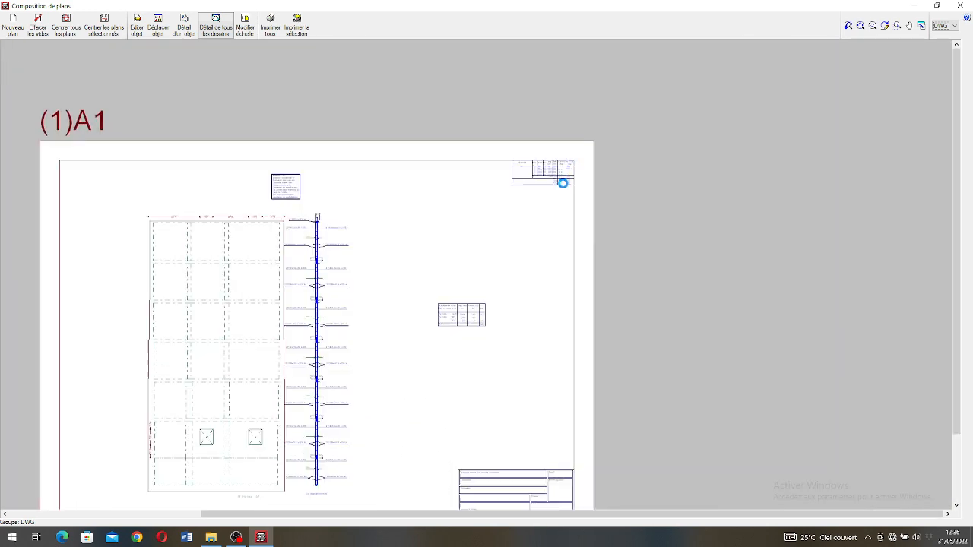
{"action": "scroll", "coordinate": [561, 171], "scroll_direction": "up", "scroll_amount": 2}
{"action": "scroll", "coordinate": [567, 156], "scroll_direction": "up", "scroll_amount": 3}
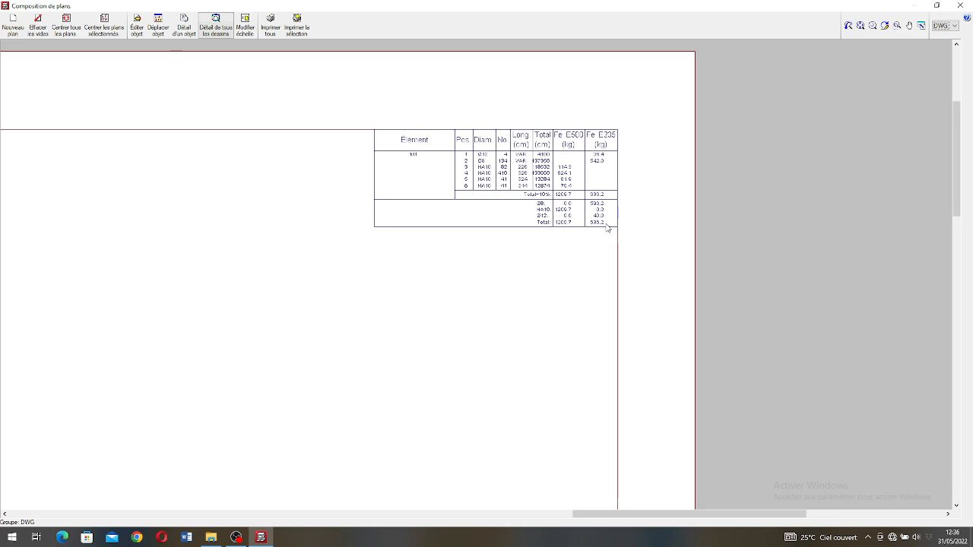
{"action": "scroll", "coordinate": [578, 217], "scroll_direction": "down", "scroll_amount": 5}
{"action": "scroll", "coordinate": [524, 332], "scroll_direction": "up", "scroll_amount": 2}
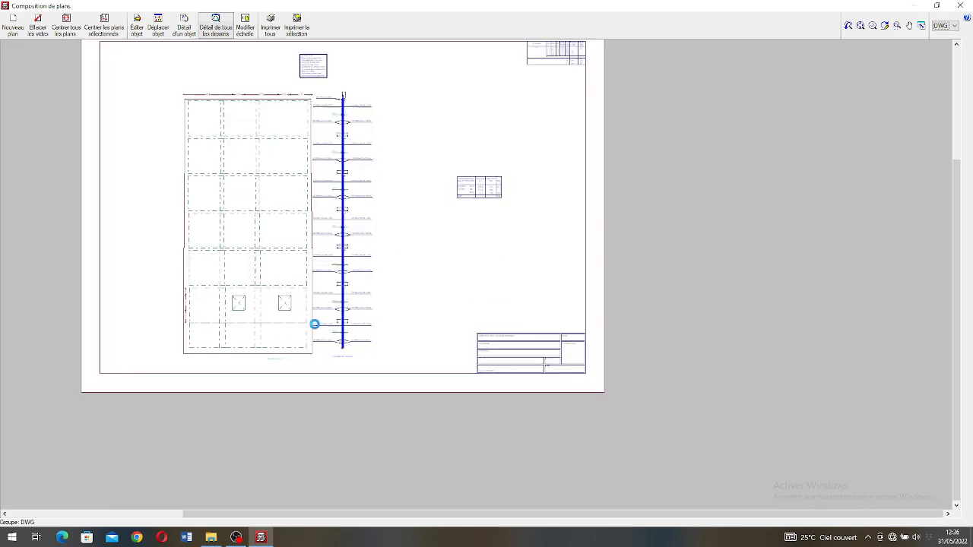
{"action": "scroll", "coordinate": [315, 324], "scroll_direction": "up", "scroll_amount": 4}
{"action": "scroll", "coordinate": [282, 339], "scroll_direction": "down", "scroll_amount": 1}
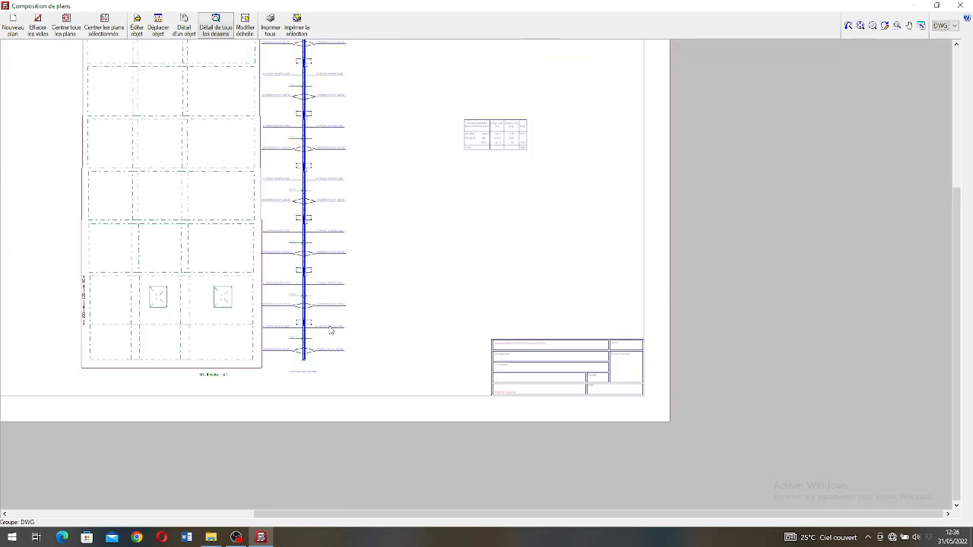
{"action": "scroll", "coordinate": [260, 200], "scroll_direction": "down", "scroll_amount": 4}
{"action": "scroll", "coordinate": [193, 130], "scroll_direction": "up", "scroll_amount": 3}
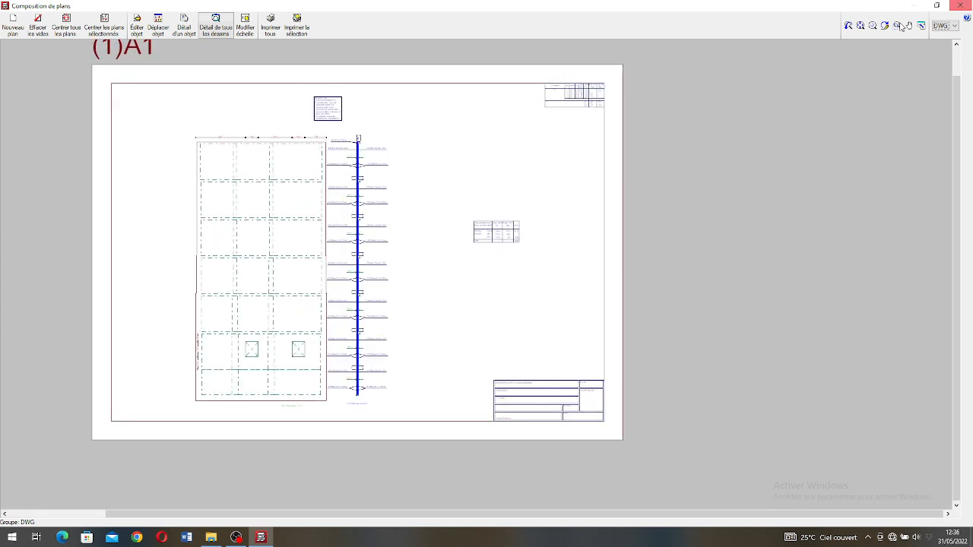
{"action": "left_click", "coordinate": [960, 6]}
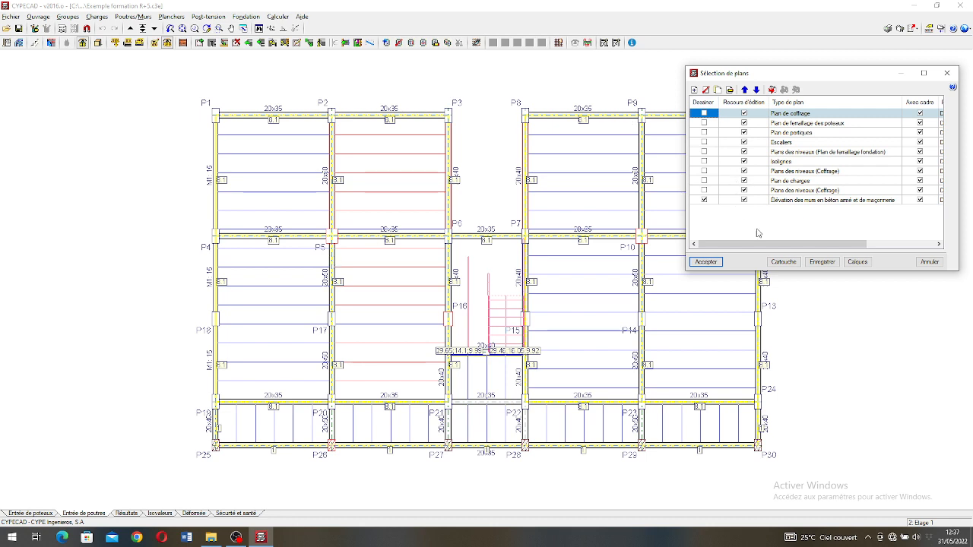
Step: Deselect the wall elevation drawing, cancel the title-block field editing and leave the drawing selection to return to the Etage 1 plan
{"action": "left_click", "coordinate": [704, 199]}
{"action": "left_click", "coordinate": [707, 262]}
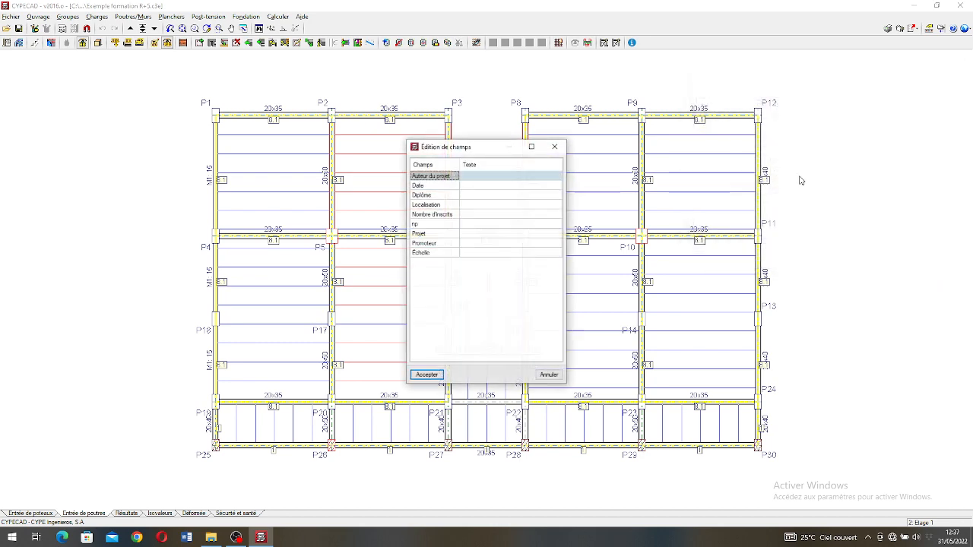
{"action": "left_click", "coordinate": [556, 144]}
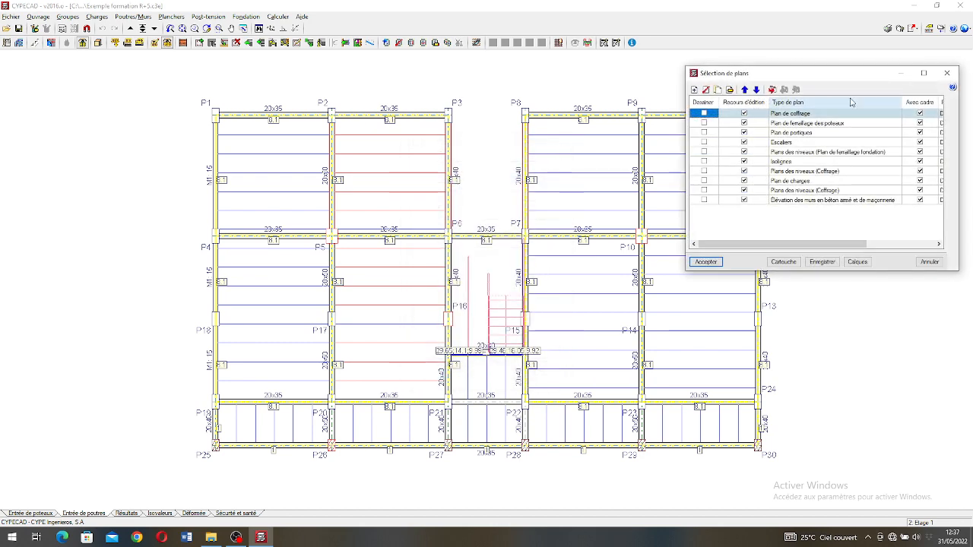
{"action": "left_click", "coordinate": [944, 74]}
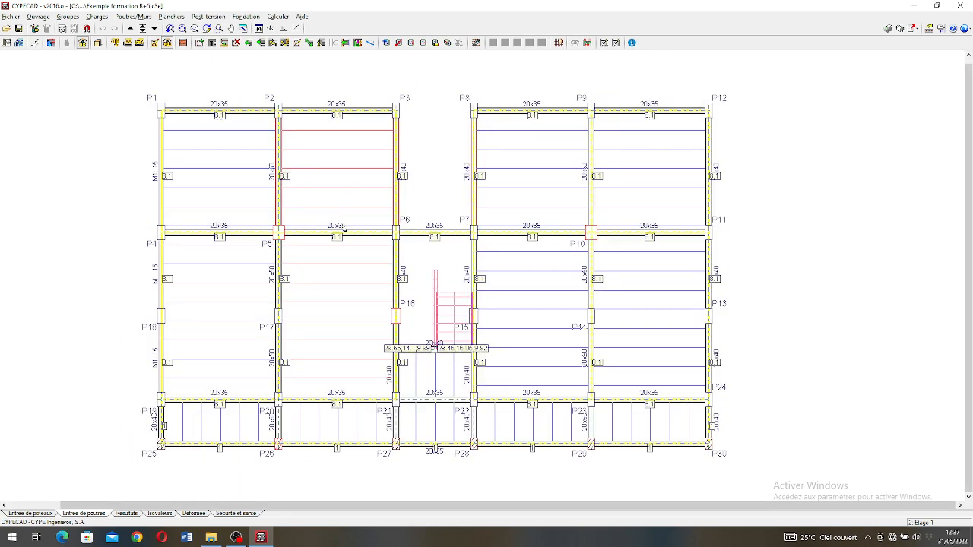
{"action": "scroll", "coordinate": [330, 365], "scroll_direction": "up", "scroll_amount": 2}
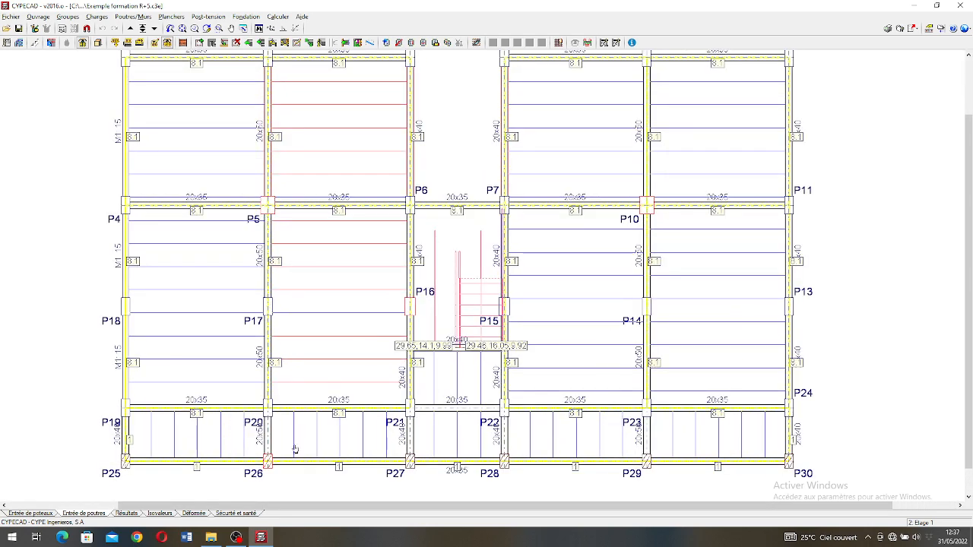